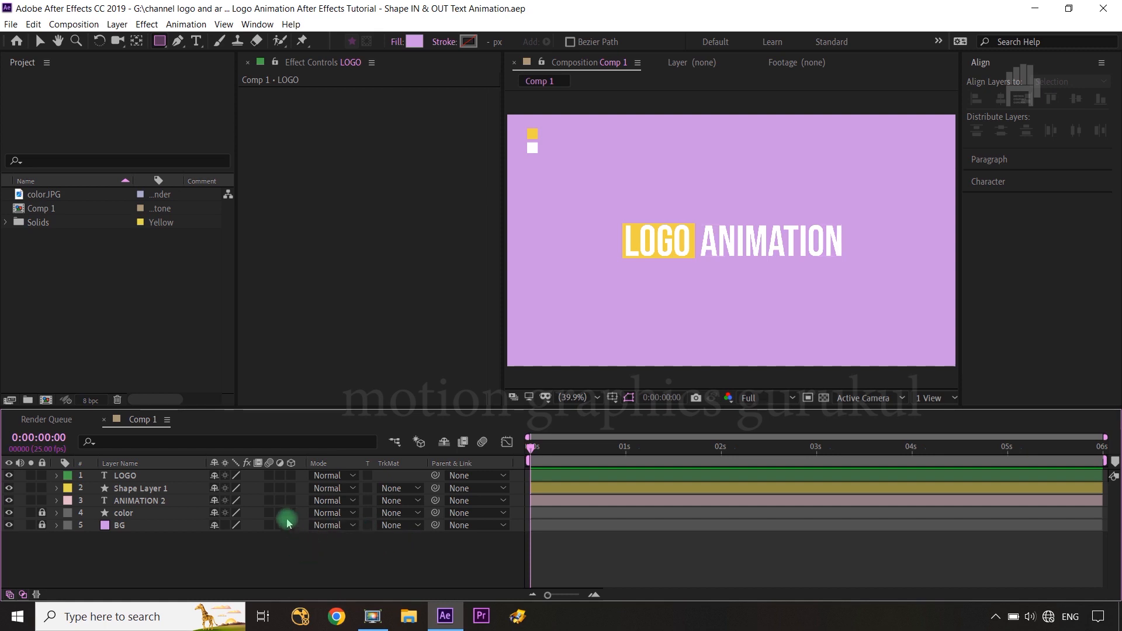
click(141, 501)
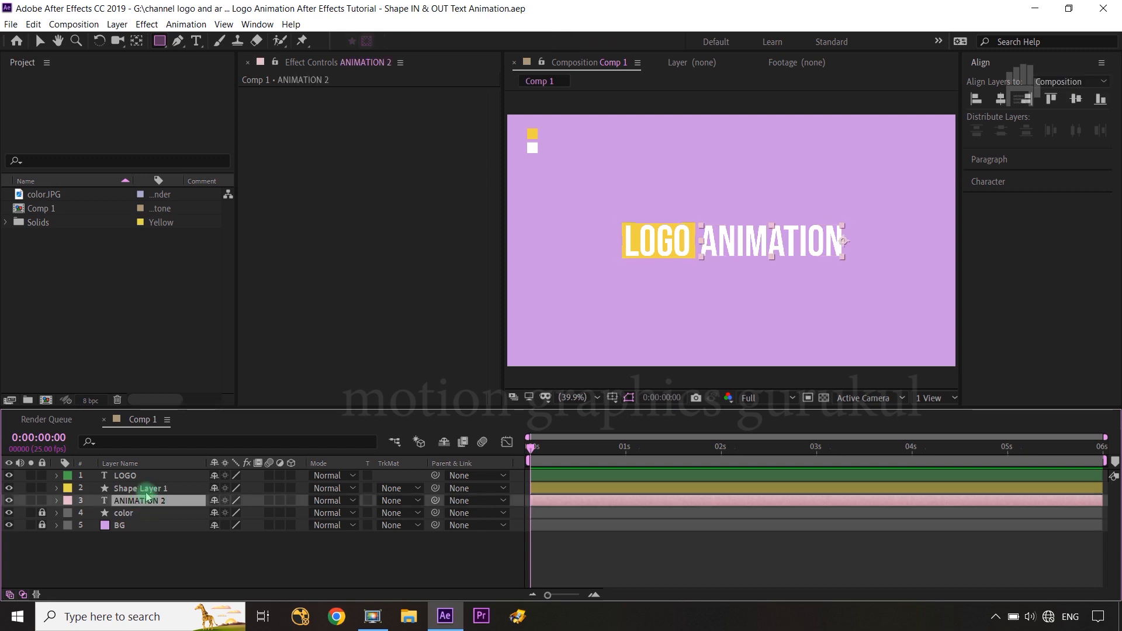
click(146, 489)
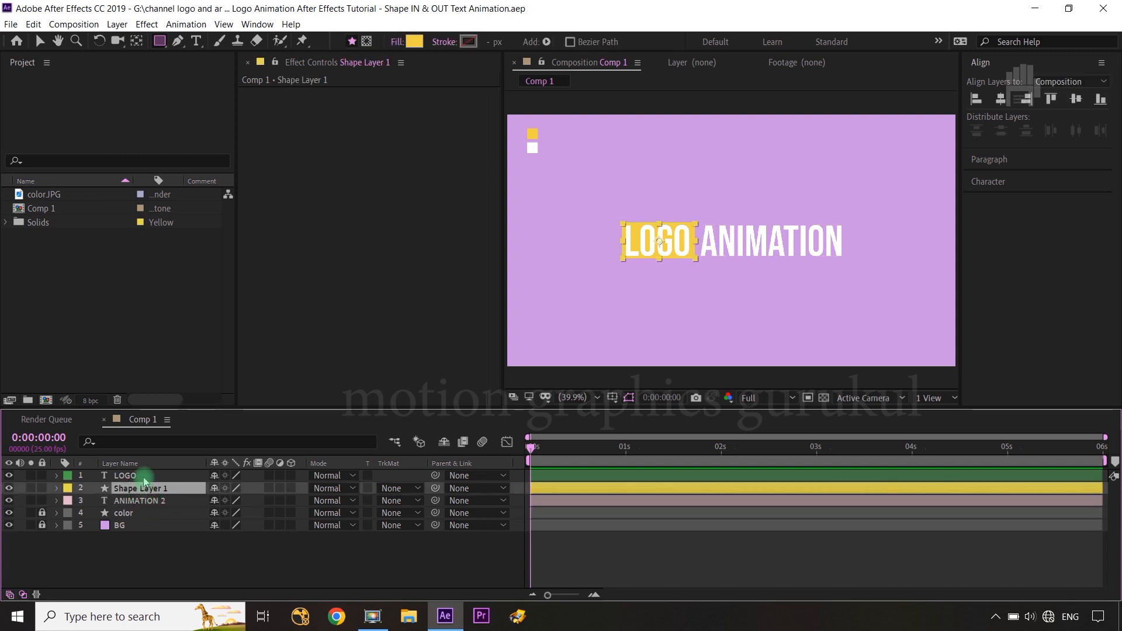
click(142, 476)
click(163, 558)
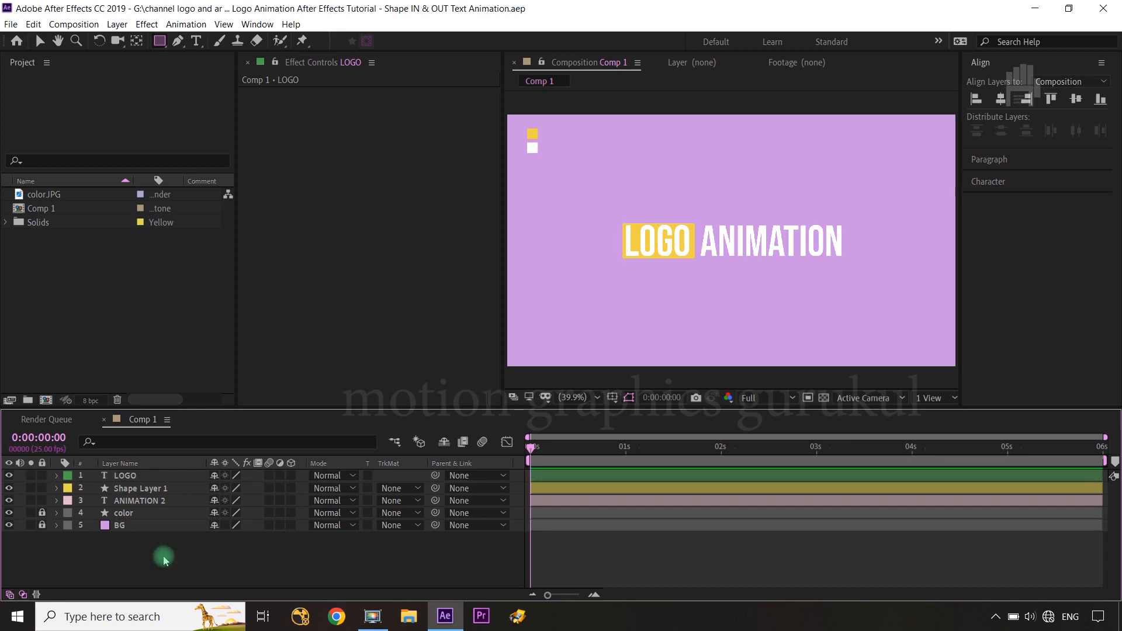
- Right-align the paragraph of the ANIMATION 2 text layer
click(145, 503)
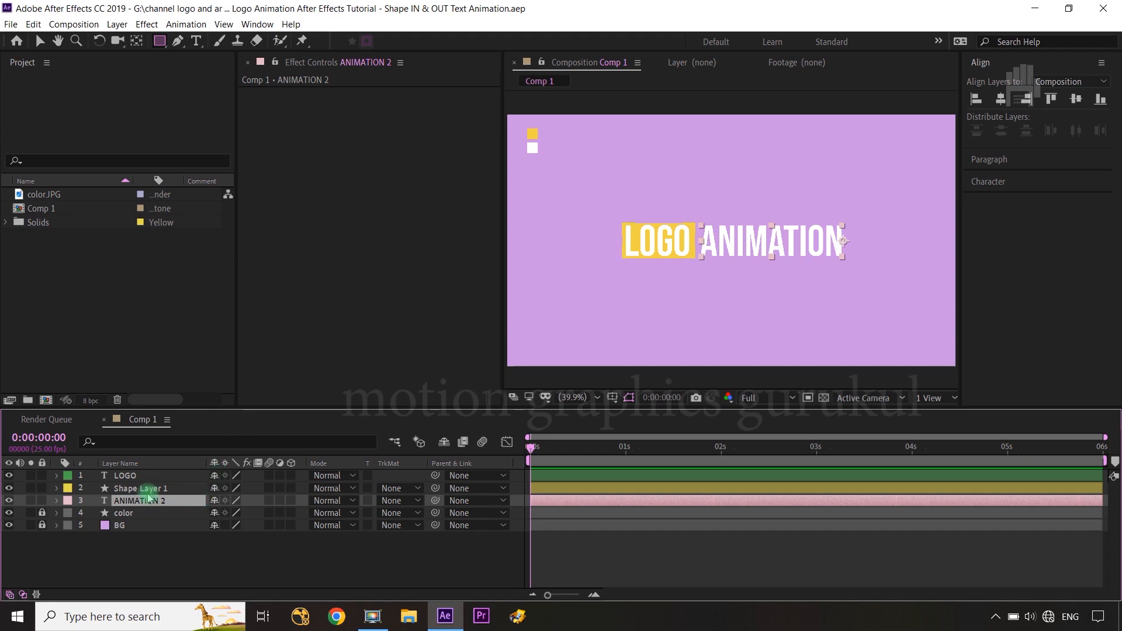
click(980, 164)
click(1014, 107)
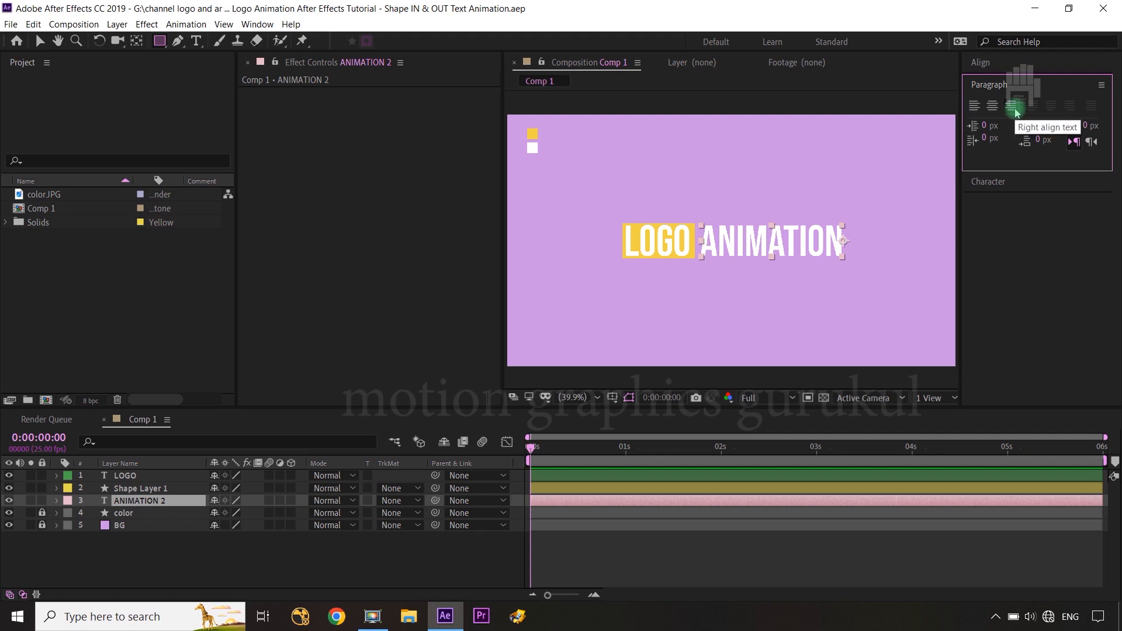
click(194, 569)
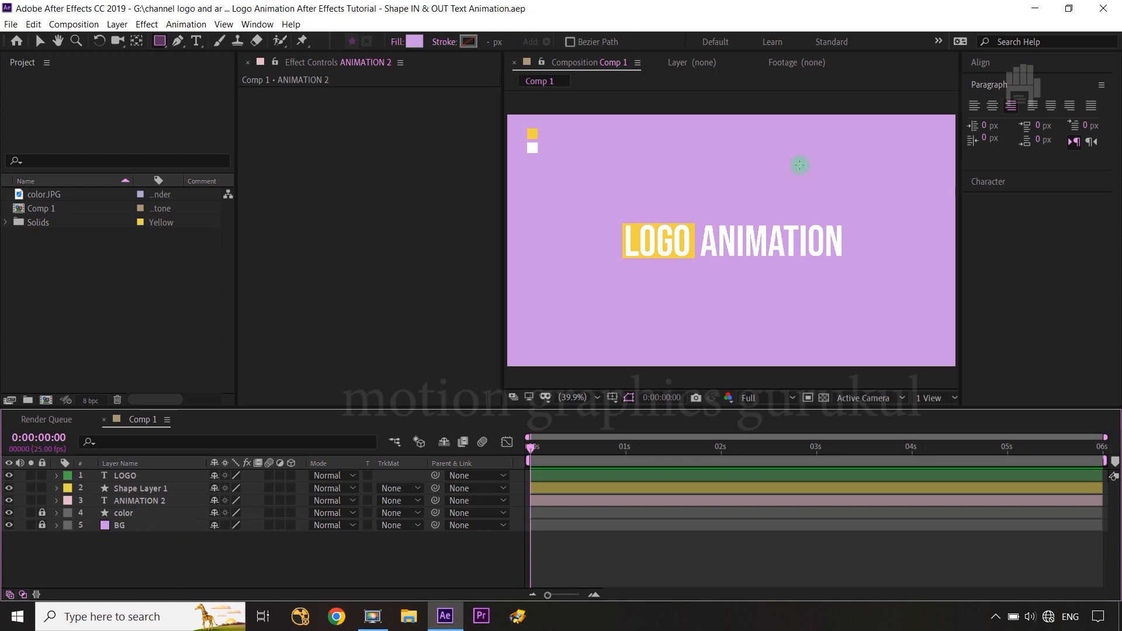
- Add a Tracking animator to the ANIMATION 2 text layer
key(v)
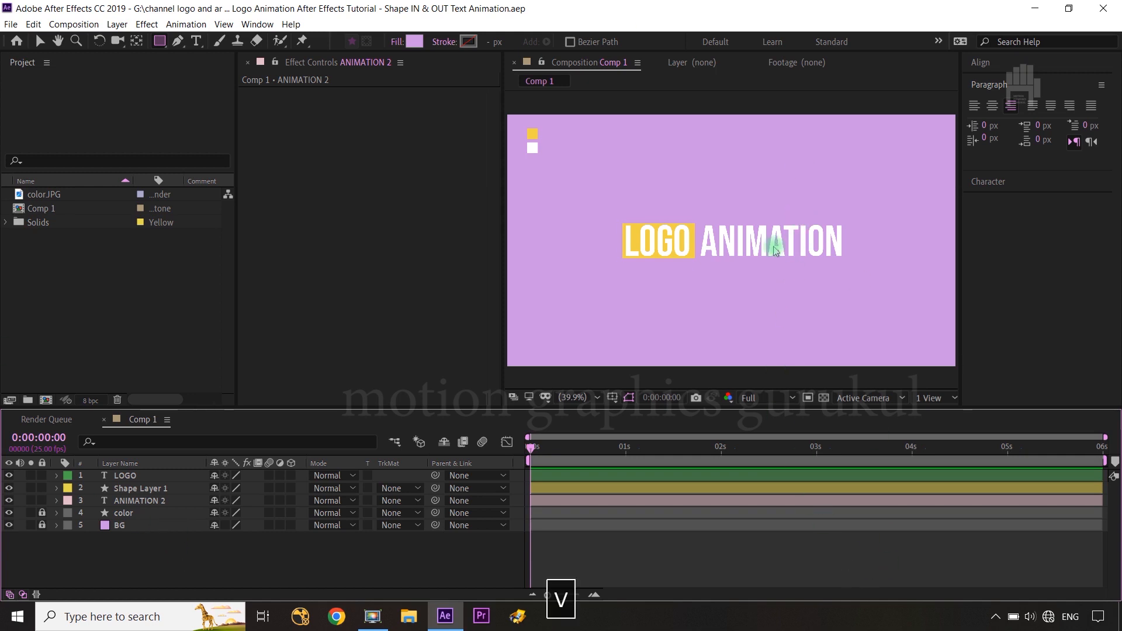
click(150, 506)
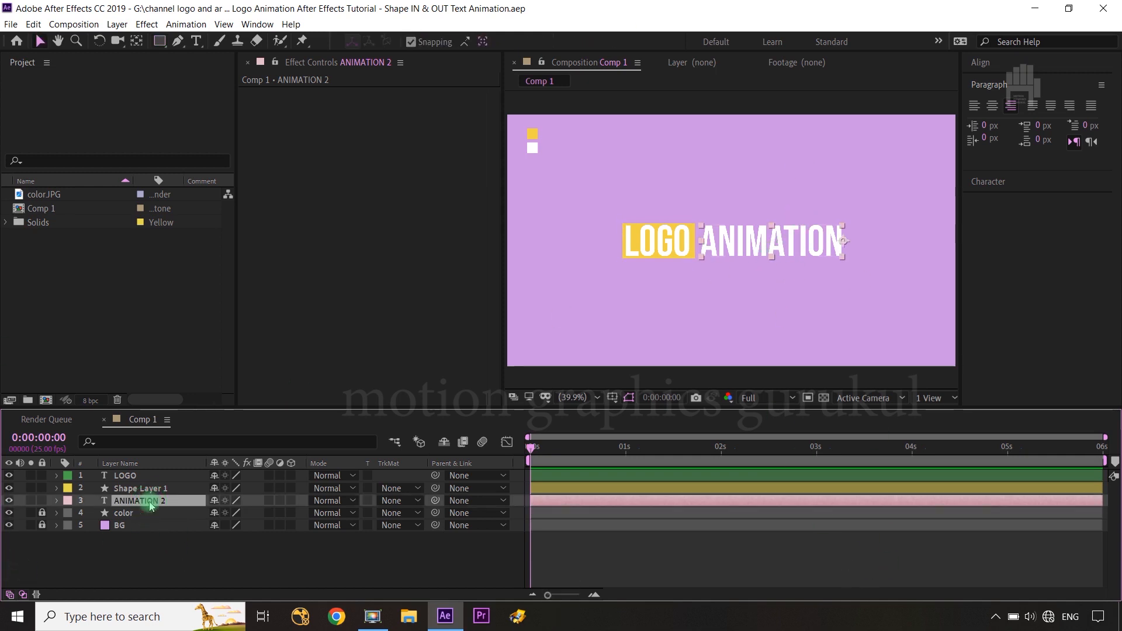
click(57, 503)
click(297, 513)
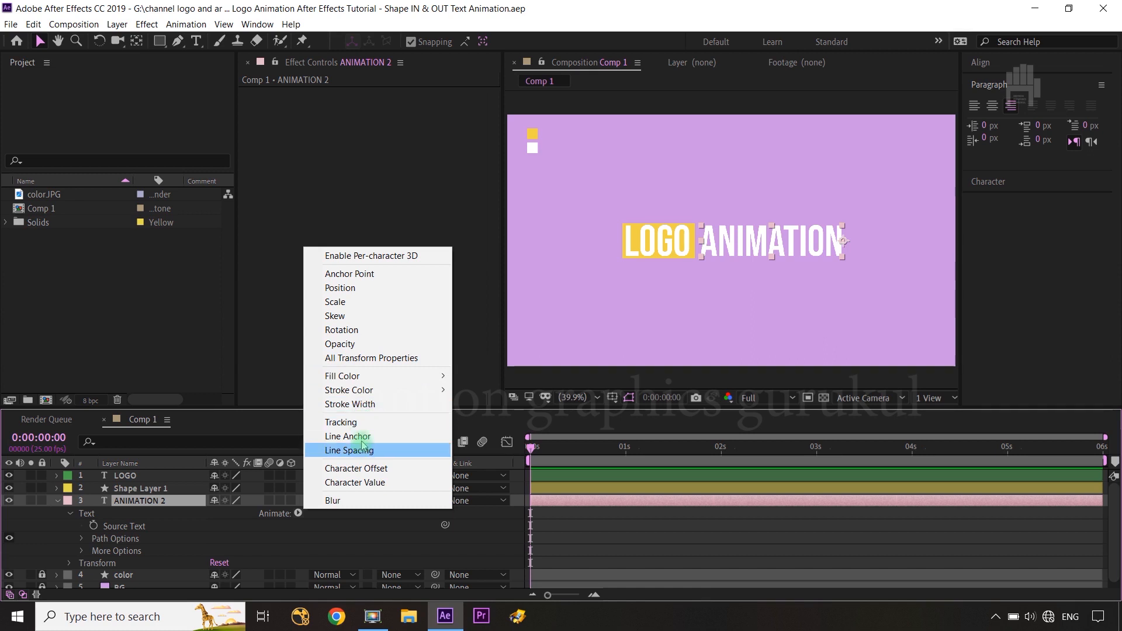
click(341, 423)
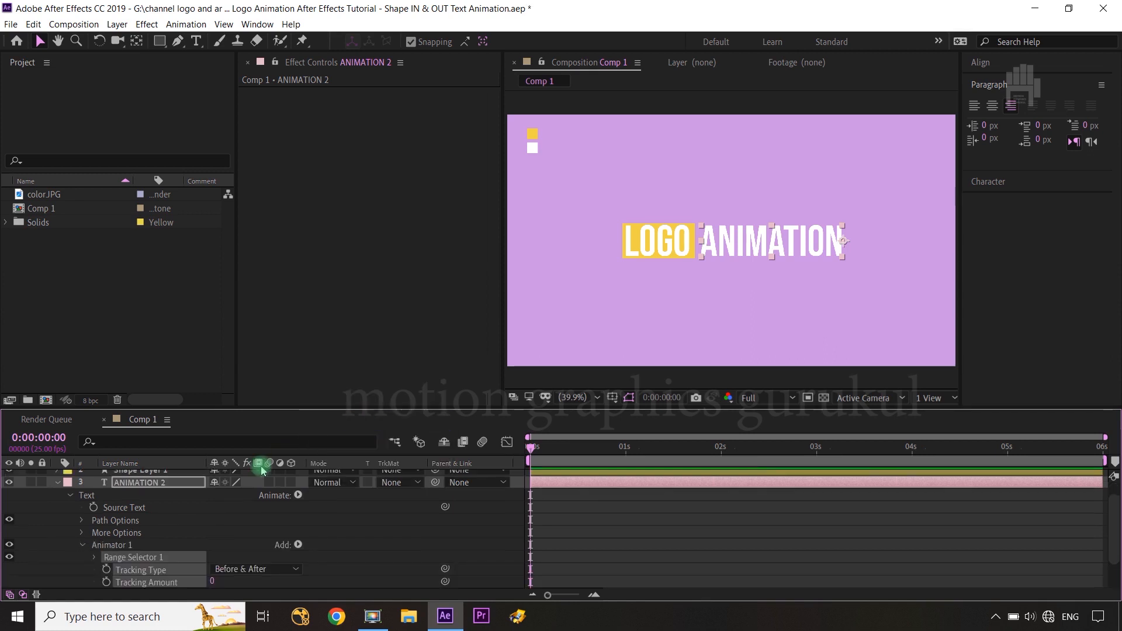
scroll(368, 561, down, 3)
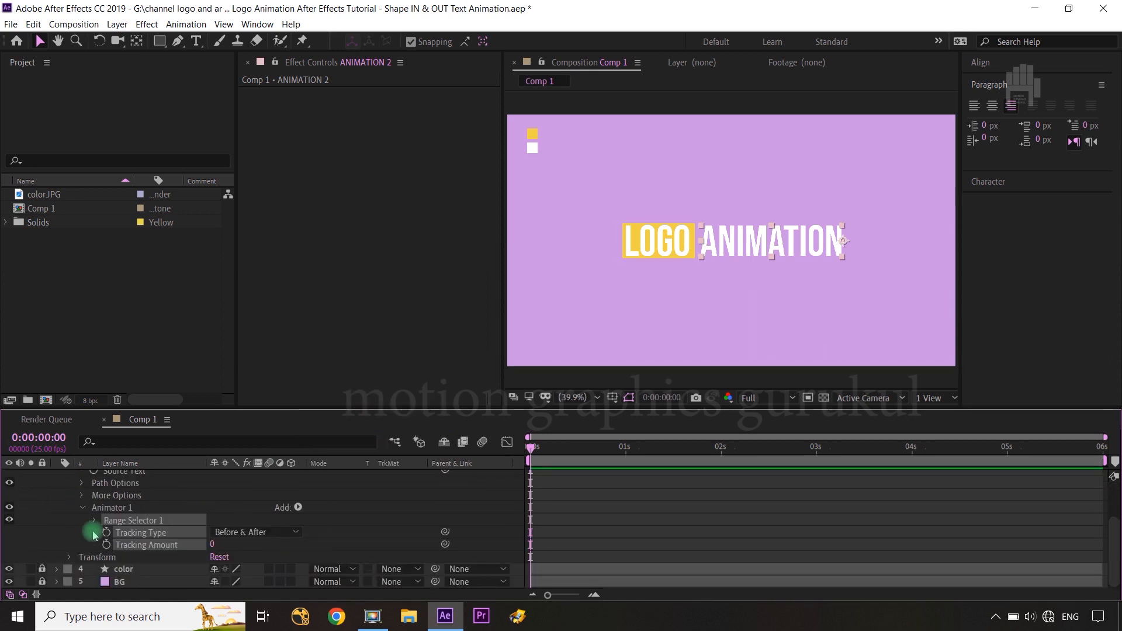
click(100, 552)
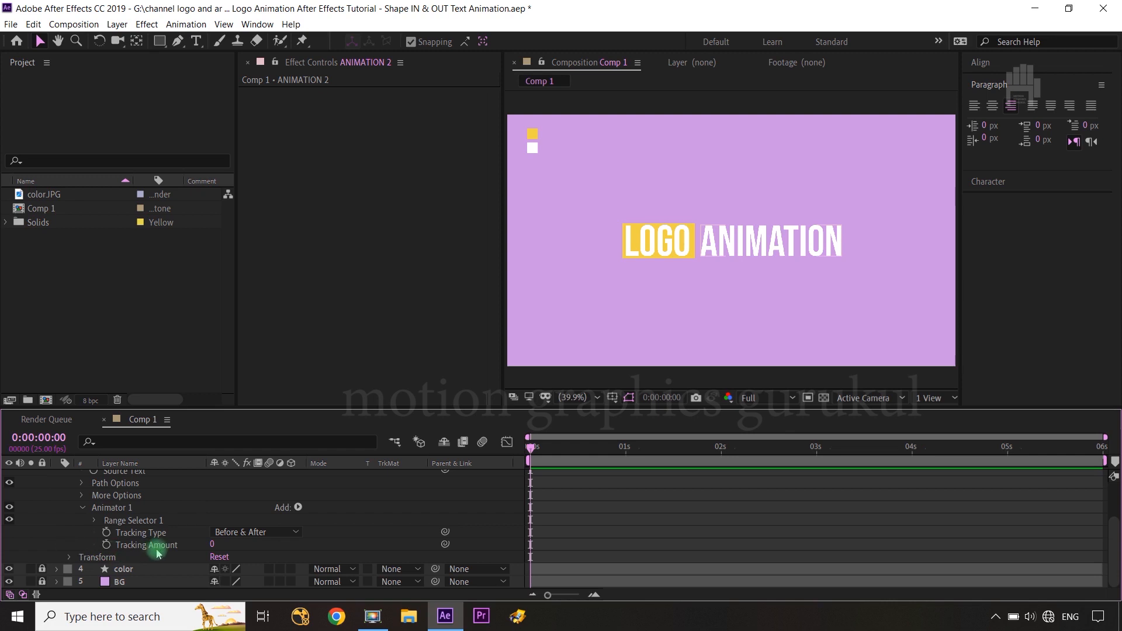
- Keyframe the Tracking Amount at 0:00:00:00 with a value of 65, using the title/action safe guides as reference
click(106, 546)
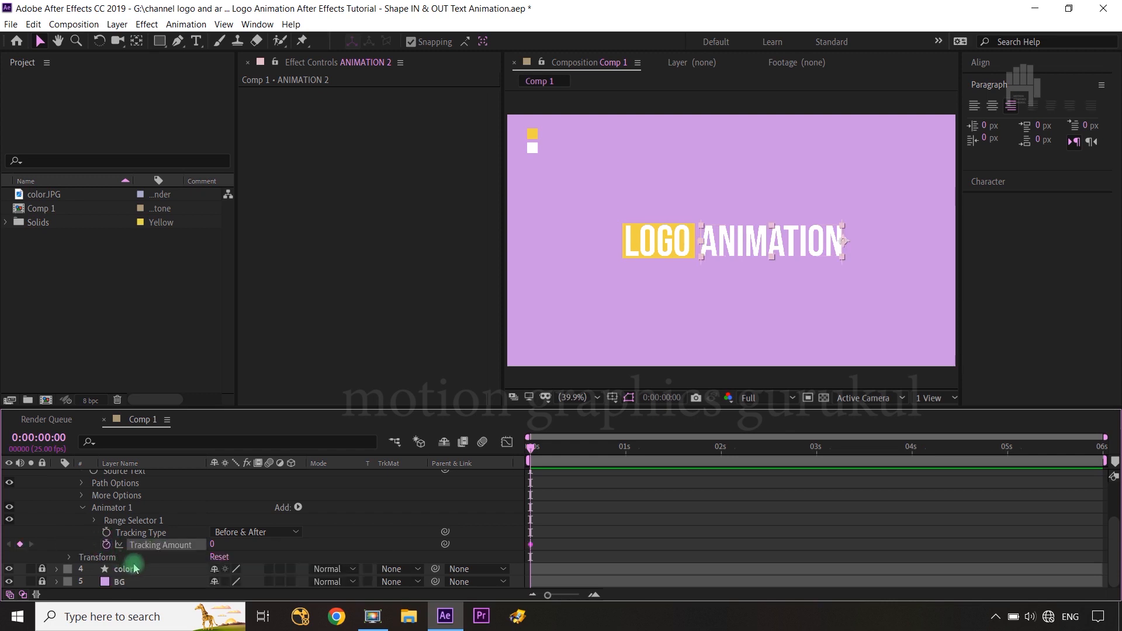
click(613, 398)
click(626, 413)
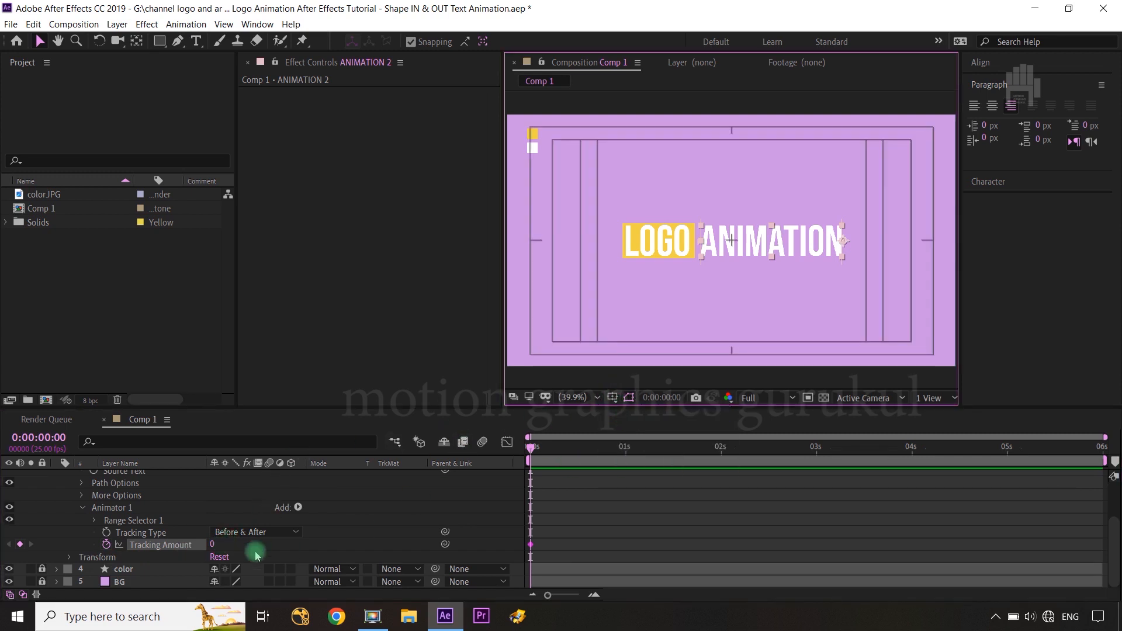
drag(213, 548, 251, 539)
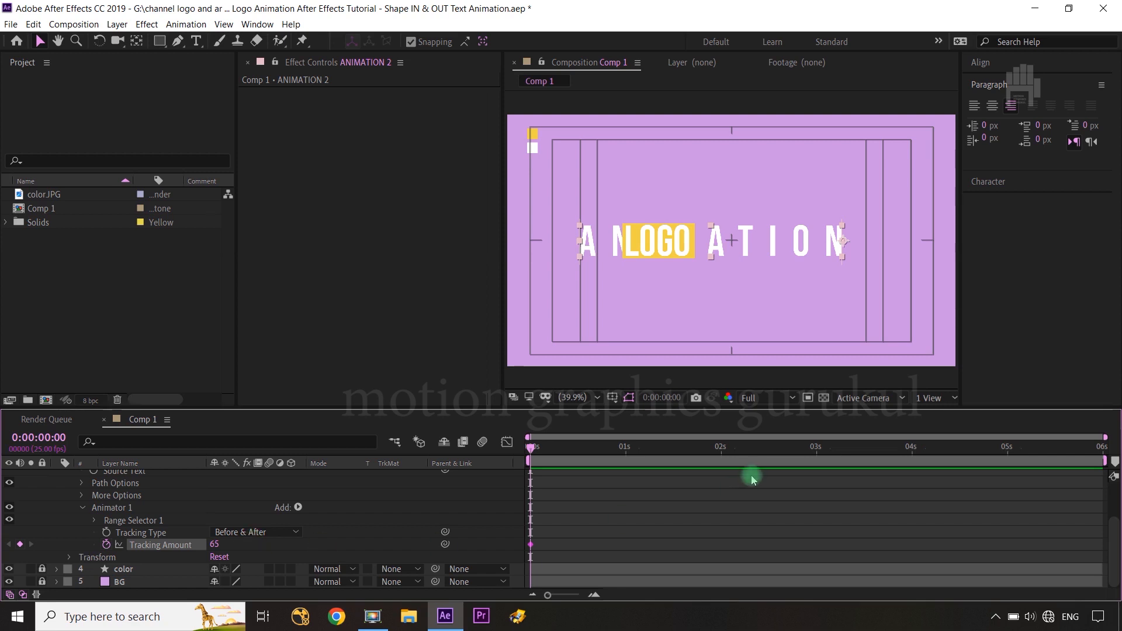
- Set the Tracking Amount of ANIMATION 2 to 0 at 0:00:02:00
click(664, 448)
drag(686, 460, 721, 448)
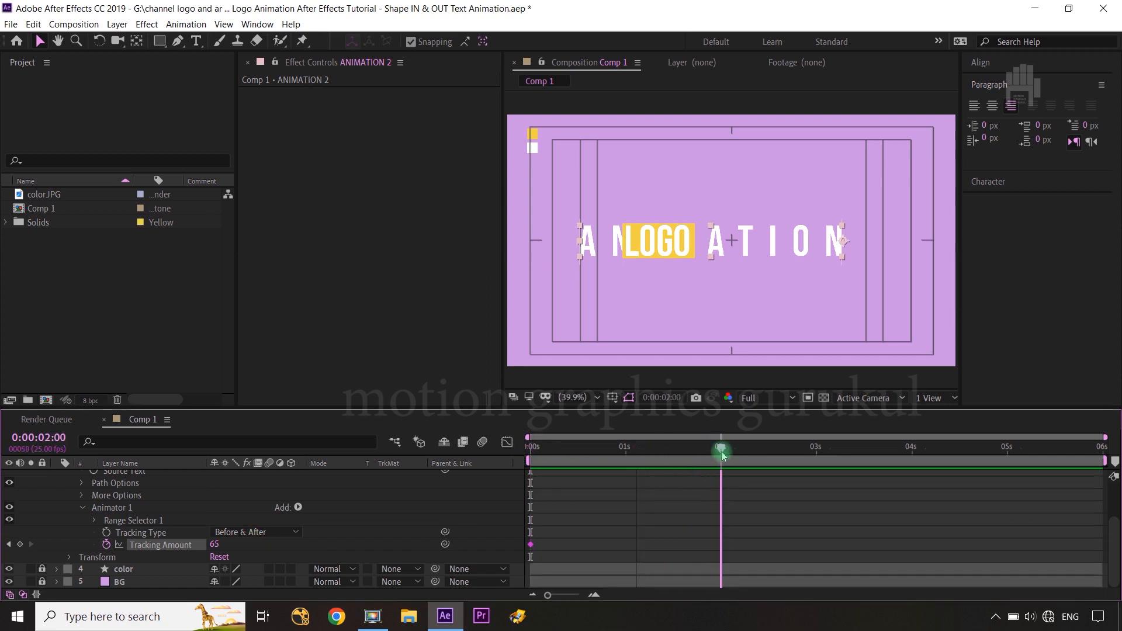
click(217, 544)
text(0)
click(316, 544)
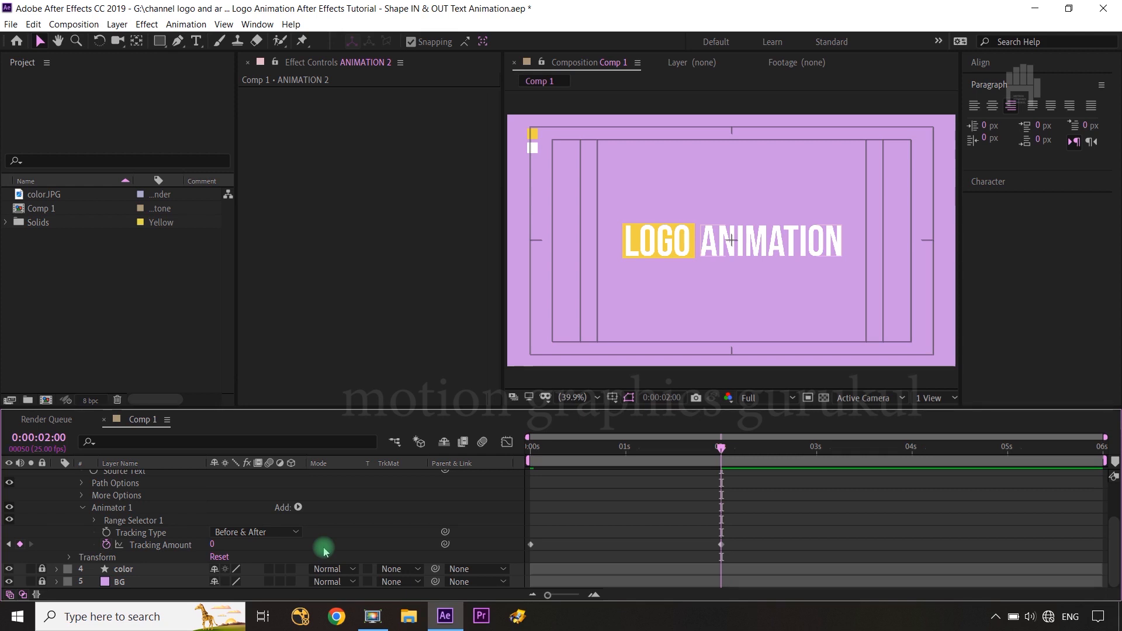
drag(755, 539, 656, 553)
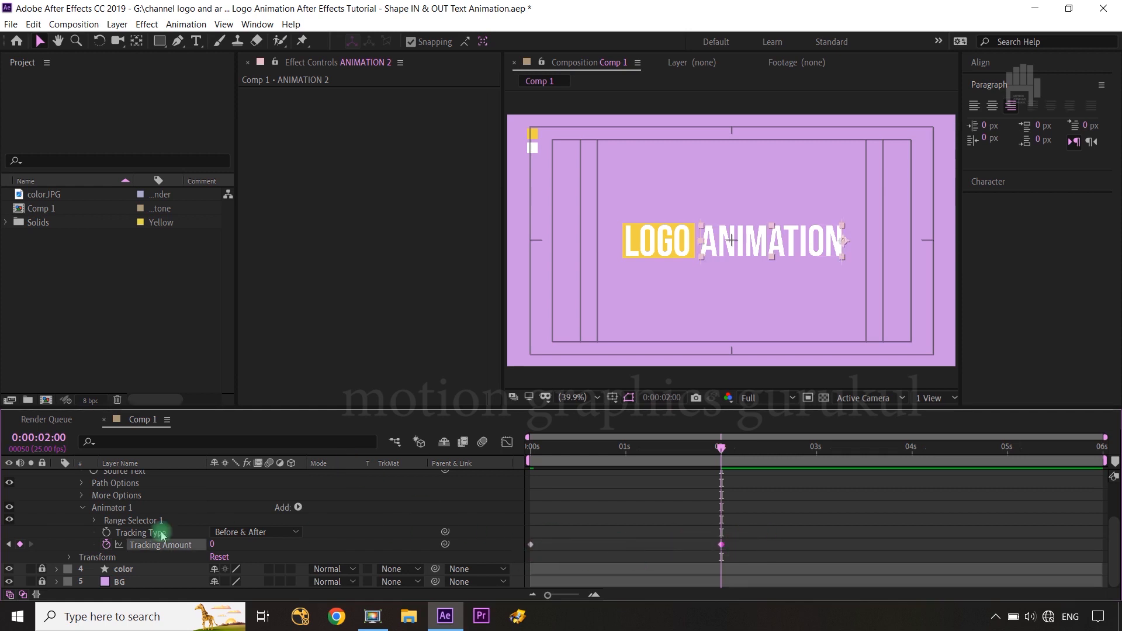
- Add a Position keyframe to the ANIMATION 2 layer at 0:00:02:00 and show all of its keyframed properties
scroll(142, 509, up, 3)
click(136, 501)
key(u)
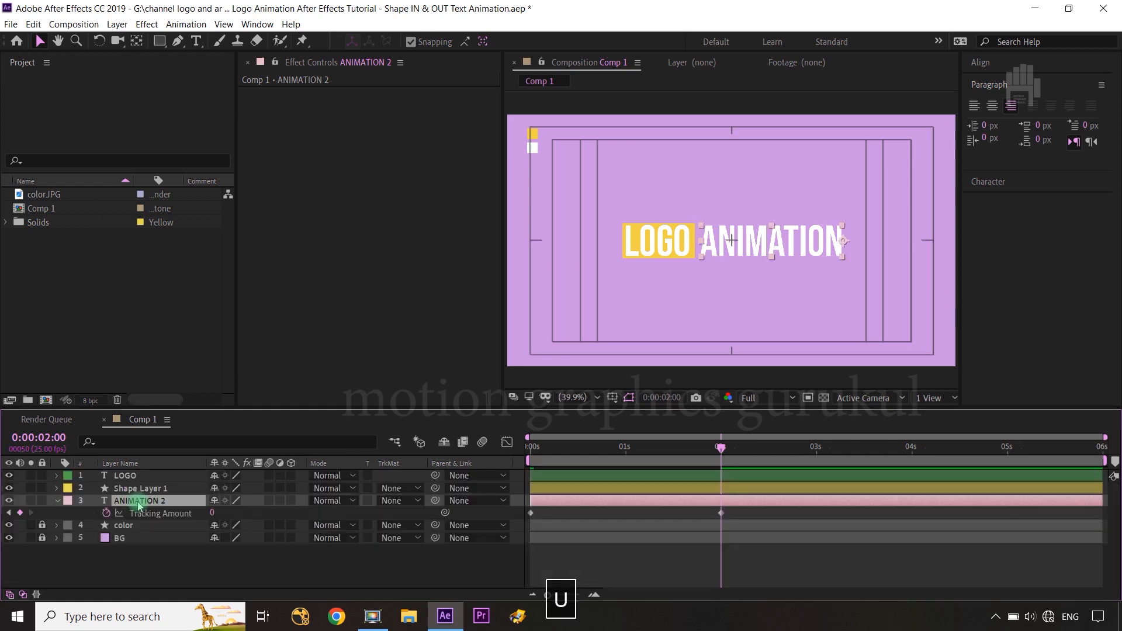
click(142, 514)
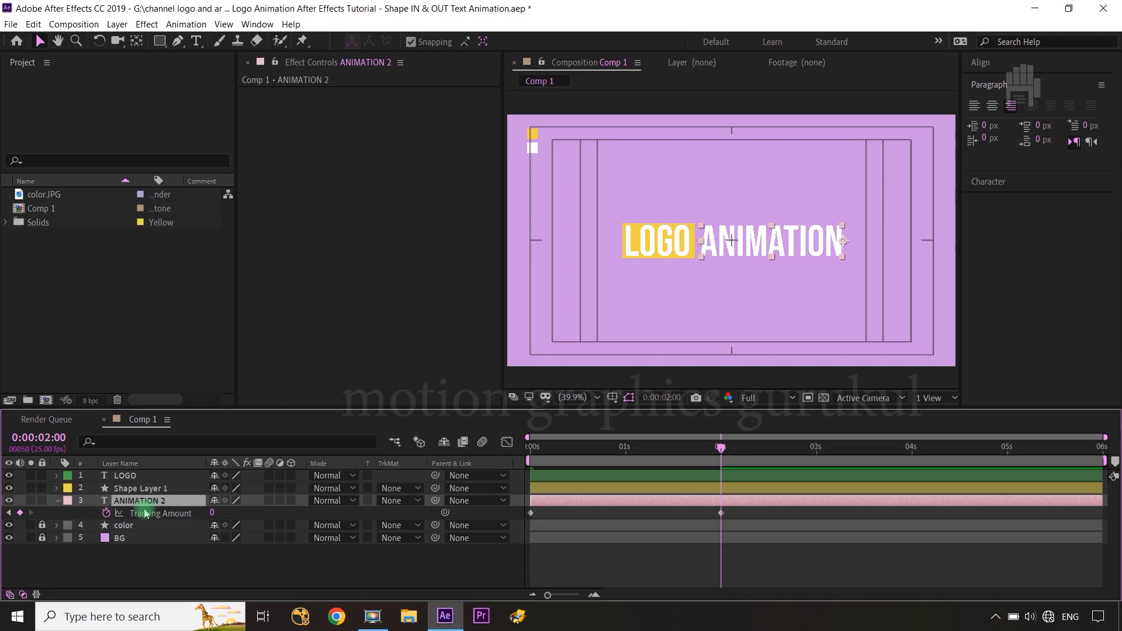
key(p)
click(94, 513)
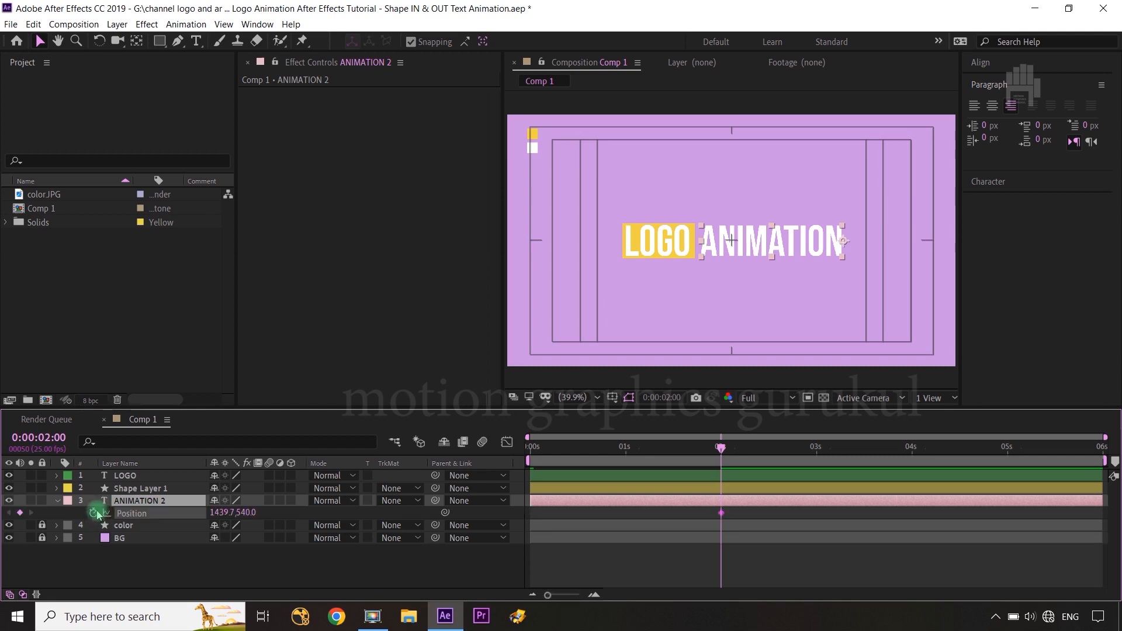
click(126, 509)
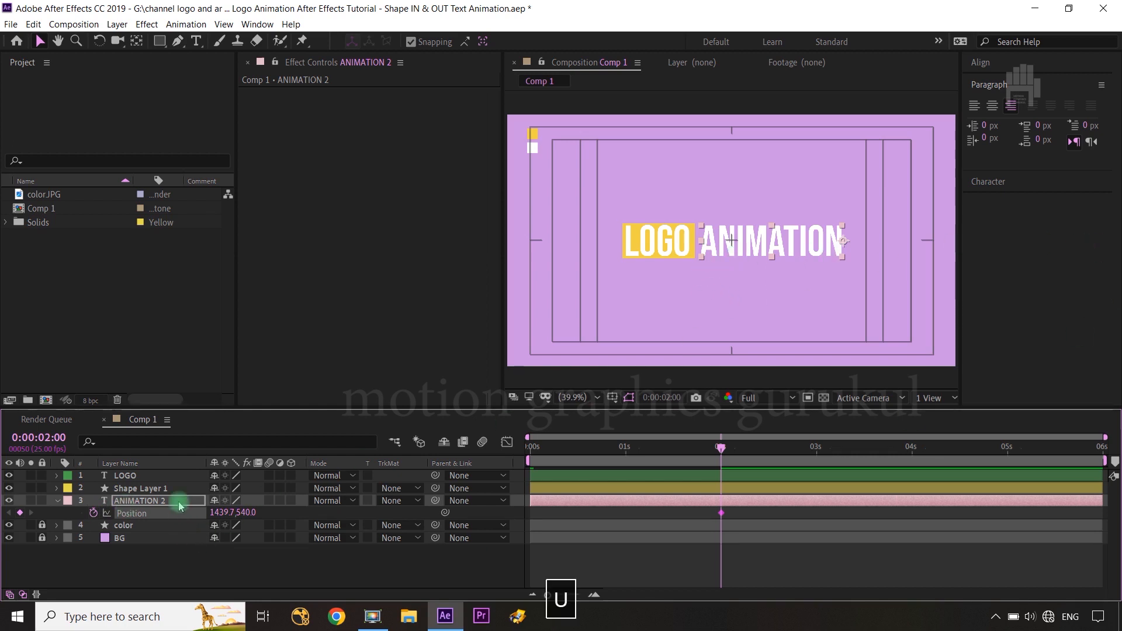
key(u)
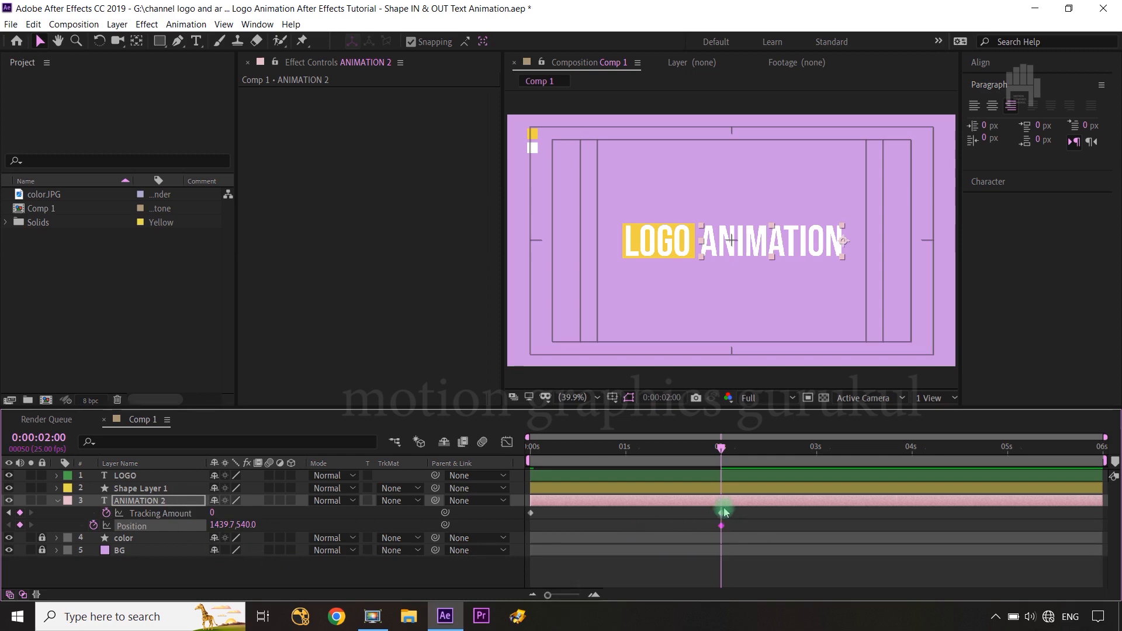
mouse_move(725, 531)
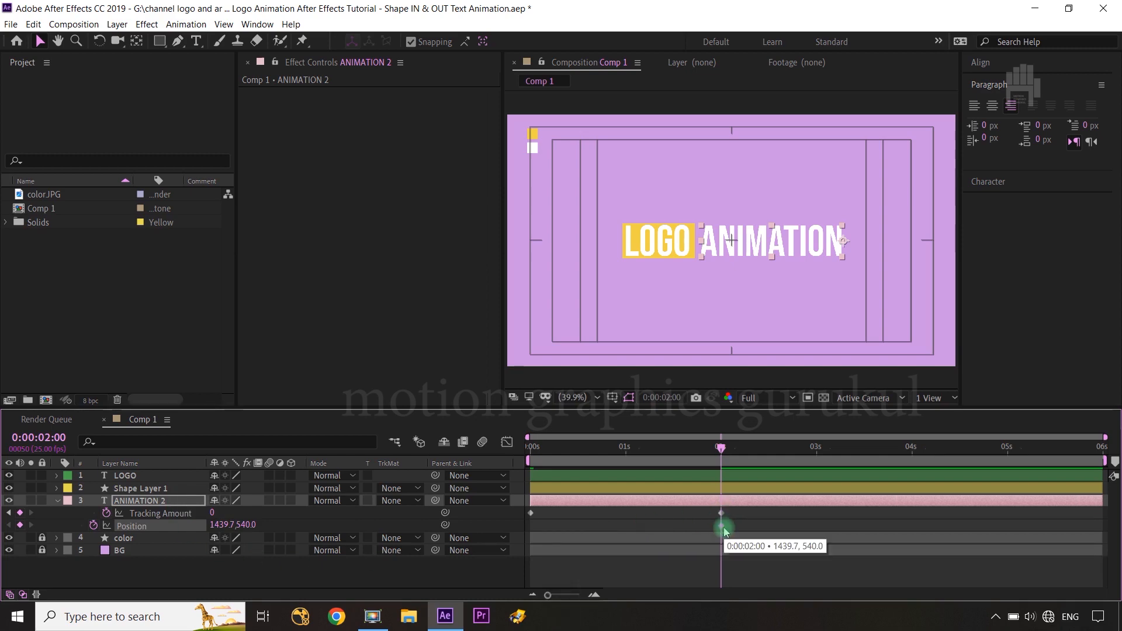
click(457, 565)
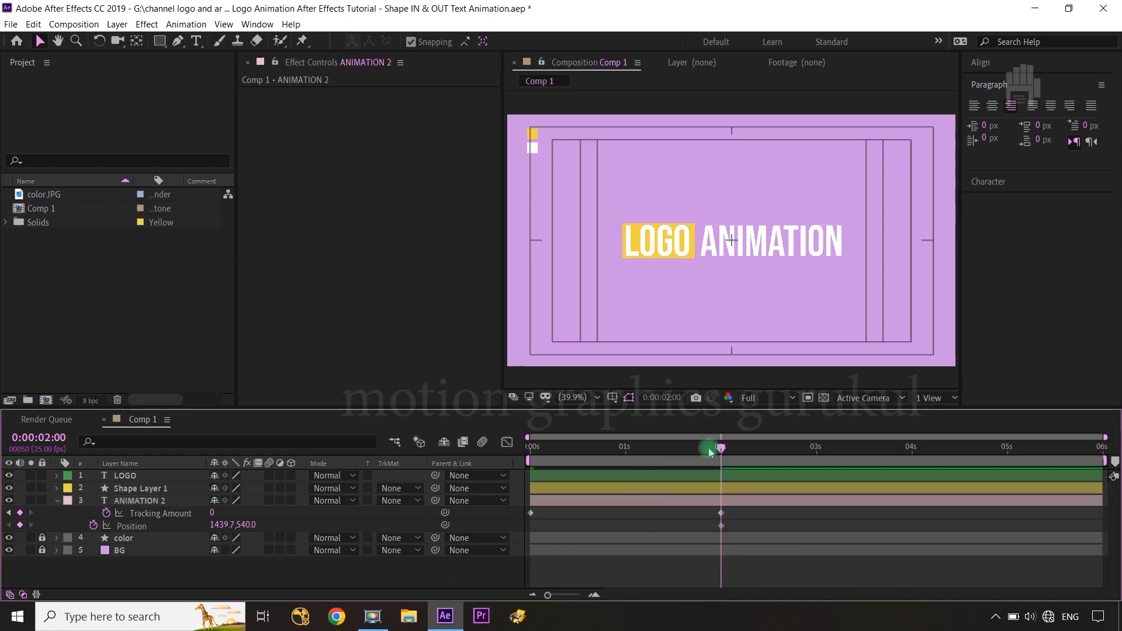
- Easy-ease both Tracking Amount keyframes and reshape their speed curve to peak early and slow down gradually toward 2 seconds
drag(735, 511, 507, 518)
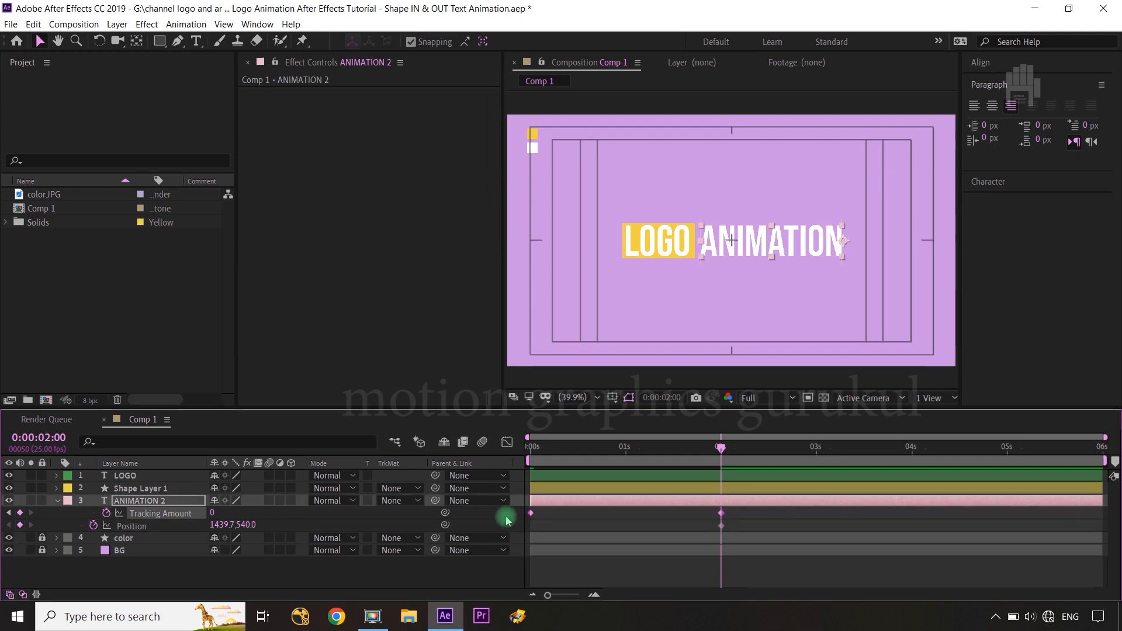
key(F9)
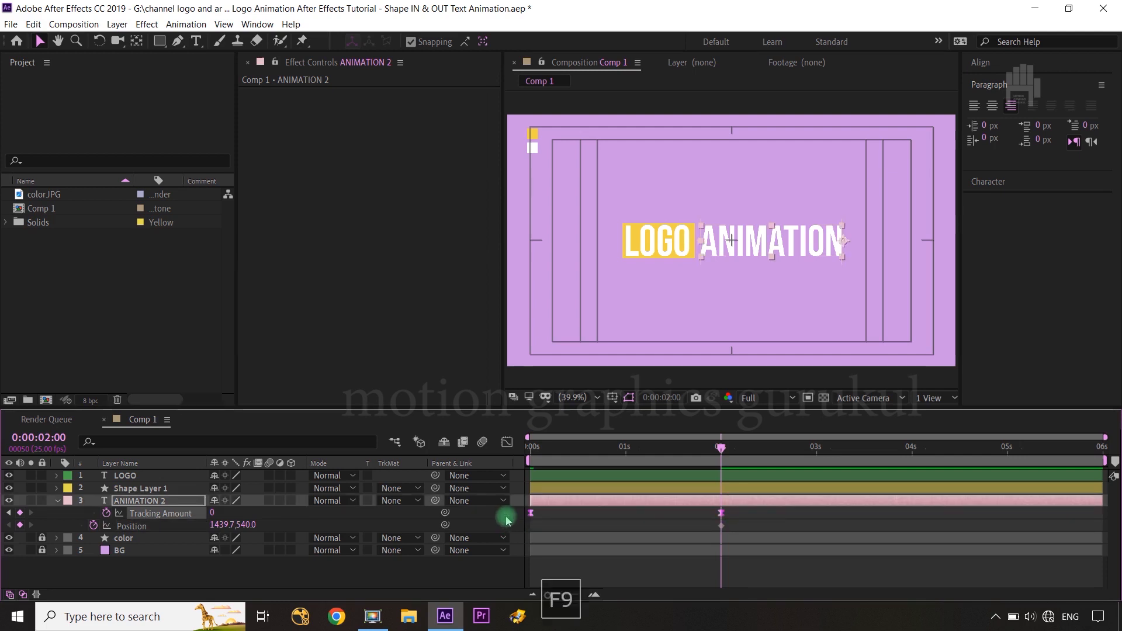
click(507, 443)
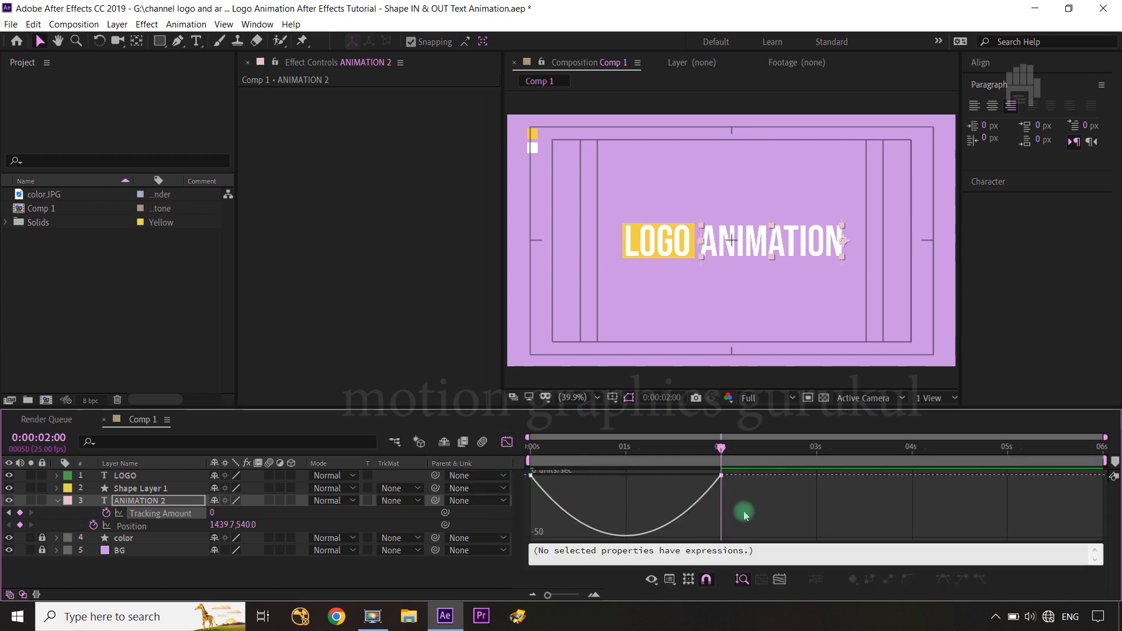
drag(749, 514, 607, 475)
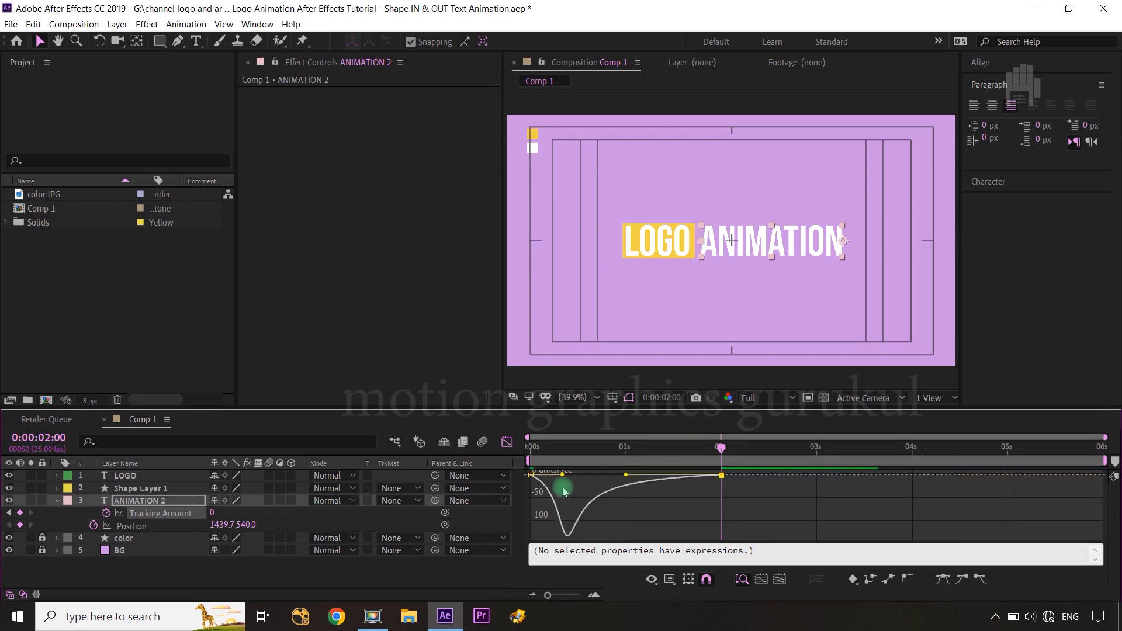
mouse_move(547, 500)
mouse_down()
mouse_move(506, 455)
mouse_move(533, 497)
mouse_move(561, 498)
mouse_move(540, 506)
mouse_up()
click(531, 475)
click(507, 442)
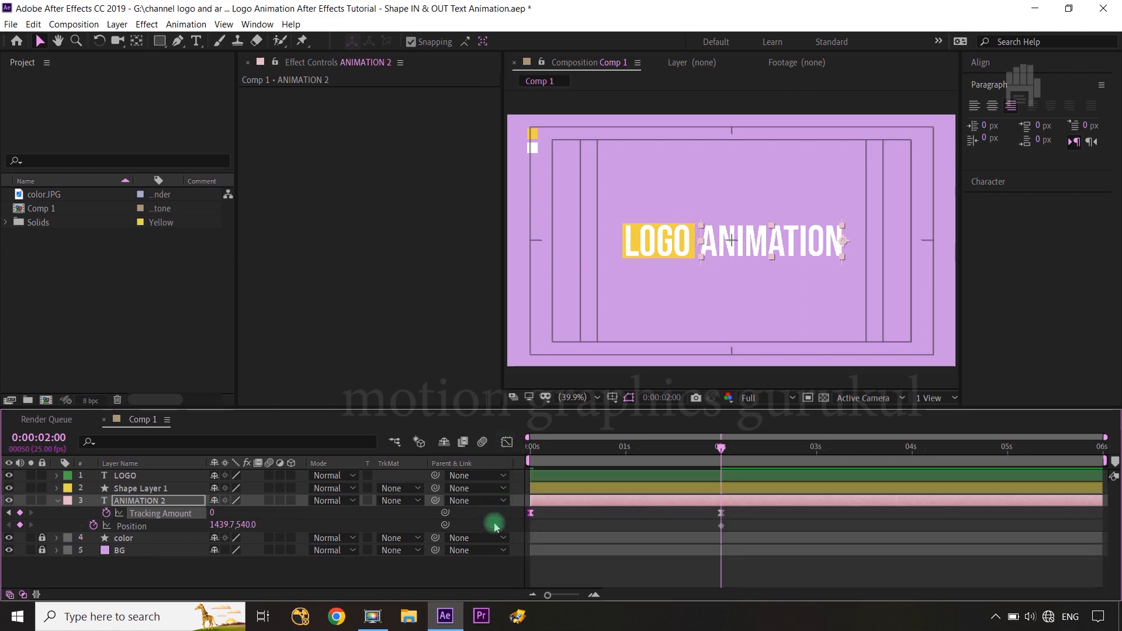
click(496, 566)
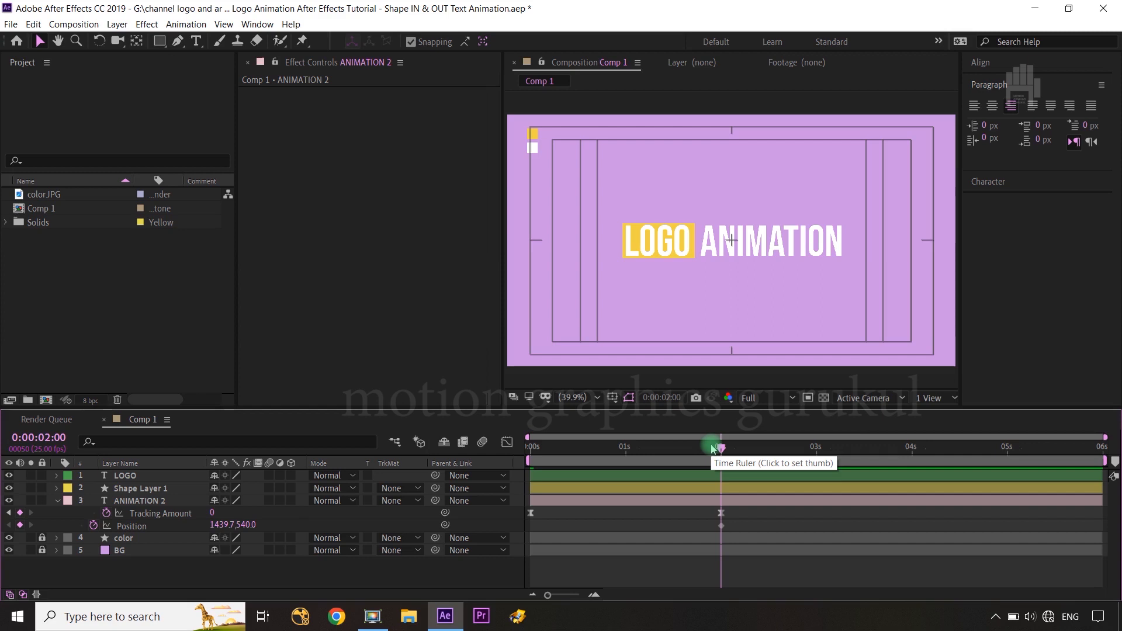
mouse_move(714, 448)
mouse_down()
mouse_move(536, 476)
mouse_move(717, 462)
mouse_move(722, 451)
mouse_up()
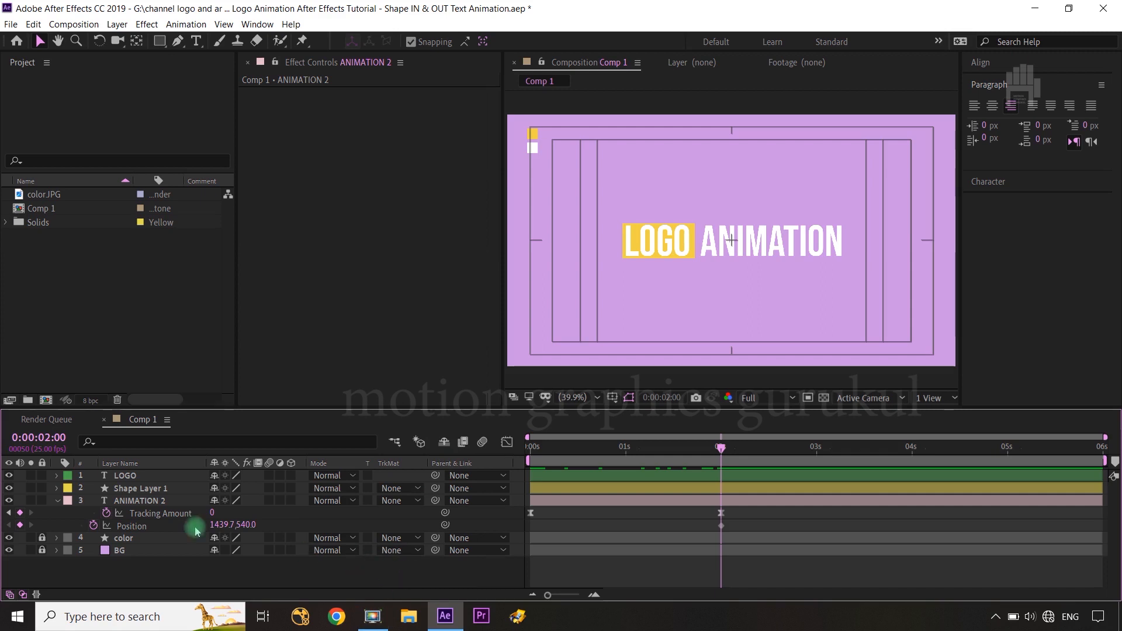
- Expand Shape Layer 1 down to the contents of Rectangle 1 and select its Path 1
click(141, 492)
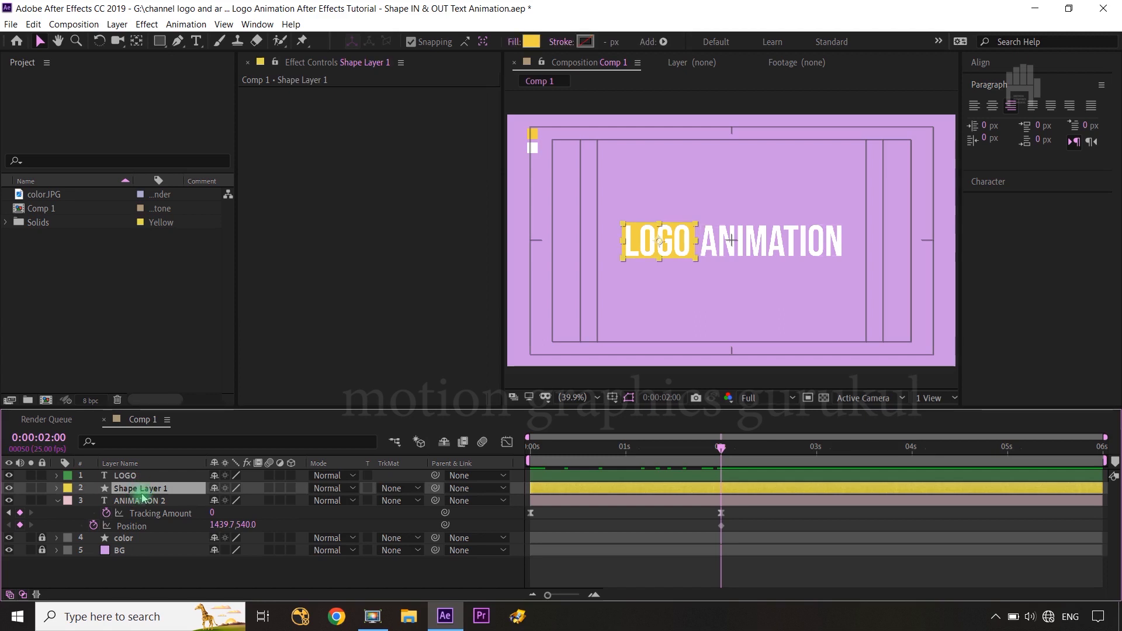
click(57, 489)
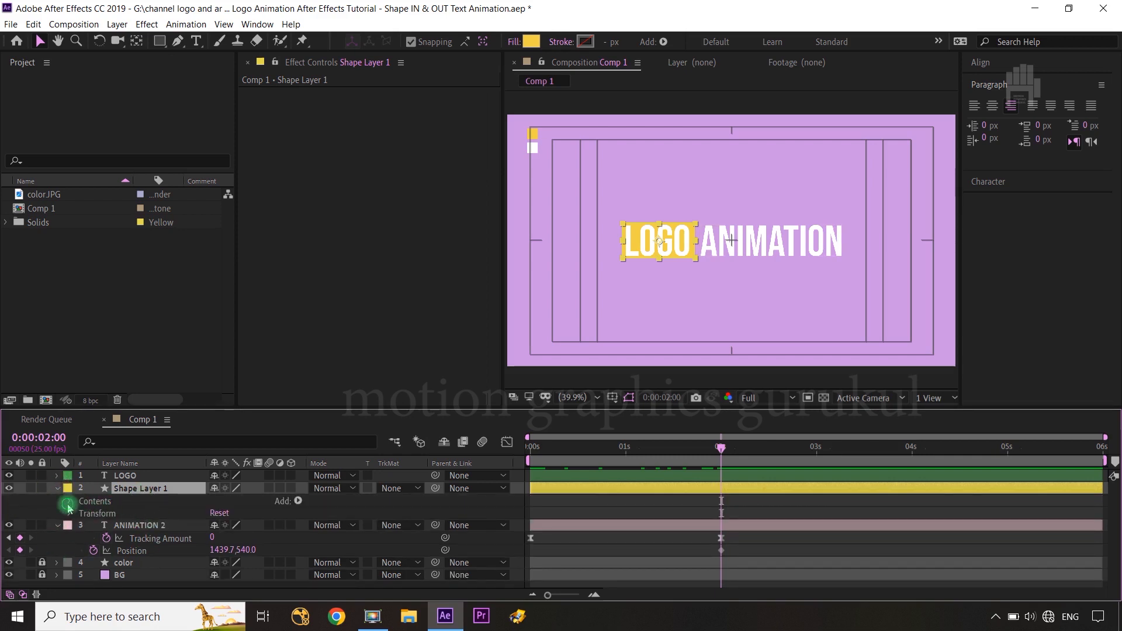
click(69, 503)
click(118, 513)
click(82, 514)
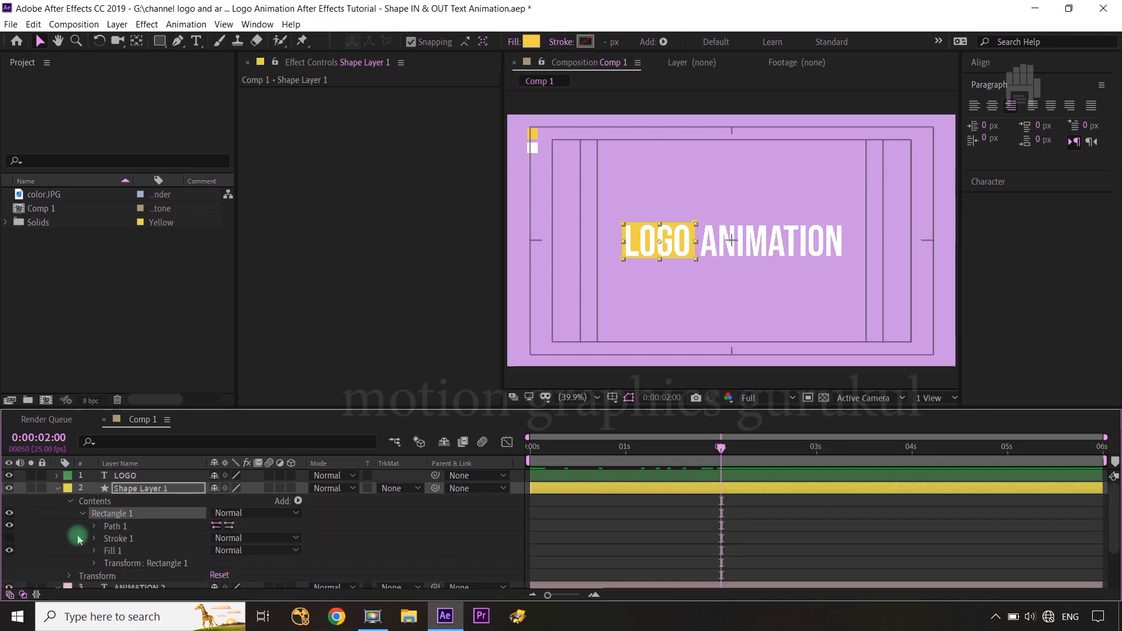
click(130, 527)
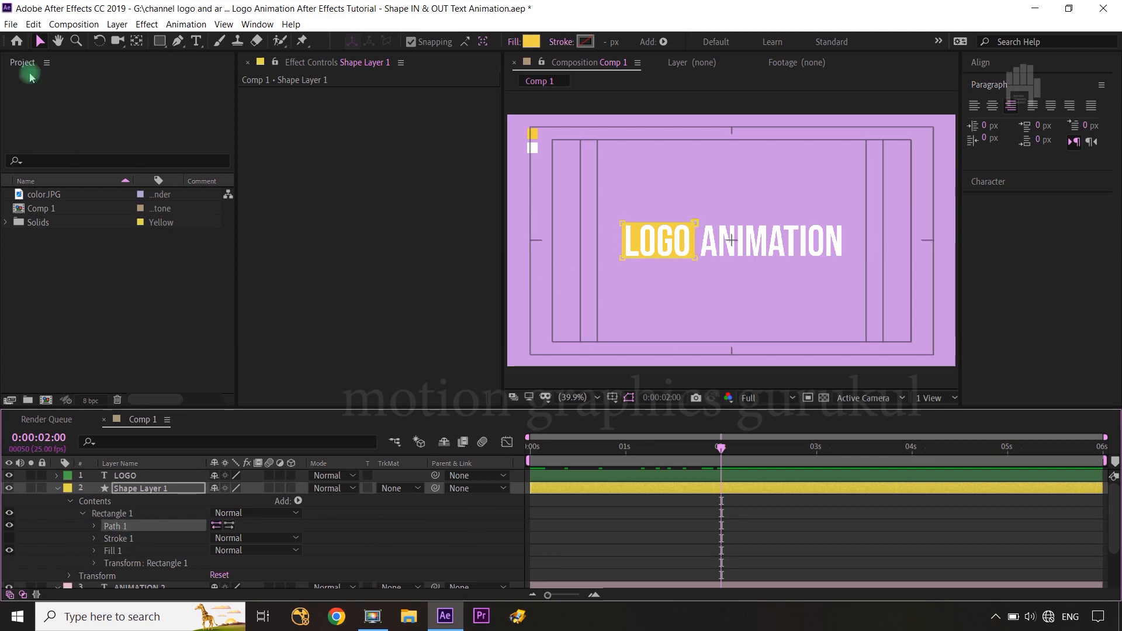
click(161, 42)
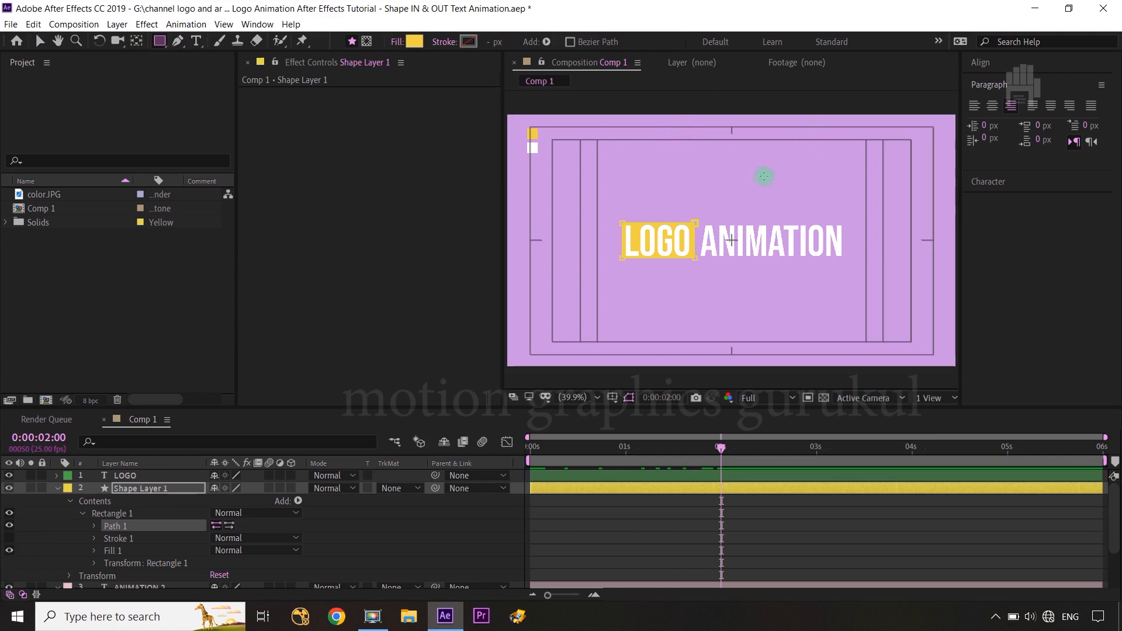
drag(742, 157, 822, 196)
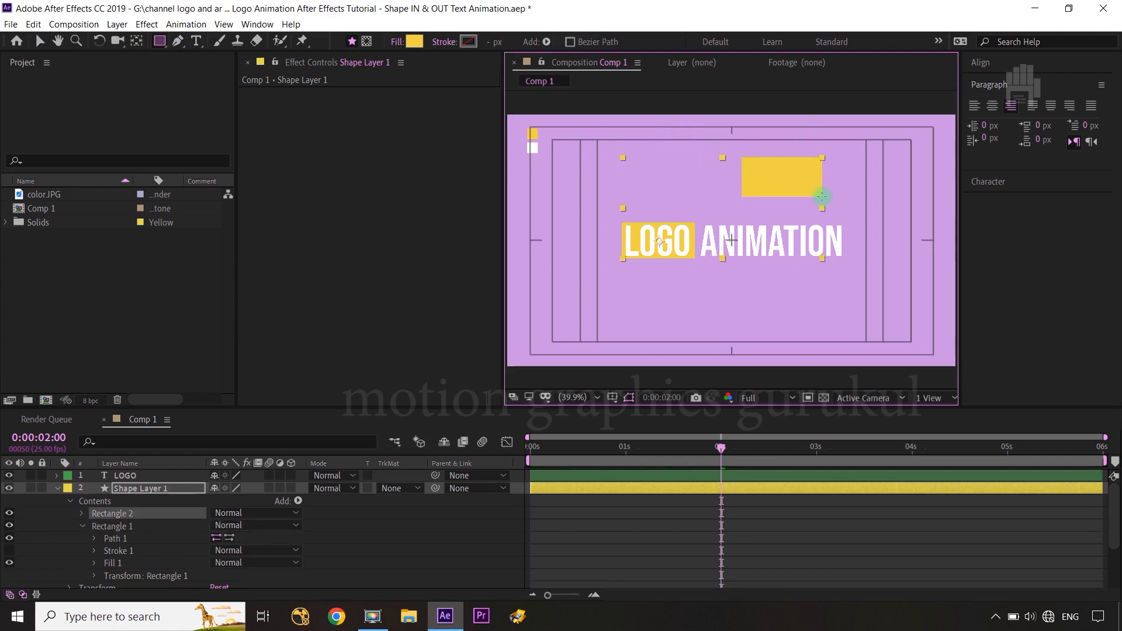
key(ctrl+z)
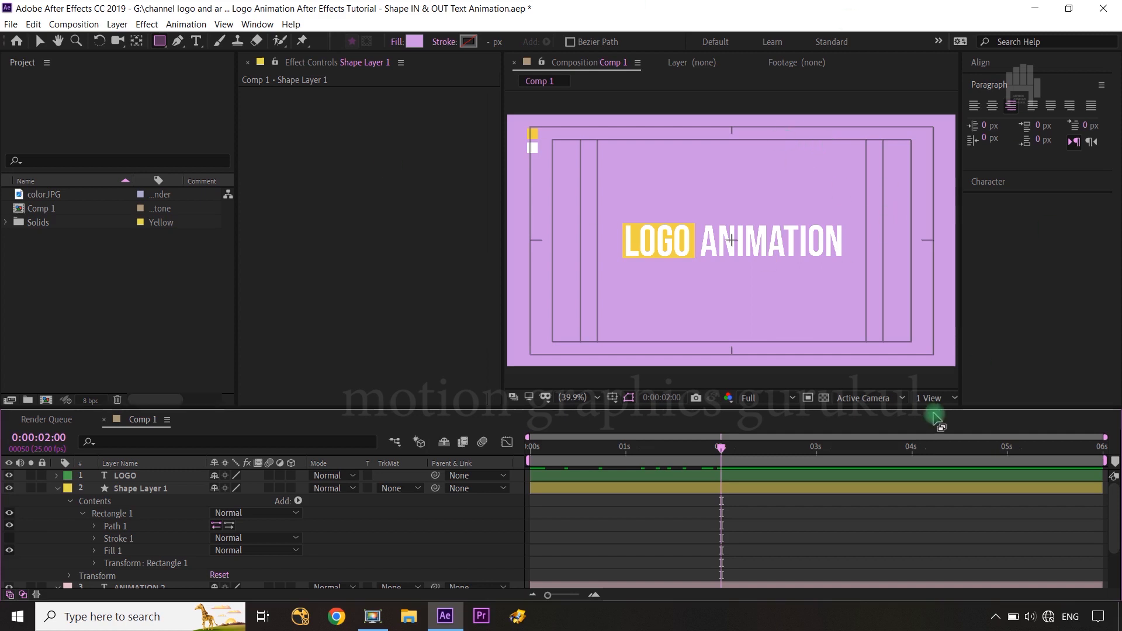
- Draw a rectangle above the ANIMATION text as a new shape layer and set its fill to white, FFFFFF
double_click(850, 206)
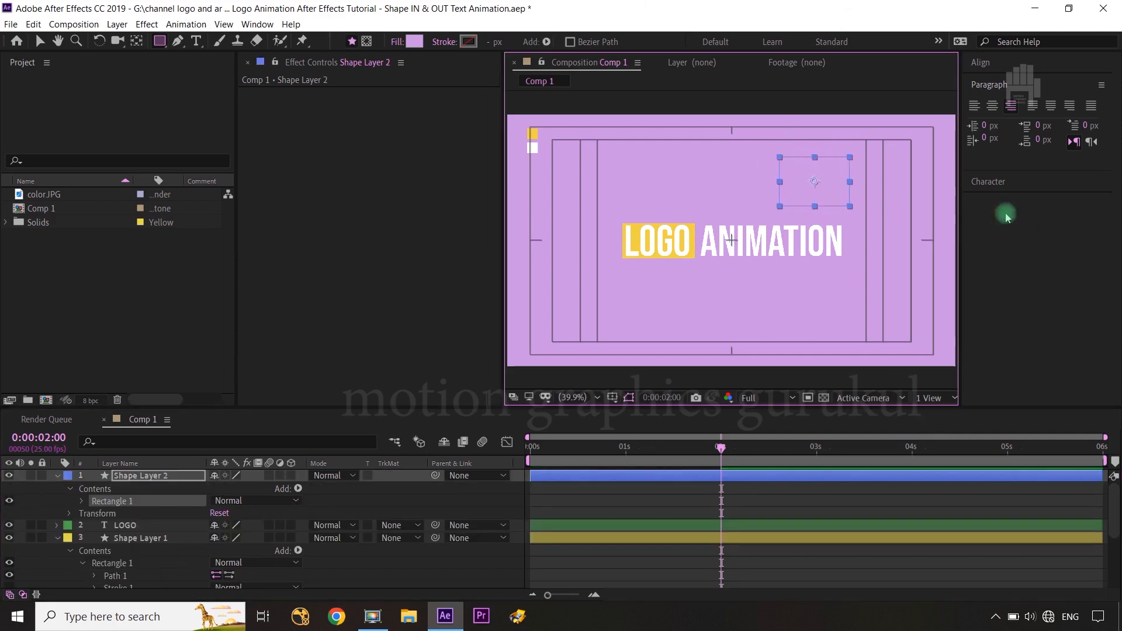
click(416, 44)
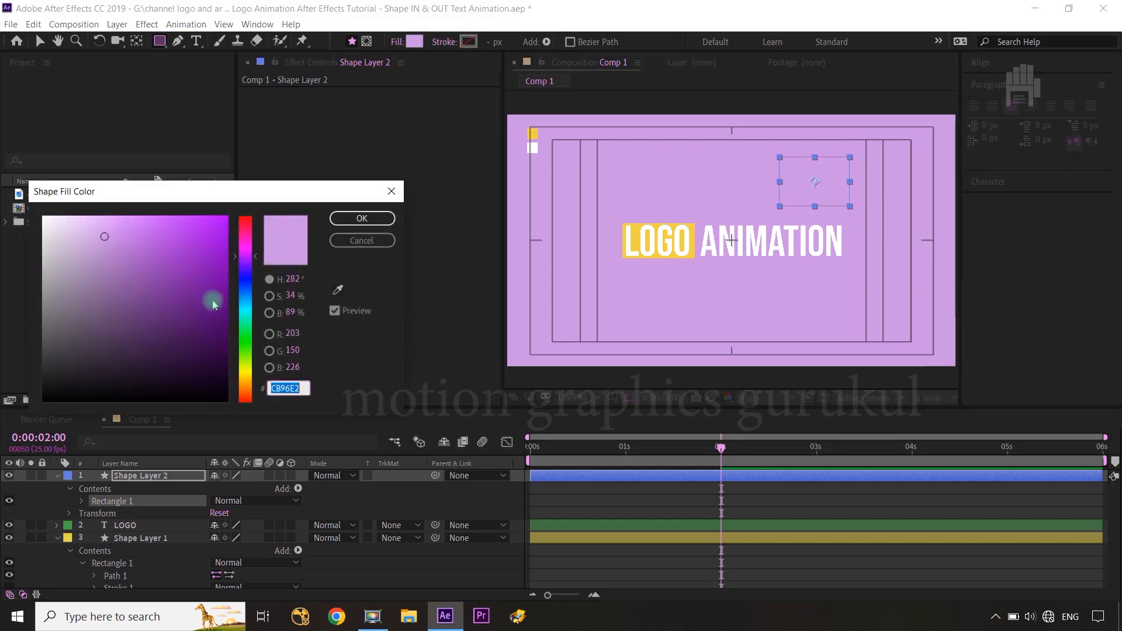
drag(97, 261, 43, 216)
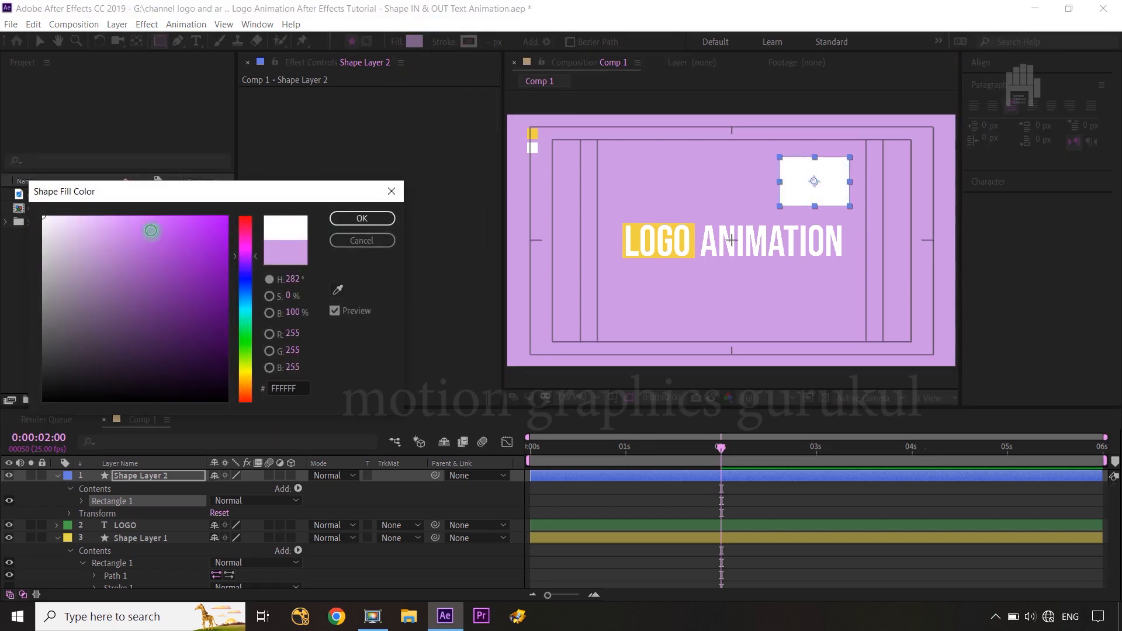
click(362, 218)
click(402, 497)
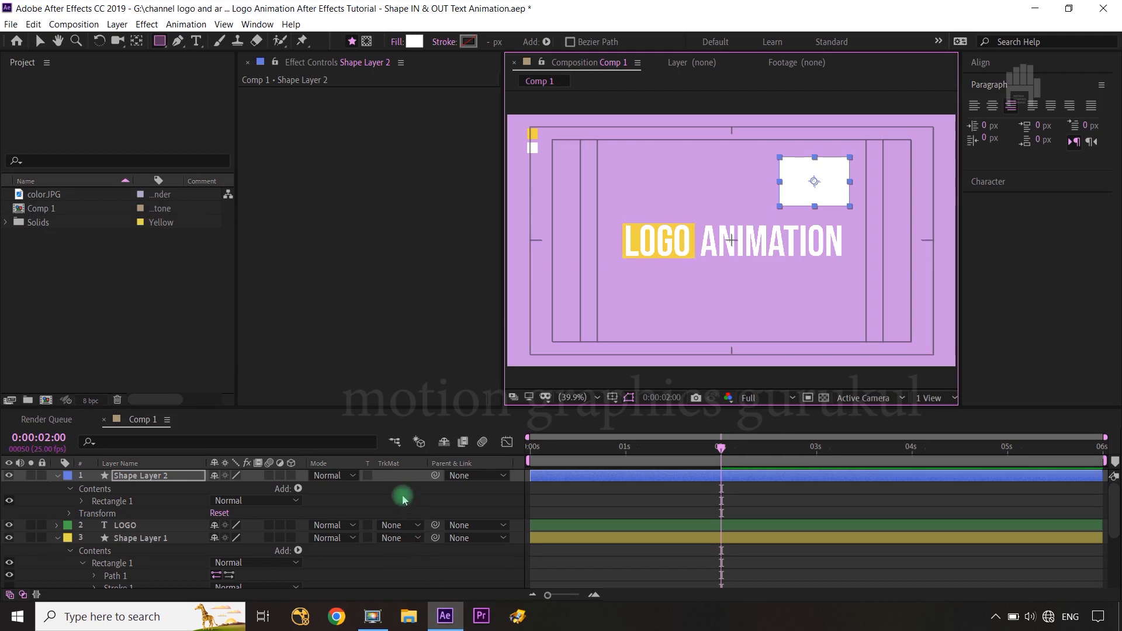
- Convert Rectangle Path 1 in Shape Layer 2 to a Bezier path, and delete that demonstration layer
click(138, 501)
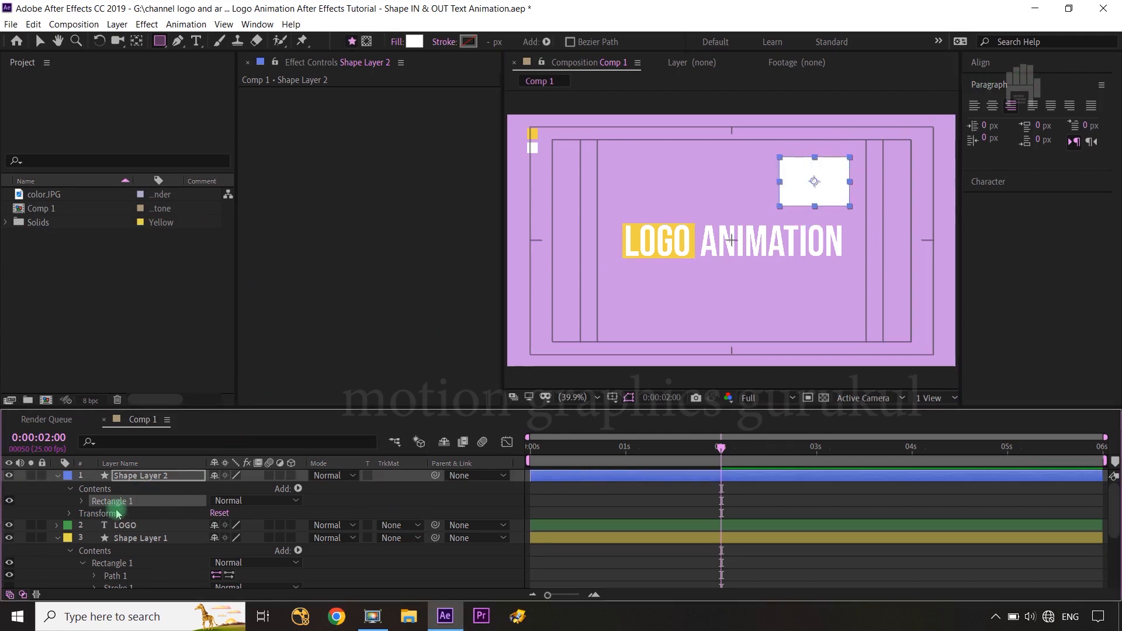
click(81, 501)
click(129, 517)
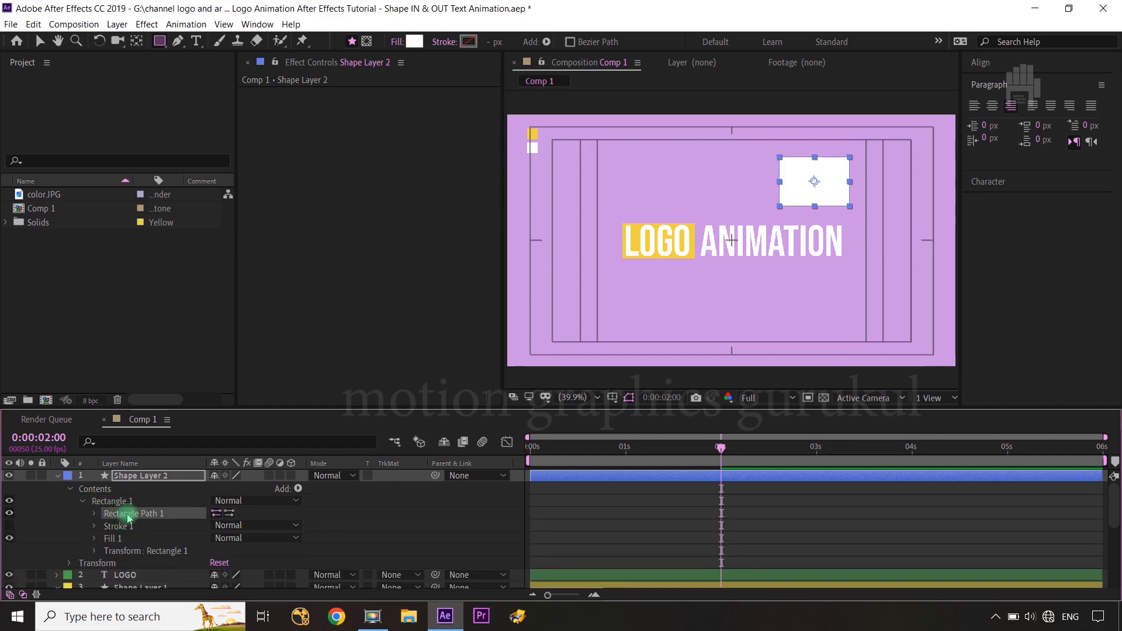
right_click(129, 516)
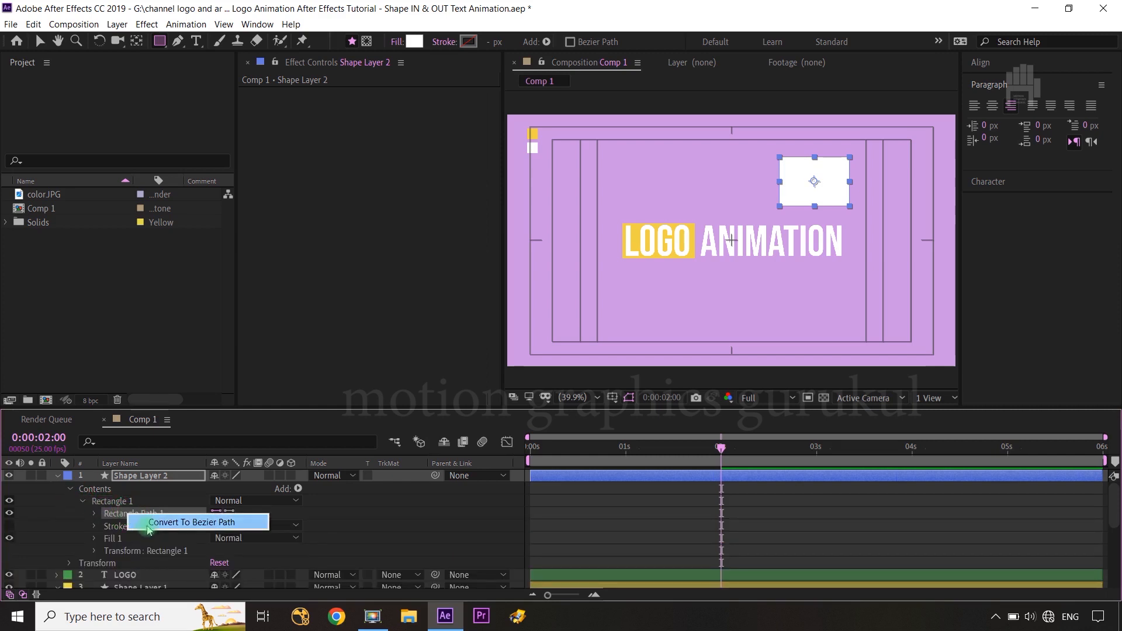
click(147, 525)
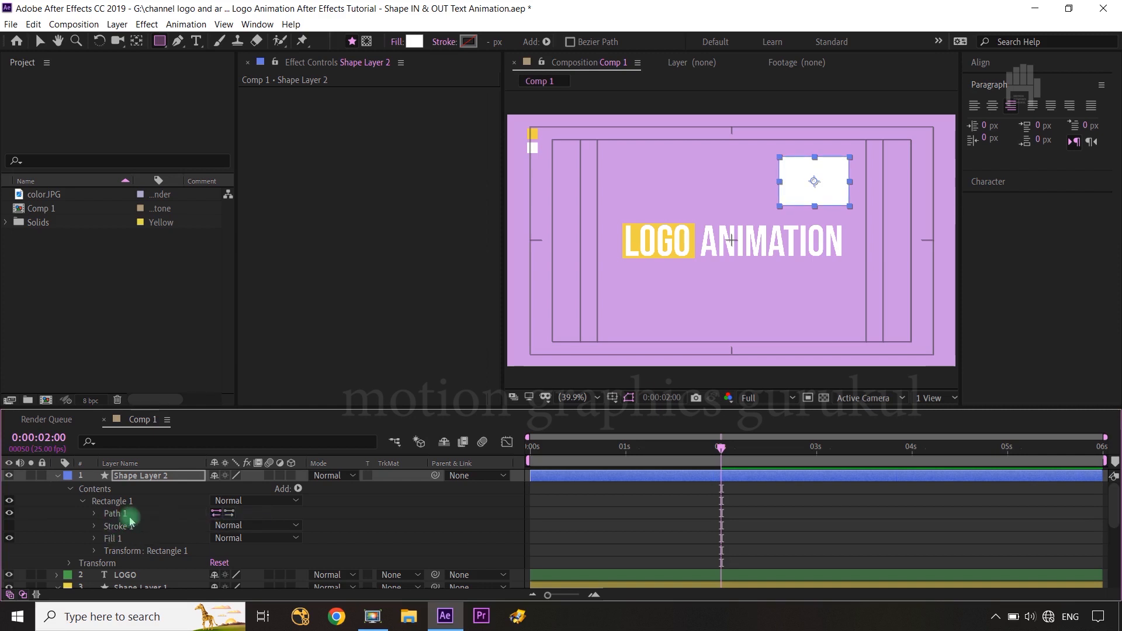
click(156, 476)
key(Delete)
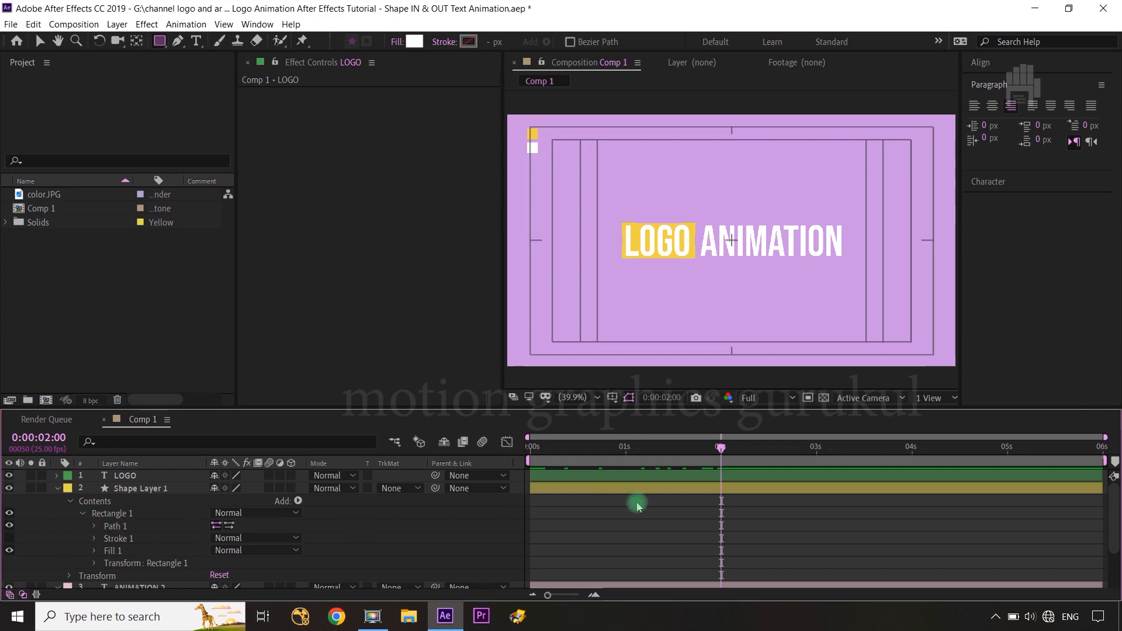
- Add a Path keyframe to Shape Layer 1's rectangle and place it at 0:00:03:00
click(94, 526)
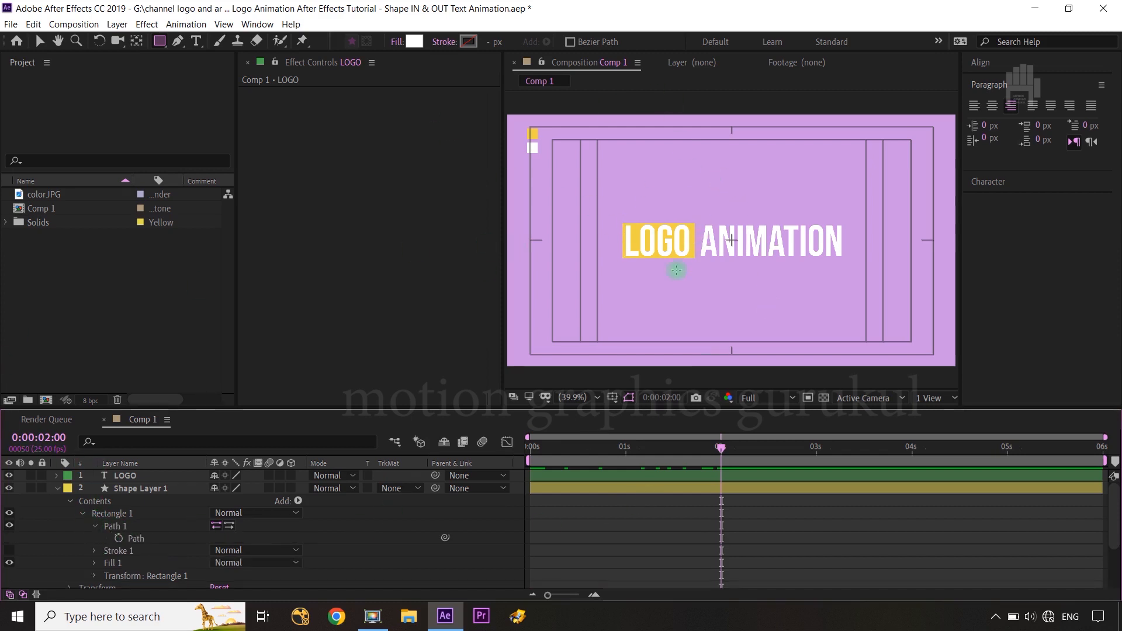
click(119, 538)
drag(721, 538, 818, 537)
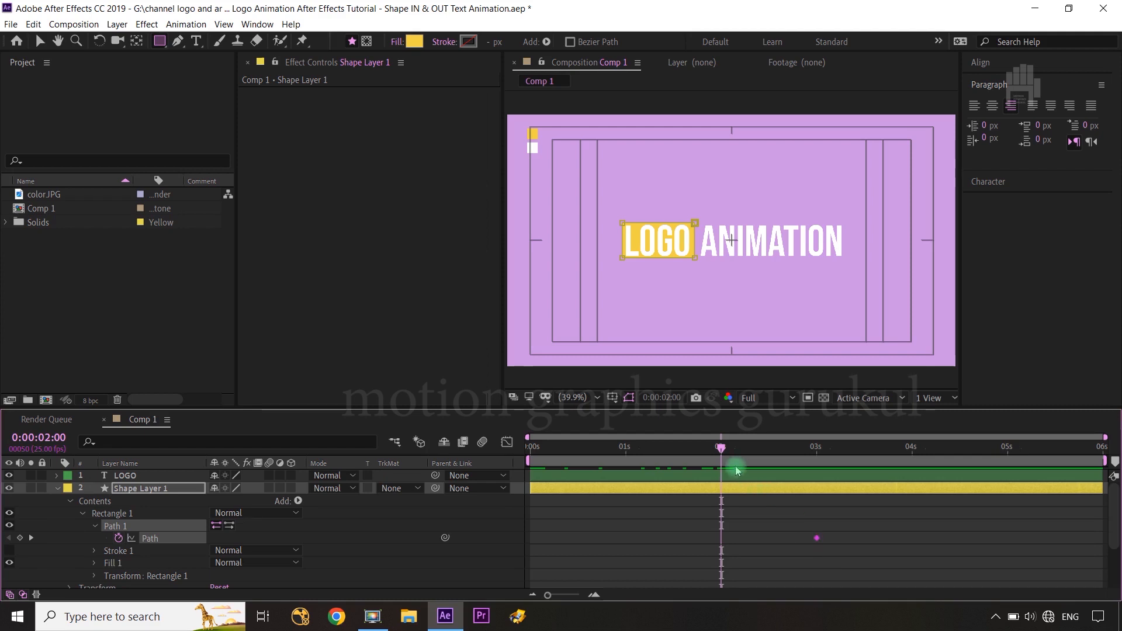
- At 0:00:00:00, move the yellow box's whole path beyond the end of ANIMATION, aligning its far edge with the outer safe-area line
drag(723, 452, 525, 461)
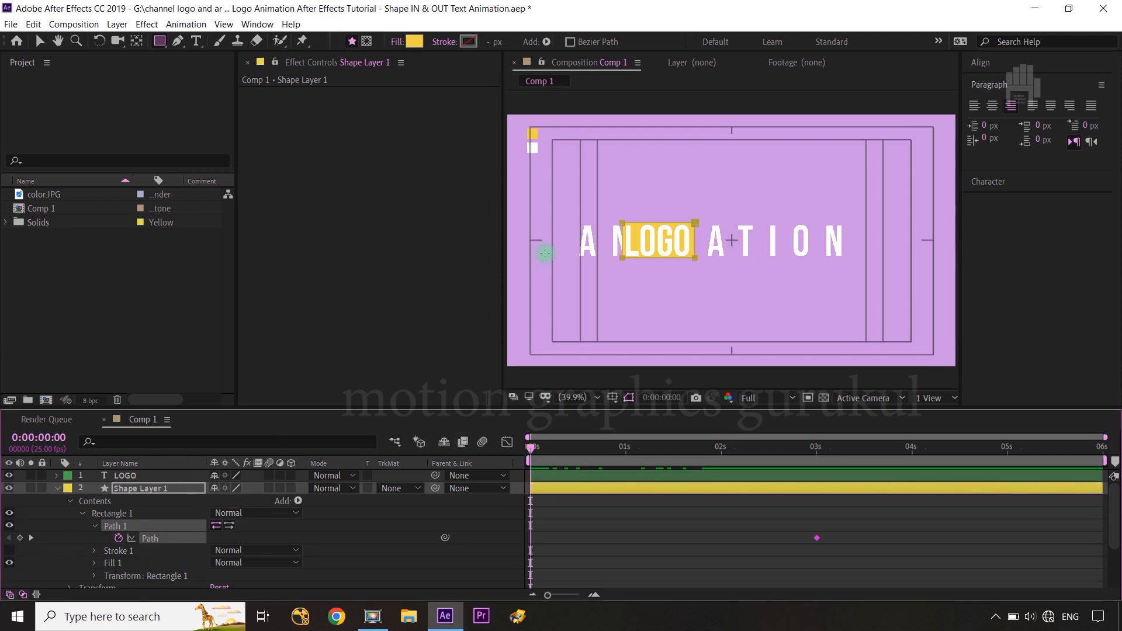
key(v)
drag(605, 200, 710, 287)
drag(695, 223, 883, 224)
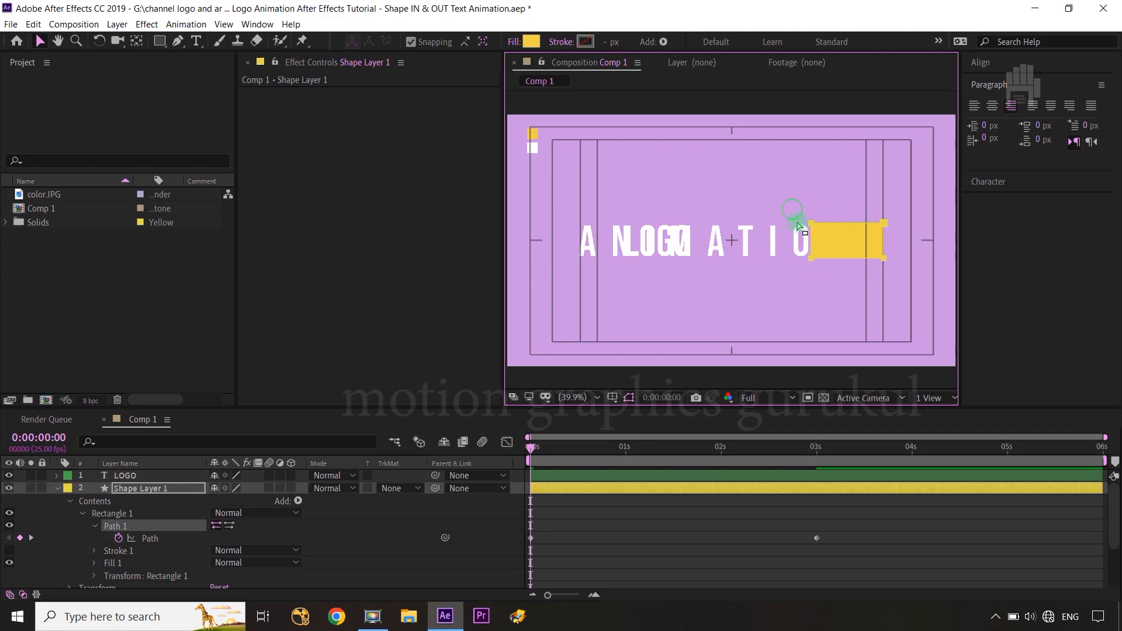
- Shrink the yellow box to a small rectangle between the two safe-area lines by moving its path points inward
click(814, 260)
drag(813, 262, 862, 261)
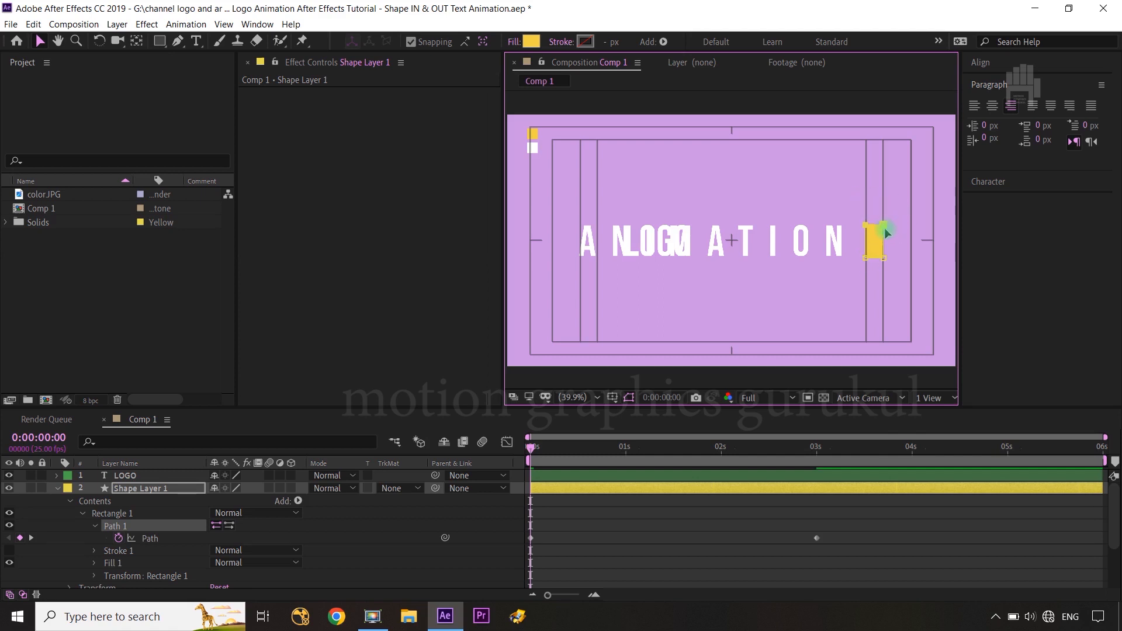
mouse_move(885, 230)
mouse_down()
mouse_move(867, 271)
mouse_move(846, 279)
mouse_up()
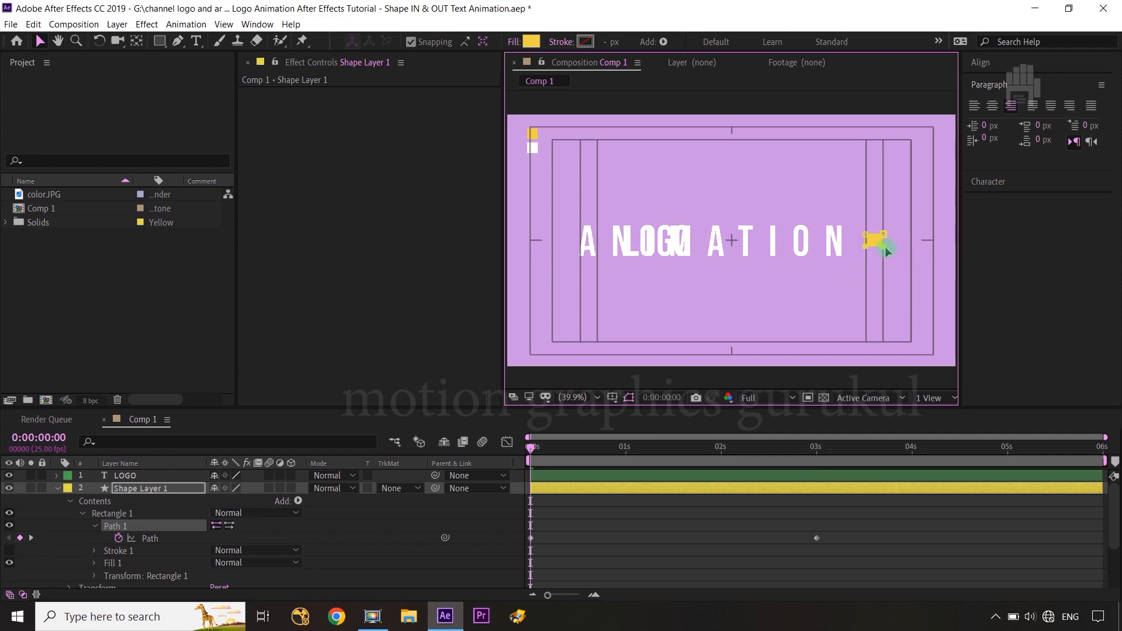
drag(881, 257, 880, 257)
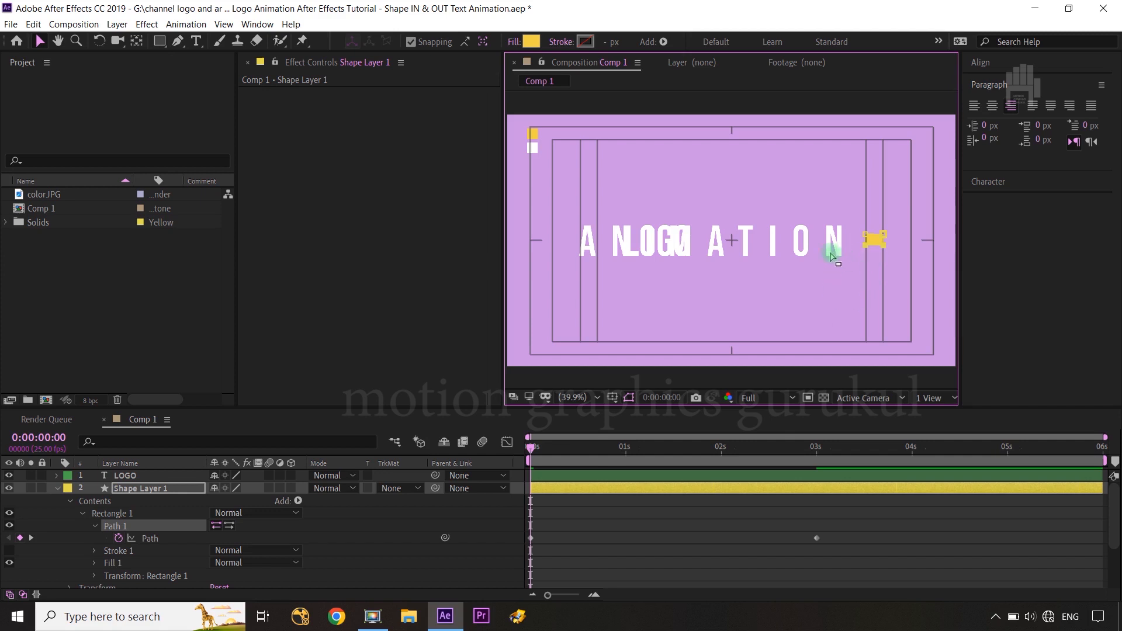
- Show the rulers and place a horizontal guide through the composition's vertical centre mark
key(ctrl+r)
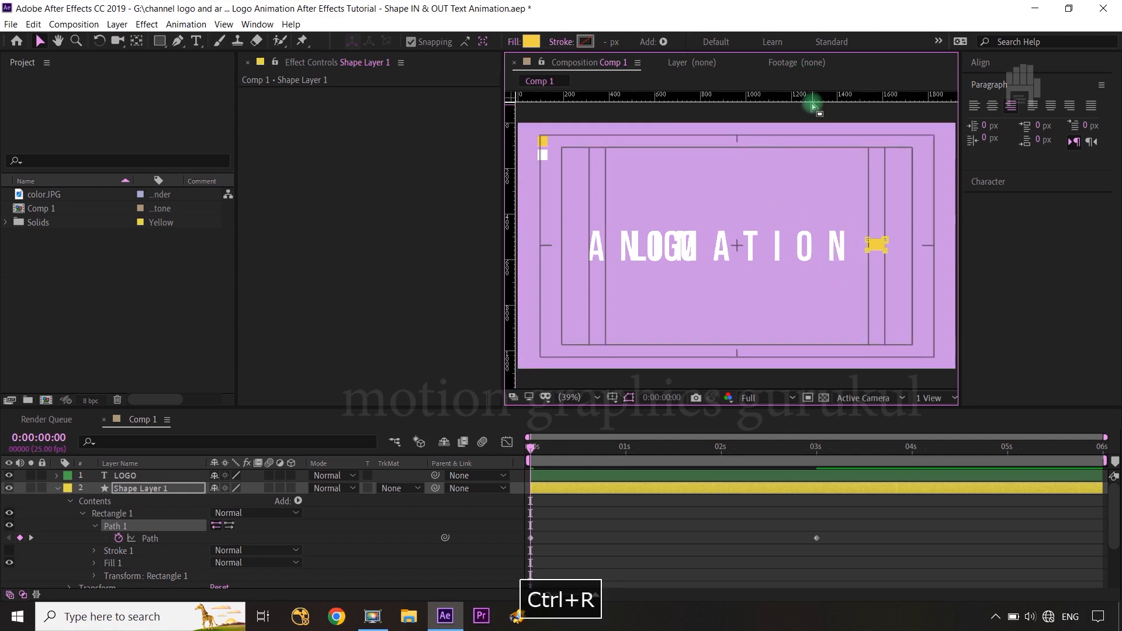
drag(809, 100, 837, 245)
scroll(935, 289, up, 3)
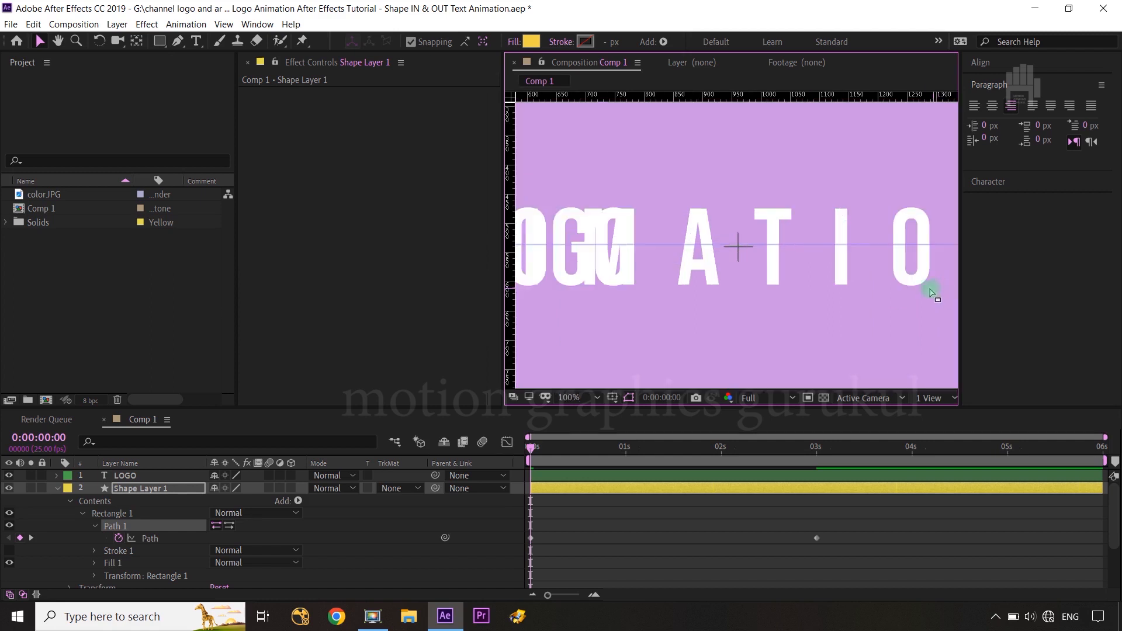
key(space)
drag(927, 290, 478, 291)
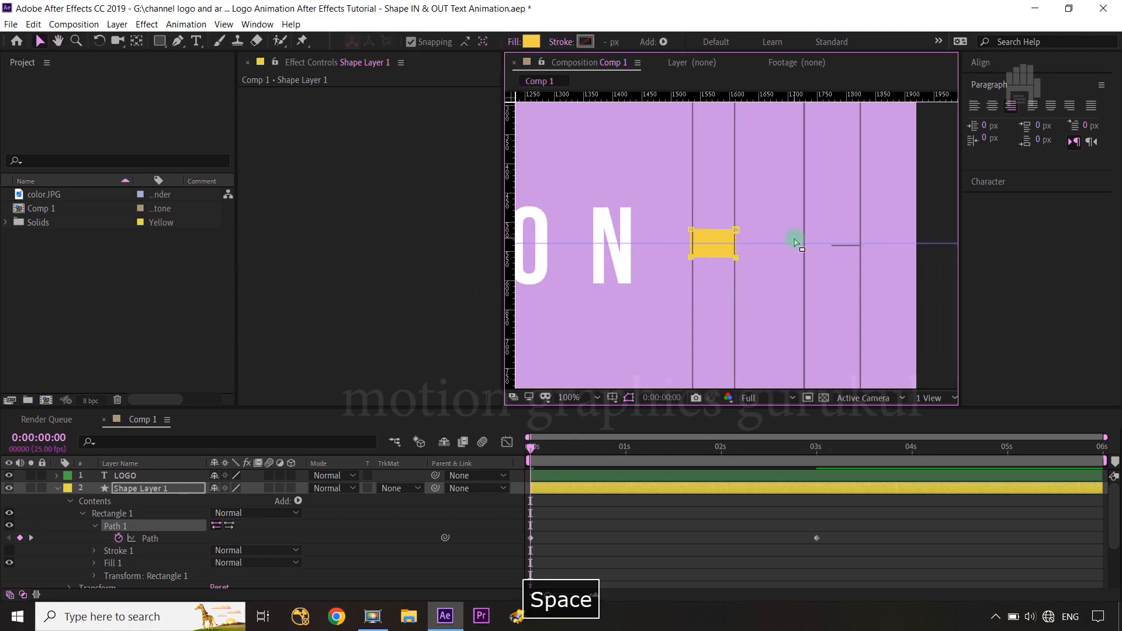
drag(790, 243, 785, 245)
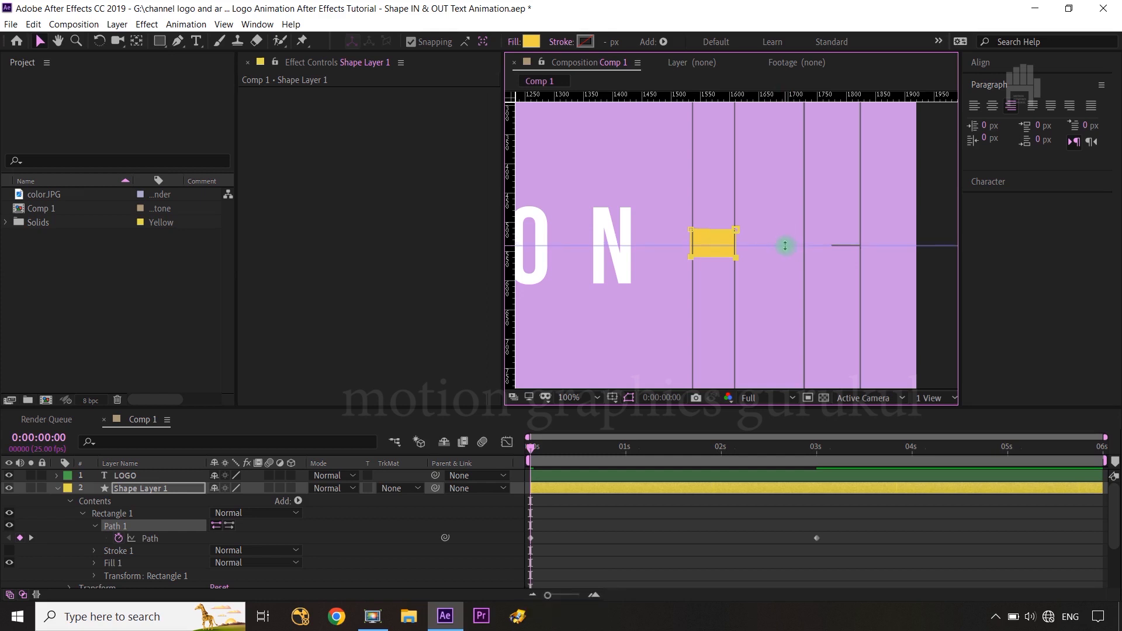
- Nudge the yellow box's upper two path points so its height is even around the centre guide
drag(678, 217, 725, 238)
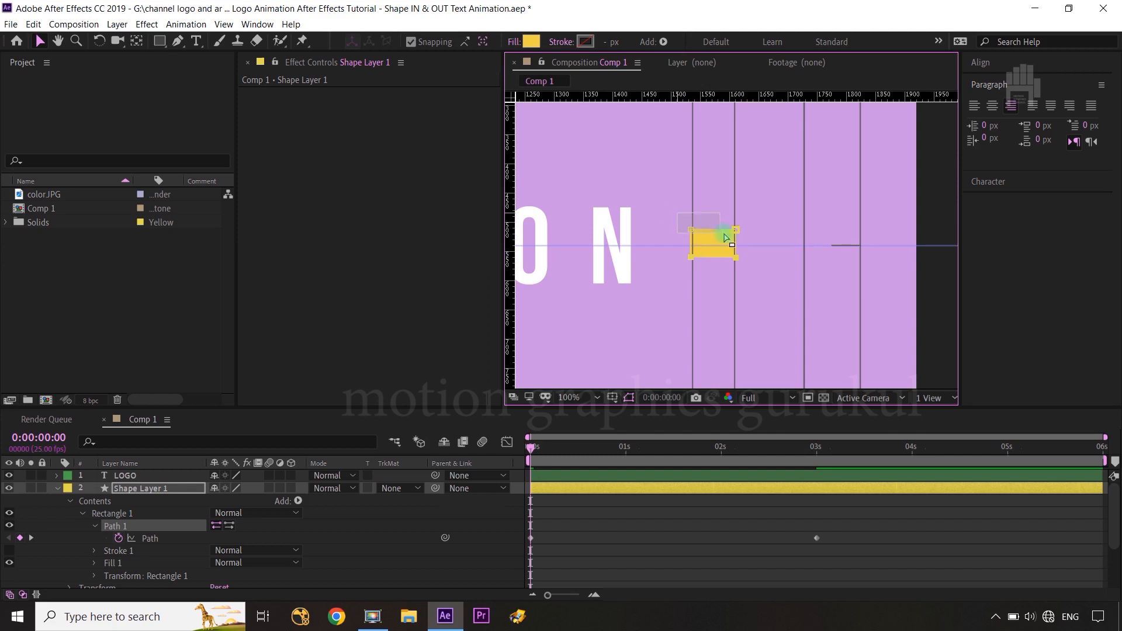
key(Down)
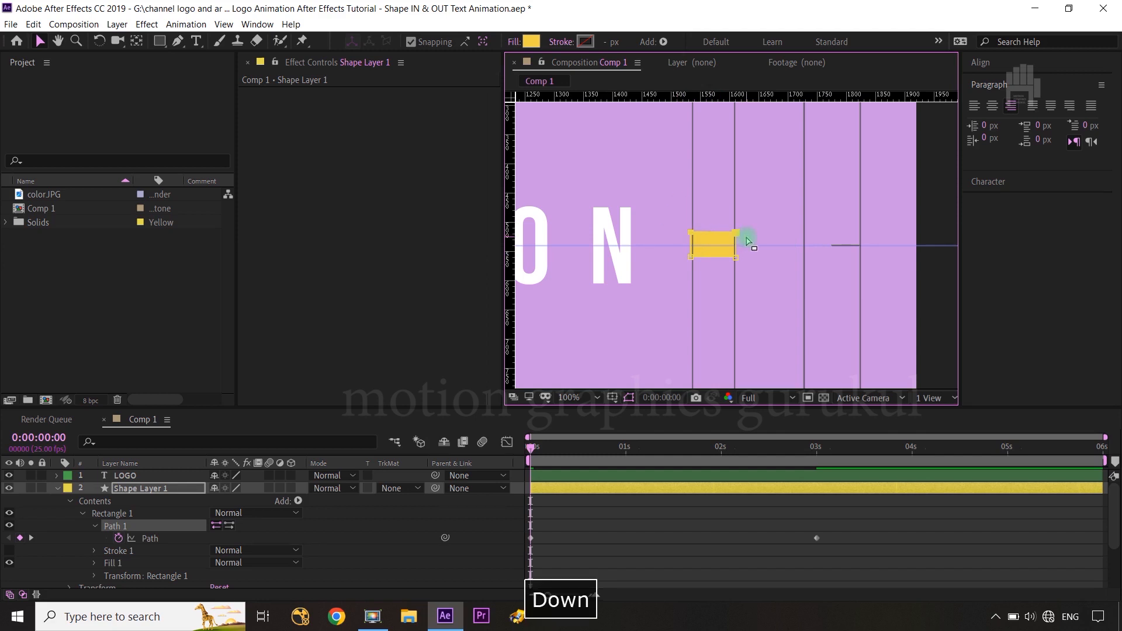
key(Up)
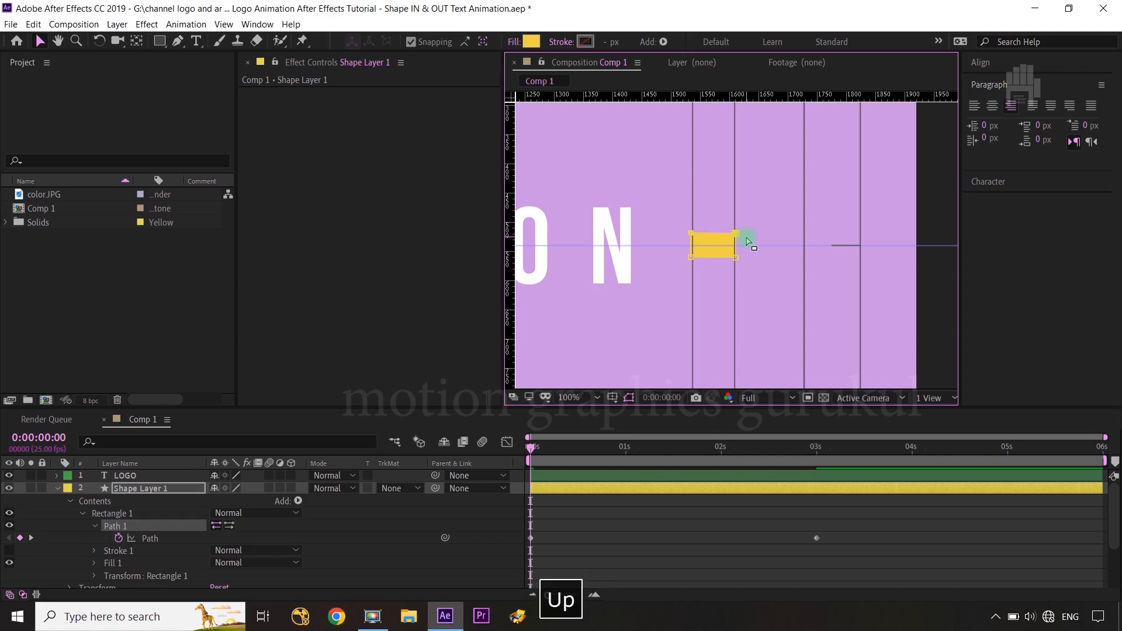
click(511, 518)
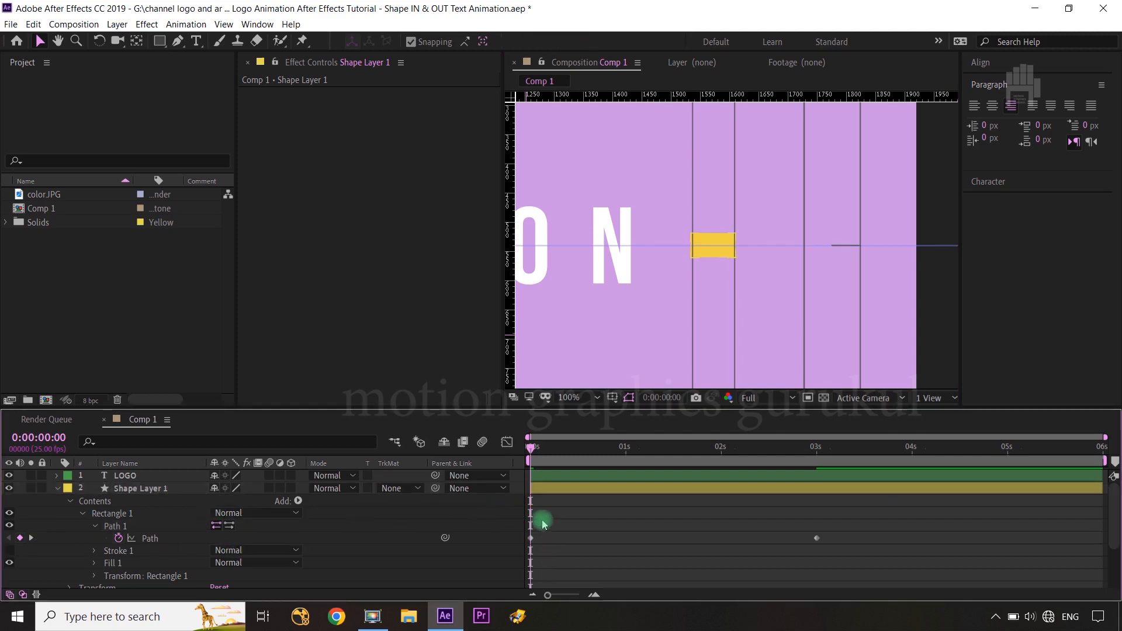
- Add a Path keyframe at 0:00:02:00 and give it the small-box shape copied from the 0:00:00:00 keyframe
drag(532, 448, 641, 448)
click(723, 463)
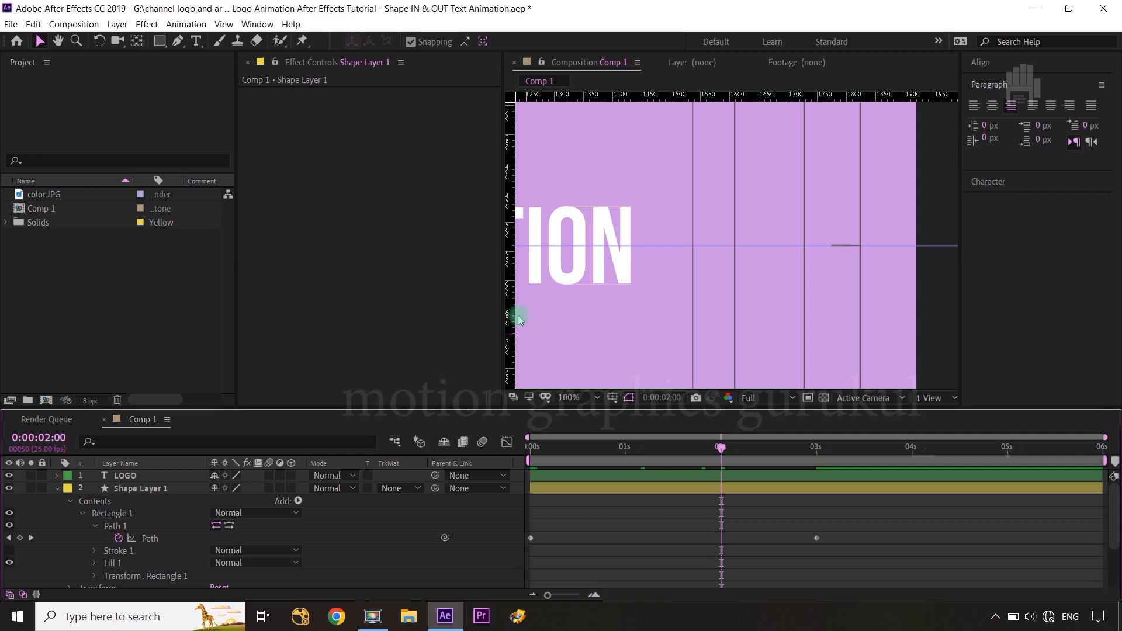
click(20, 538)
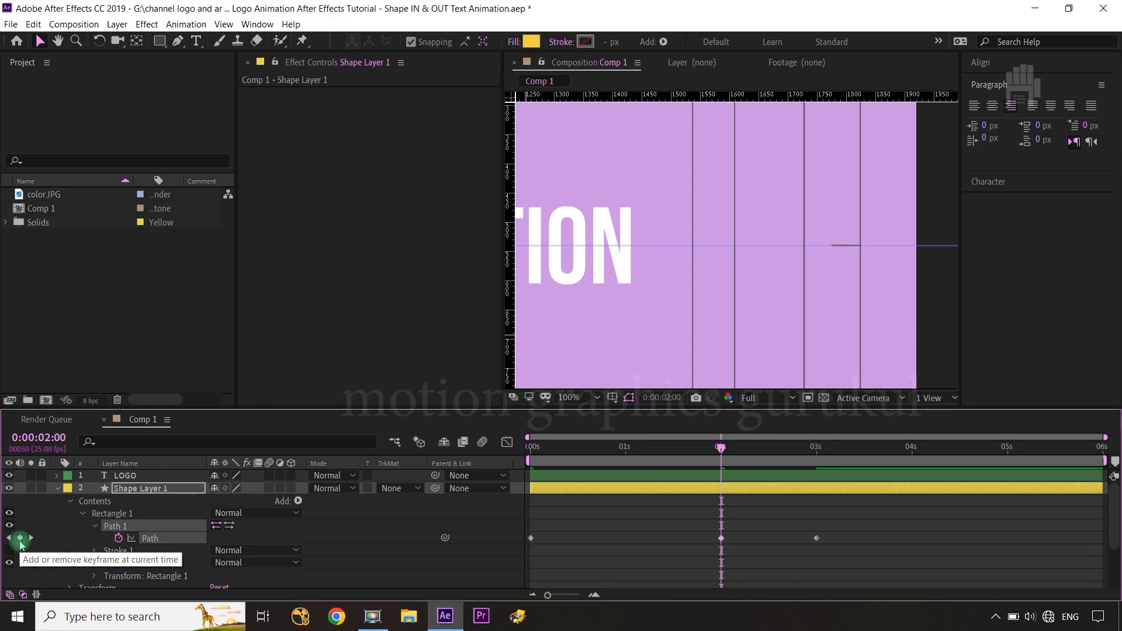
click(532, 537)
key(ctrl+c)
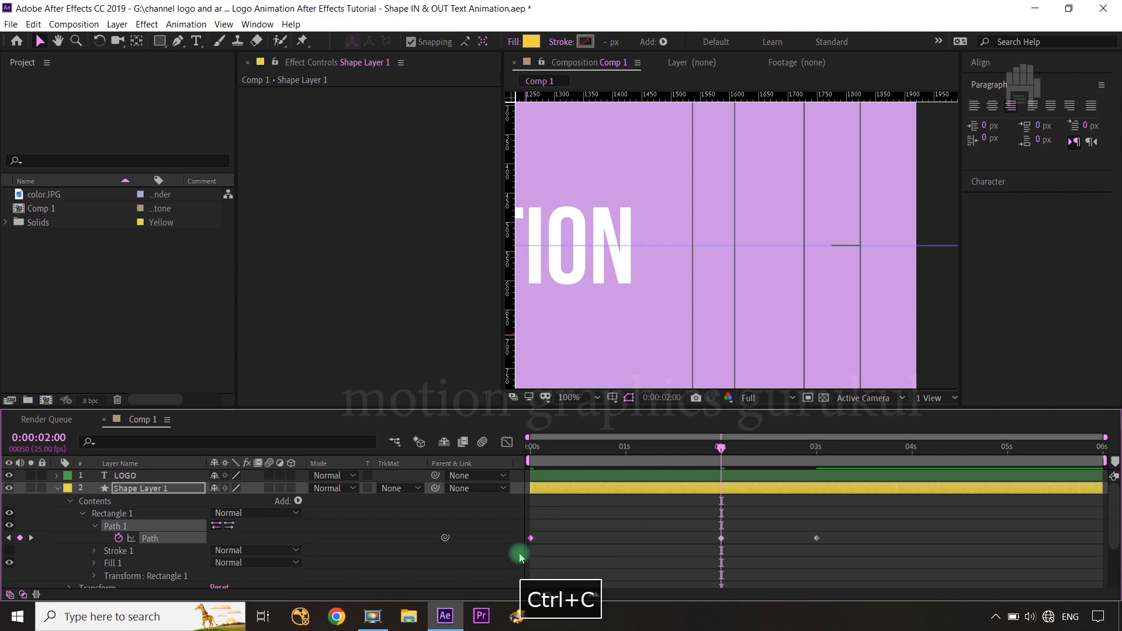
key(ctrl+v)
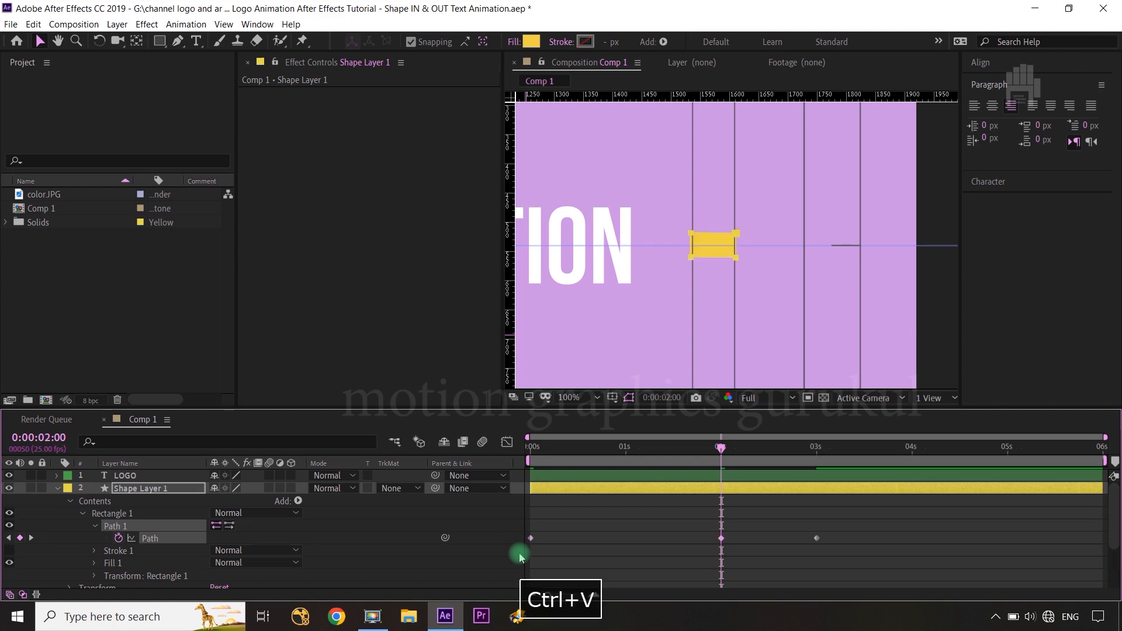
- Collapse Shape Layer 1's properties, fit the whole composition in the viewer and hide the rulers
click(57, 490)
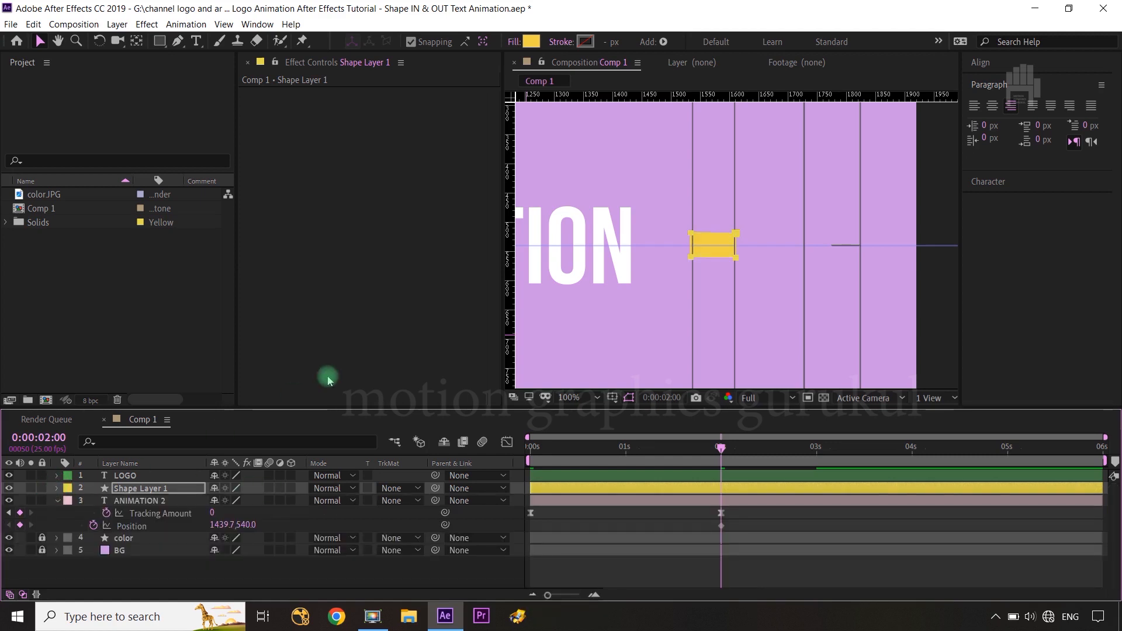
key(shift+slash)
key(ctrl+r)
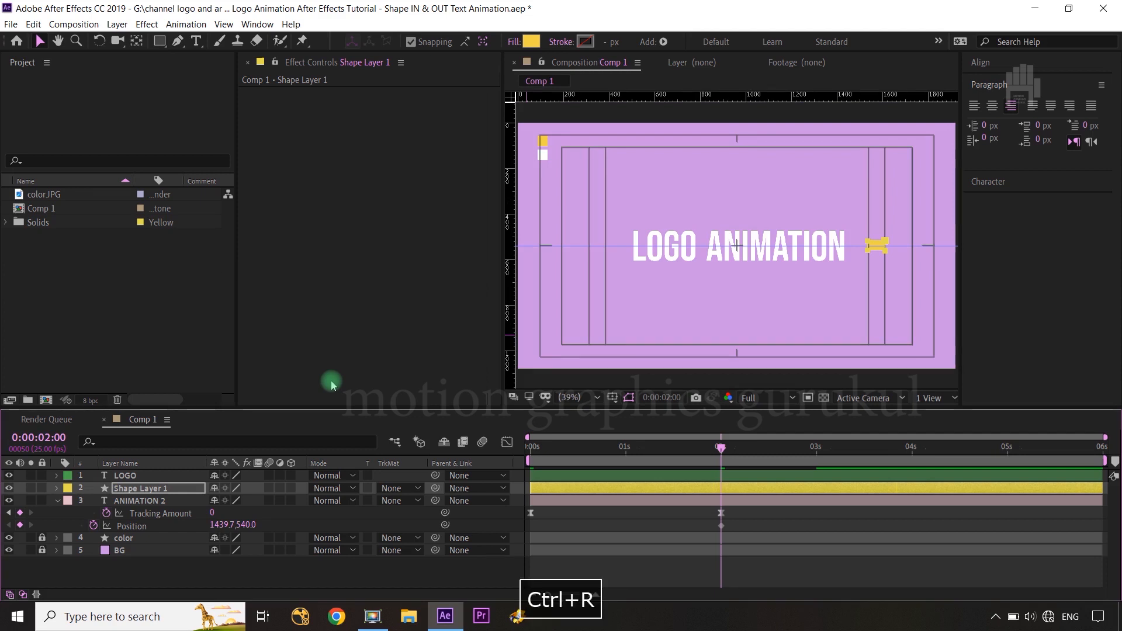
- Stretch the yellow box's path at 0:00:02:00 into a thin bar running just past both ends of ANIMATION
click(637, 241)
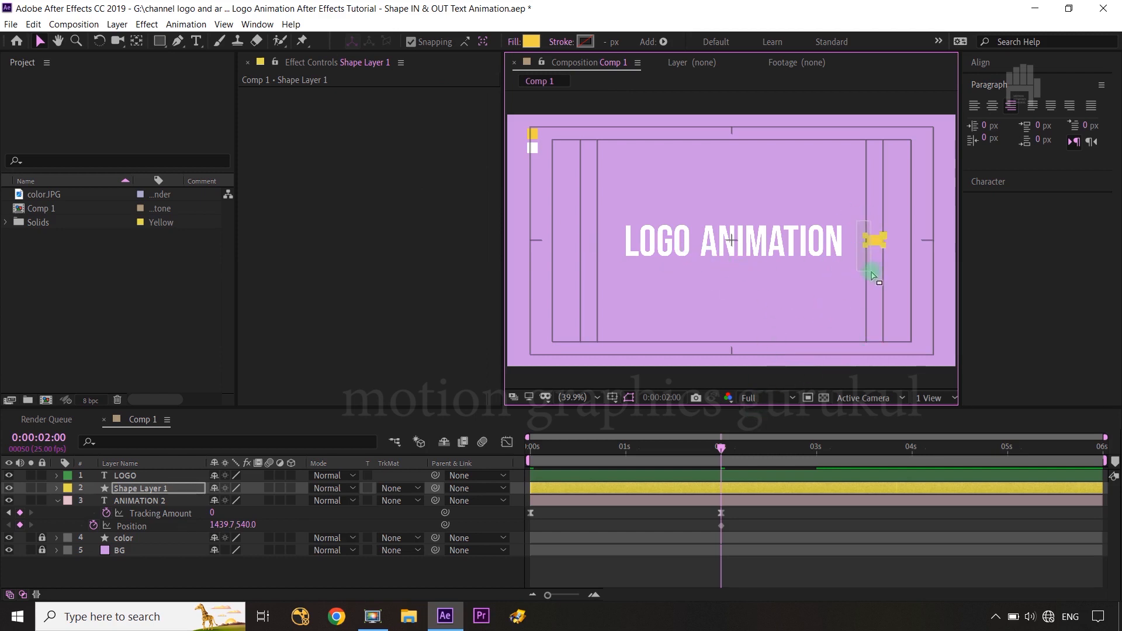
drag(863, 239, 692, 242)
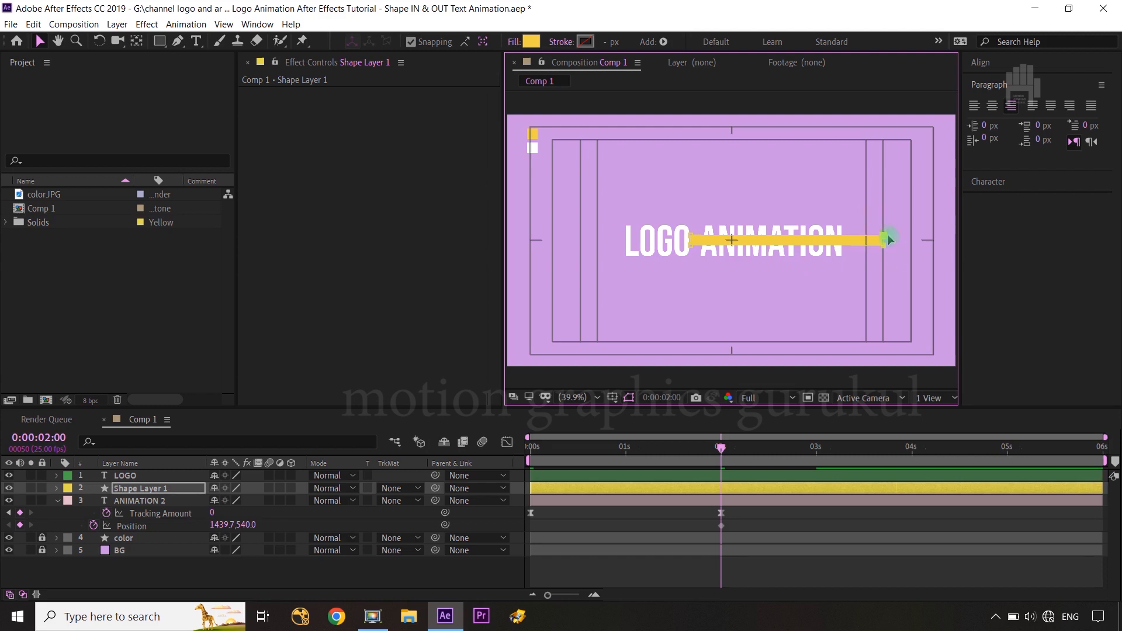
drag(889, 240, 878, 239)
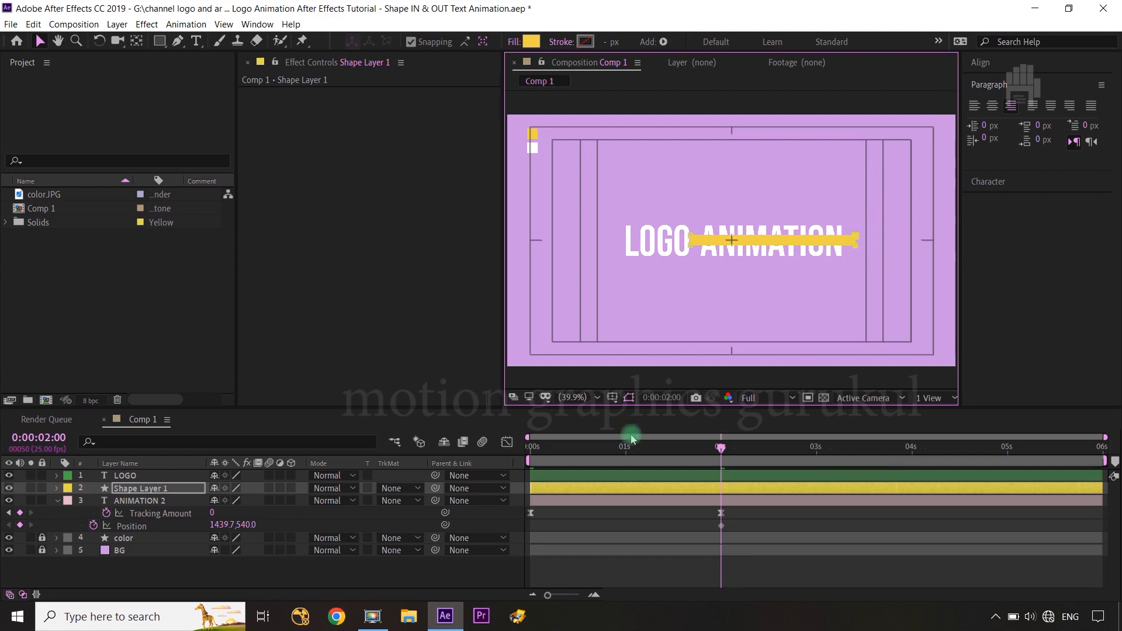
click(494, 564)
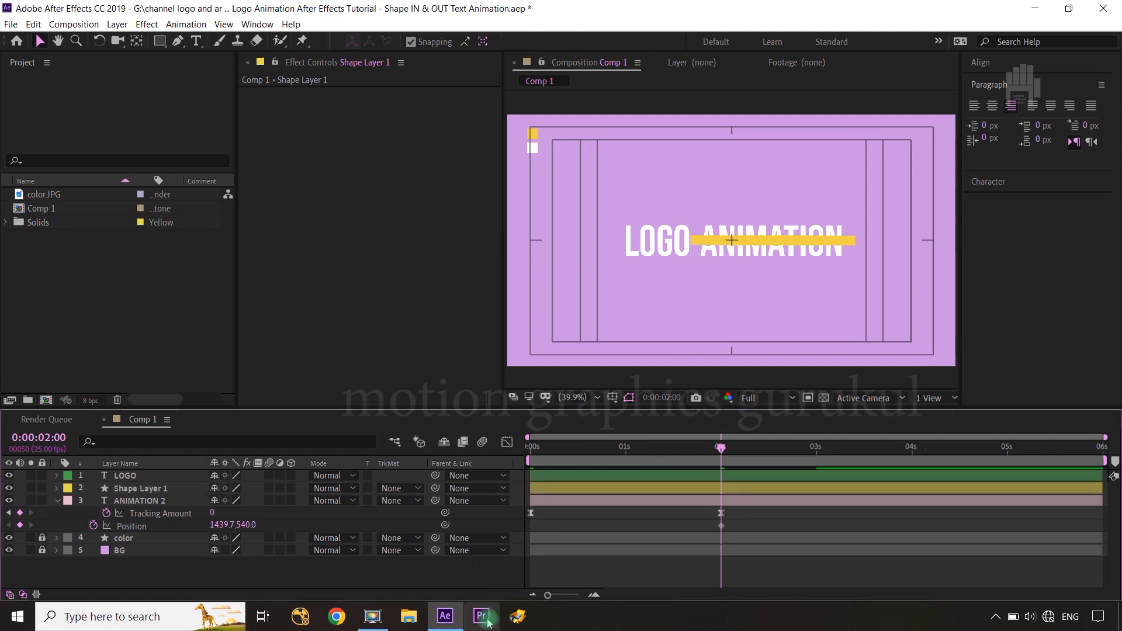
- Reveal Shape Layer 1's keyframed Path property and apply Easy Ease to its keyframes at 0:00:00:00 and 0:00:02:00
click(140, 488)
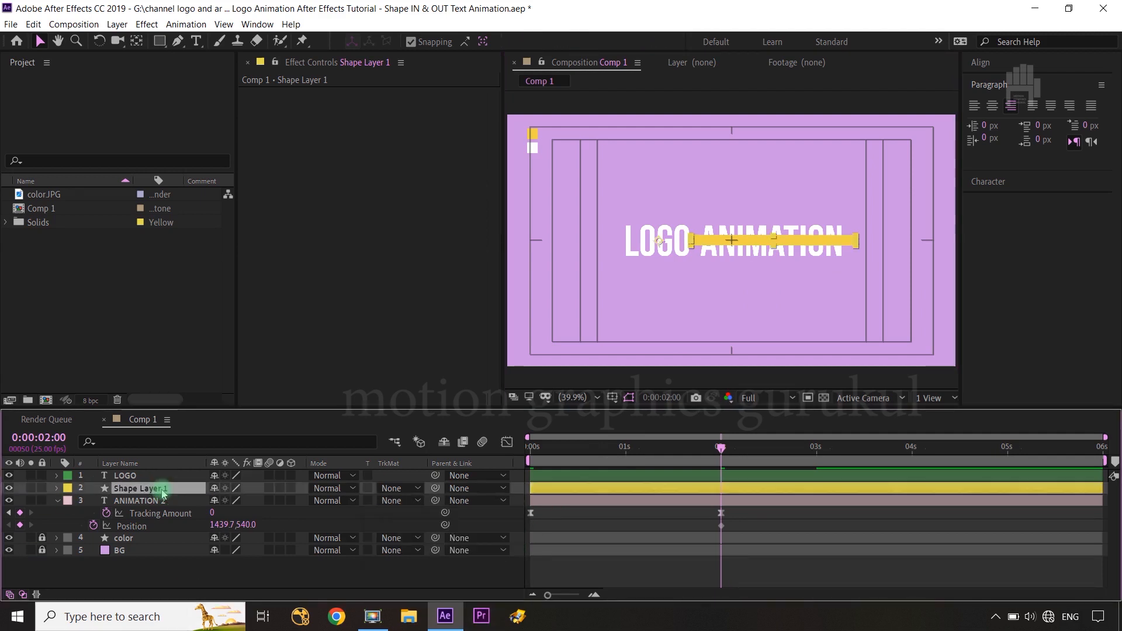
key(u)
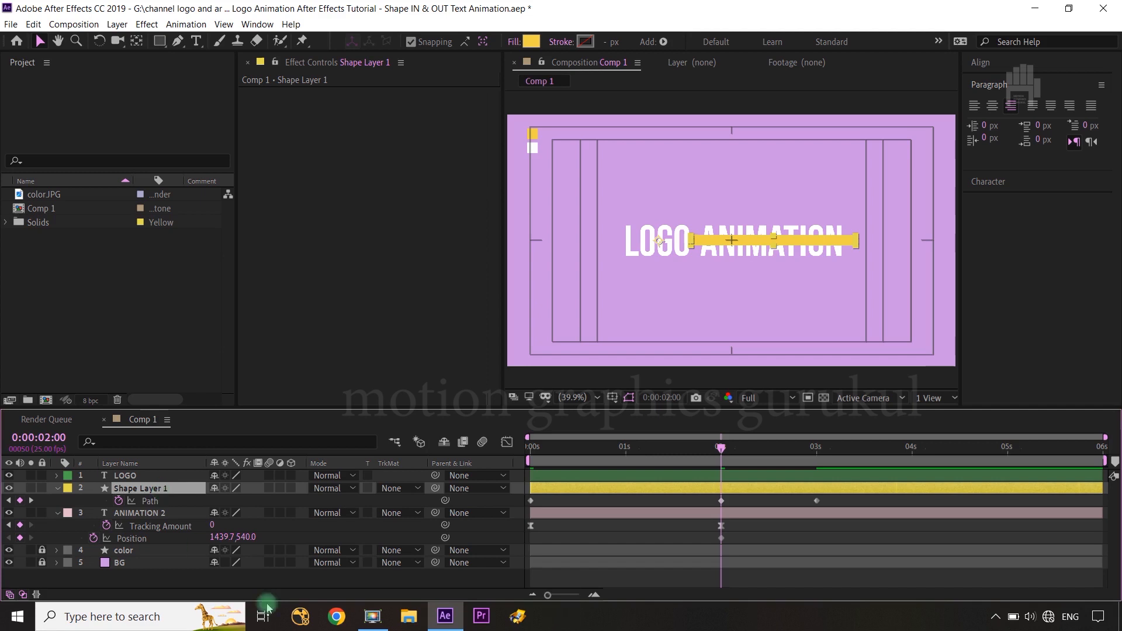
drag(746, 495, 526, 510)
key(F9)
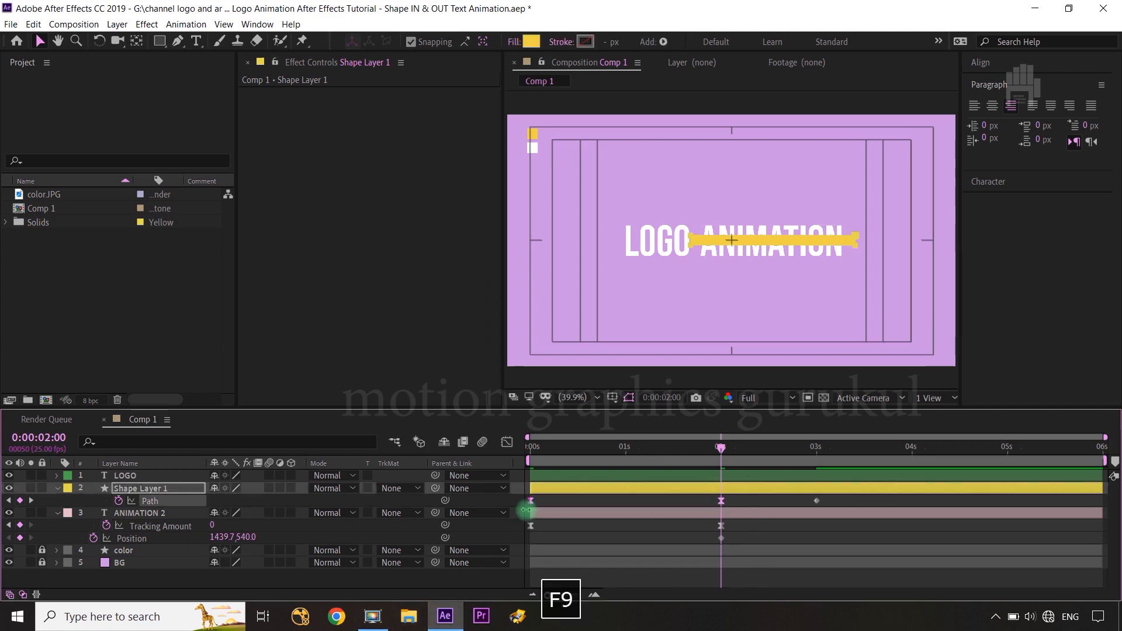
- Shape the Path speed graph for a fast start and a long slowdown into 0:00:02:00, and preview the motion
click(507, 443)
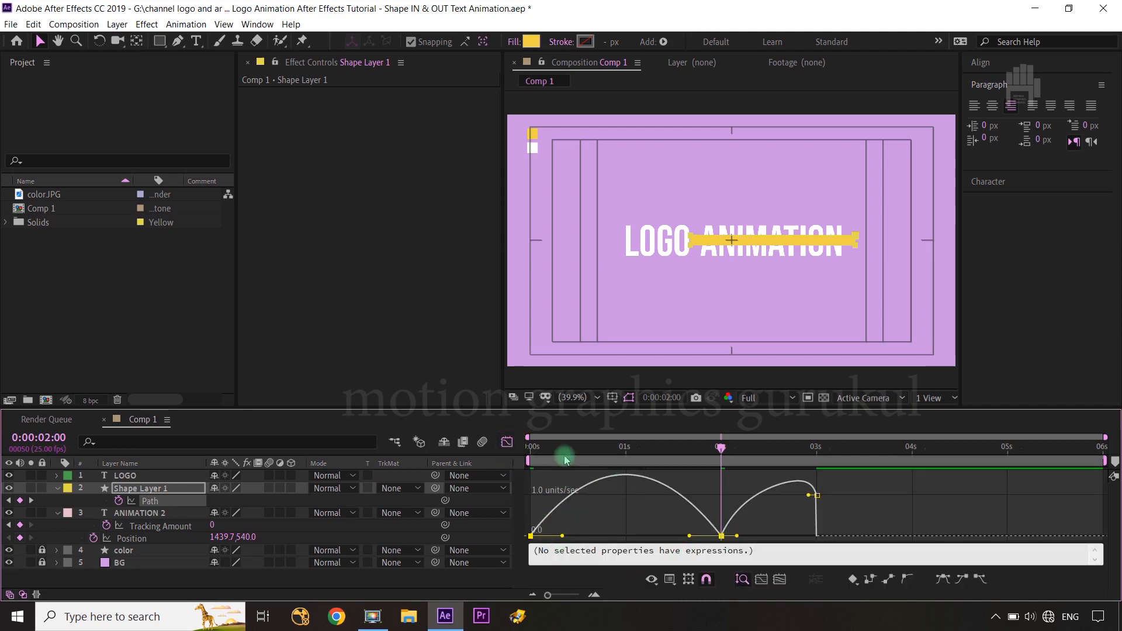
click(507, 442)
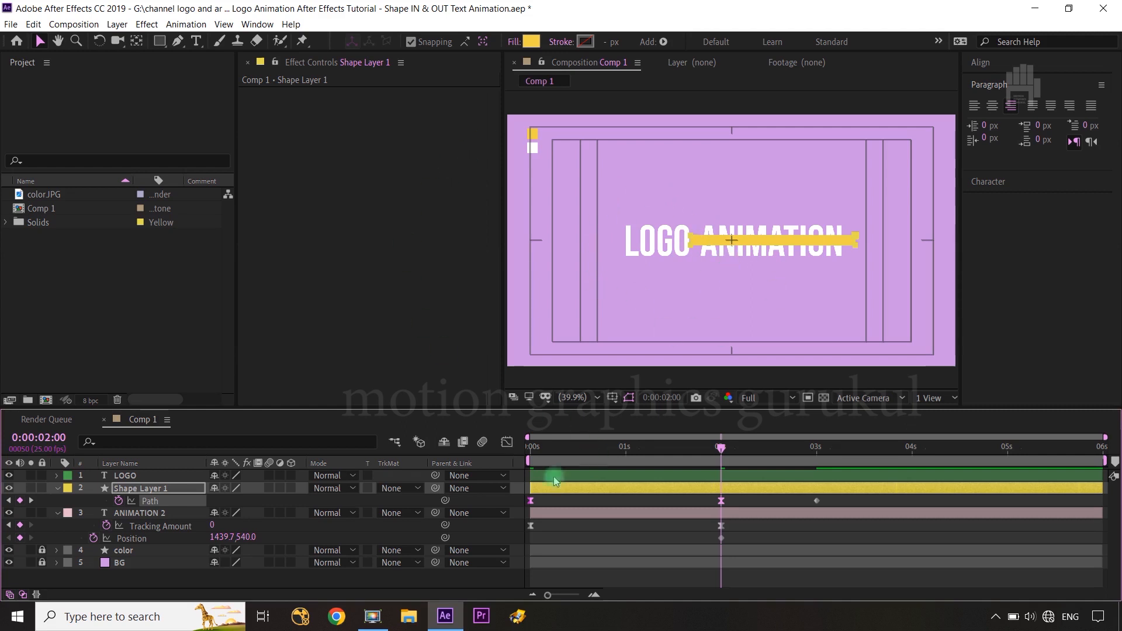
click(504, 443)
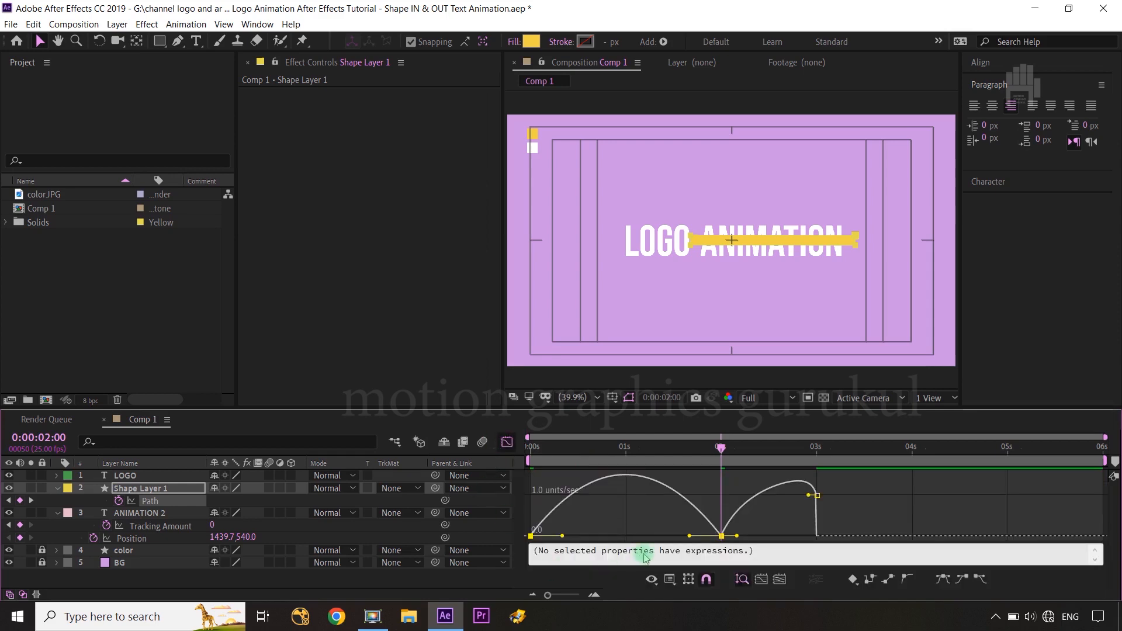
drag(674, 538, 625, 535)
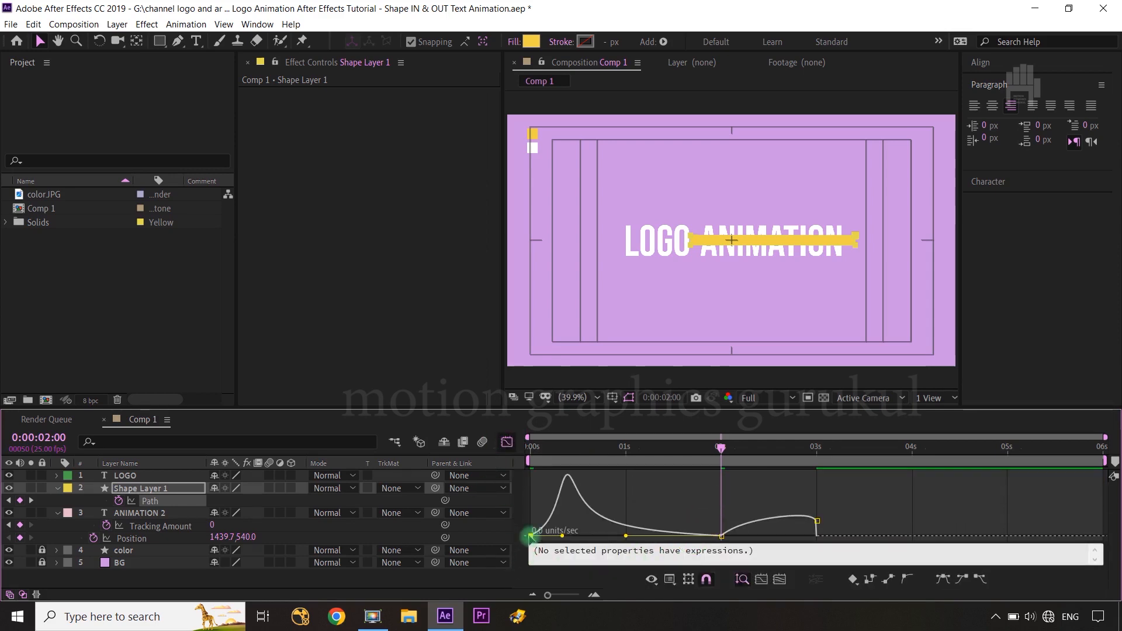
mouse_move(531, 536)
mouse_down()
mouse_move(529, 514)
mouse_move(557, 513)
mouse_move(533, 516)
mouse_up()
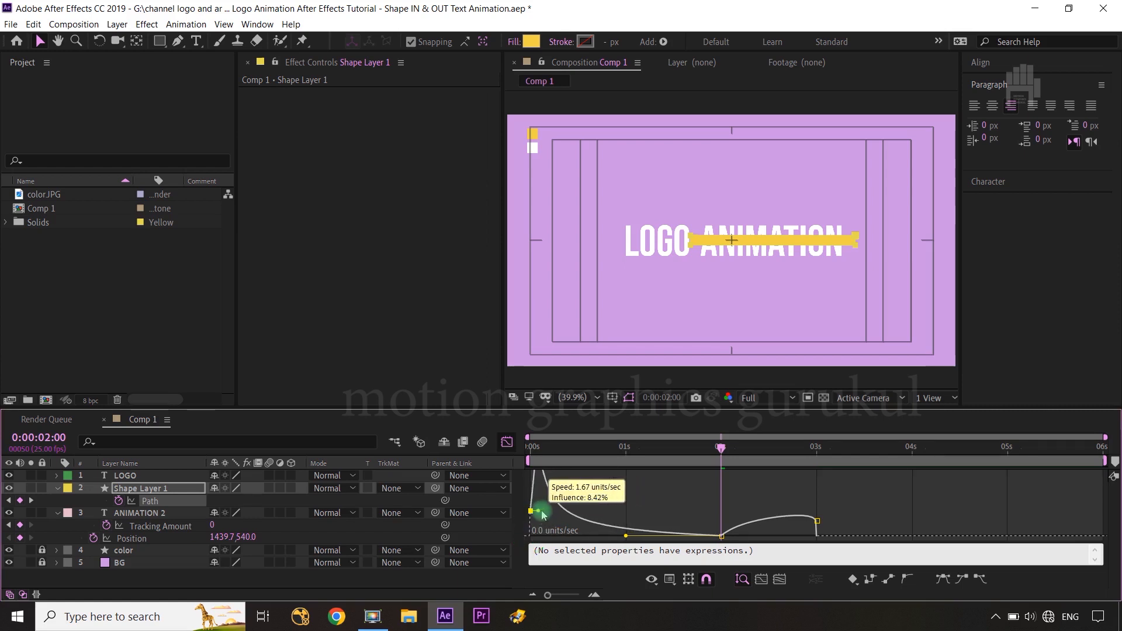
click(507, 443)
click(490, 580)
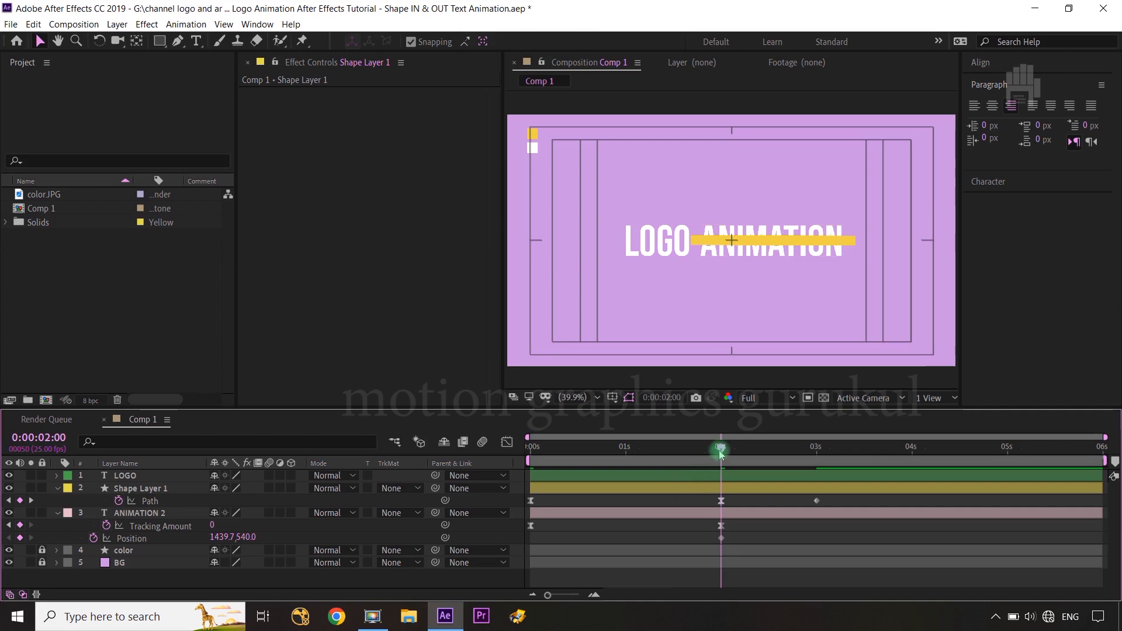
mouse_move(720, 449)
mouse_down()
mouse_move(565, 450)
mouse_move(532, 465)
mouse_move(723, 479)
mouse_up()
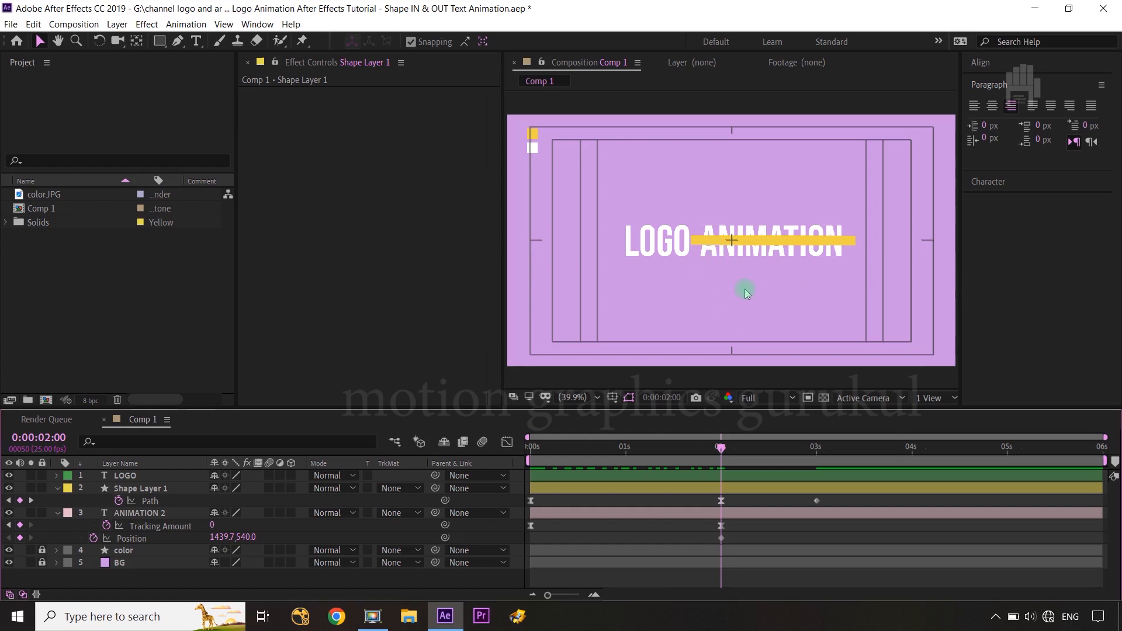
- Hide the LOGO layer and centre ANIMATION 2 at 0:00:02:00 by setting its Position to 1263.7, 540.0
click(167, 514)
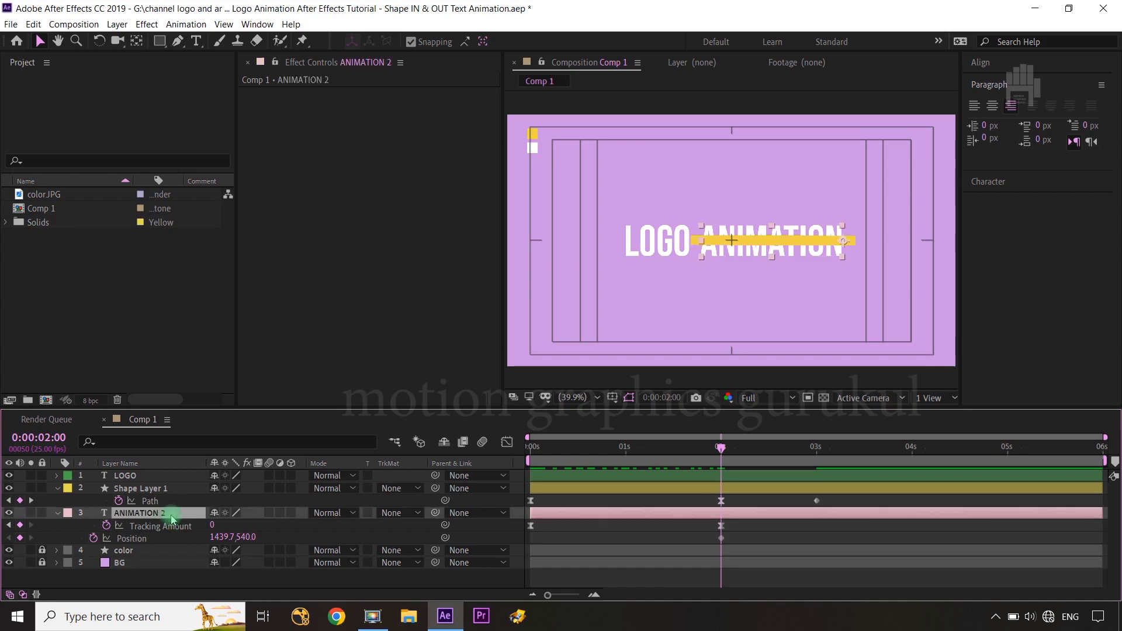
click(144, 541)
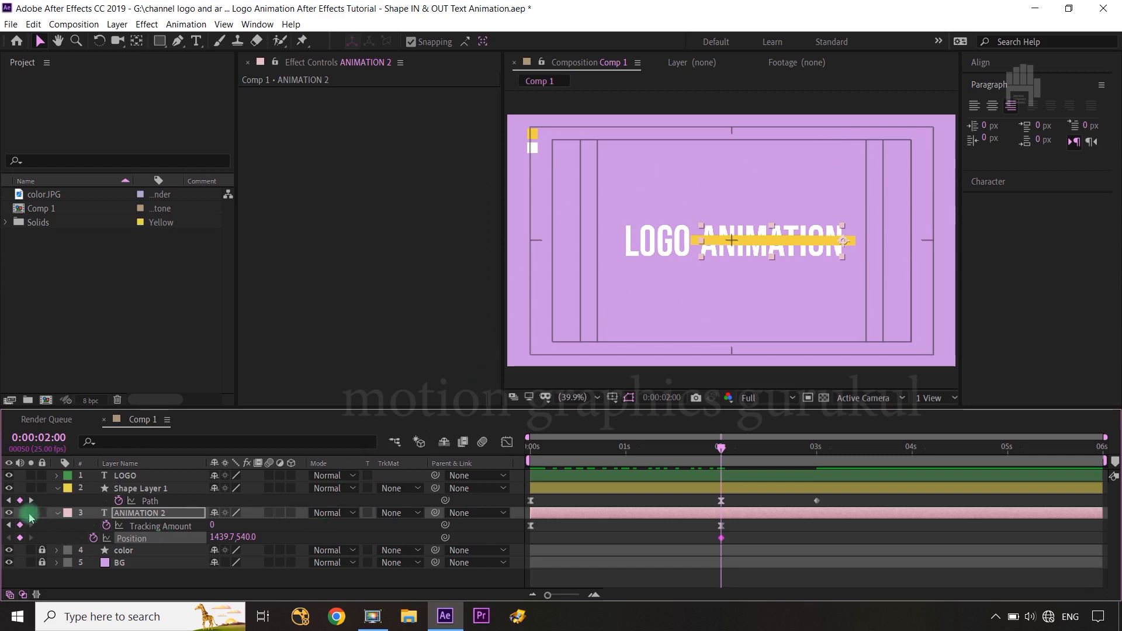
click(9, 476)
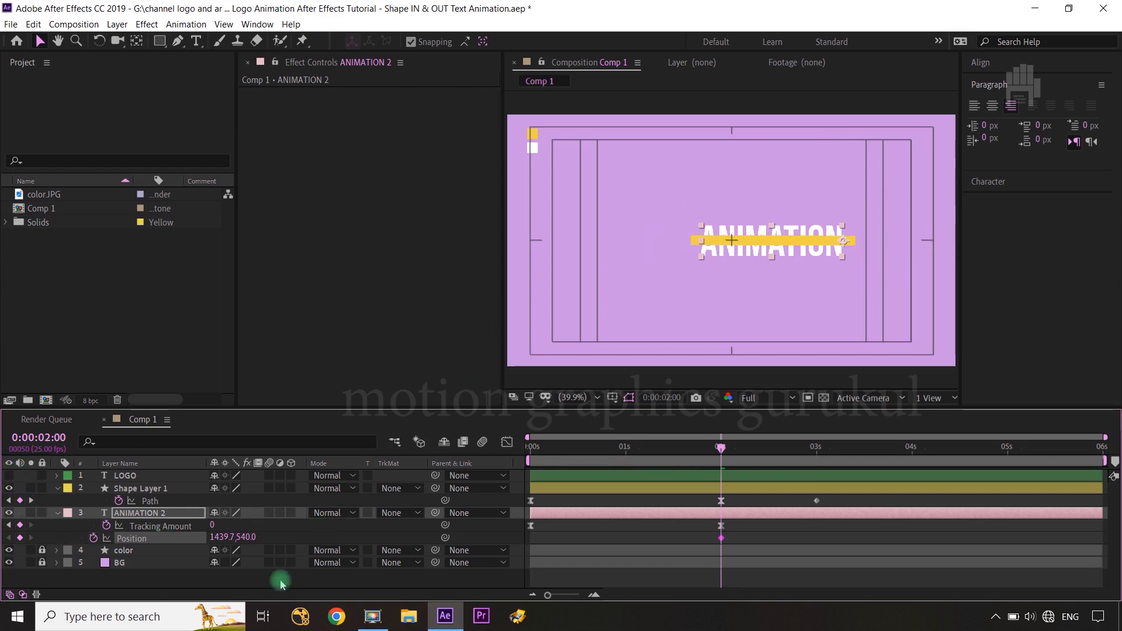
drag(216, 538, 82, 534)
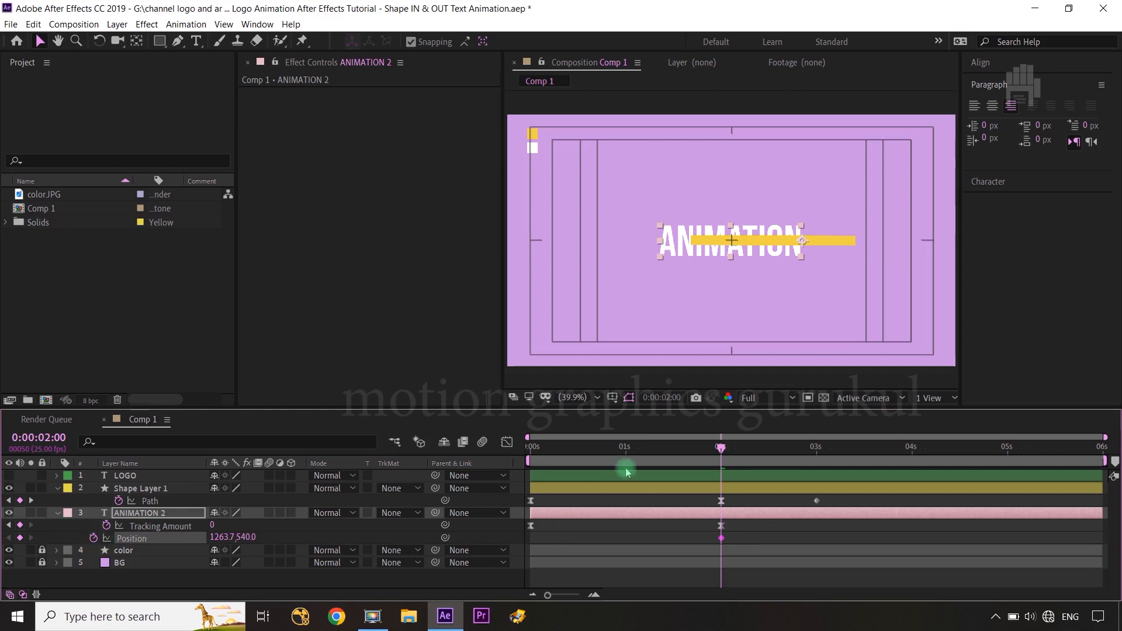
- Shift the yellow bar's path points at 0:00:02:00 so the bar is centred across the moved ANIMATION text
click(150, 501)
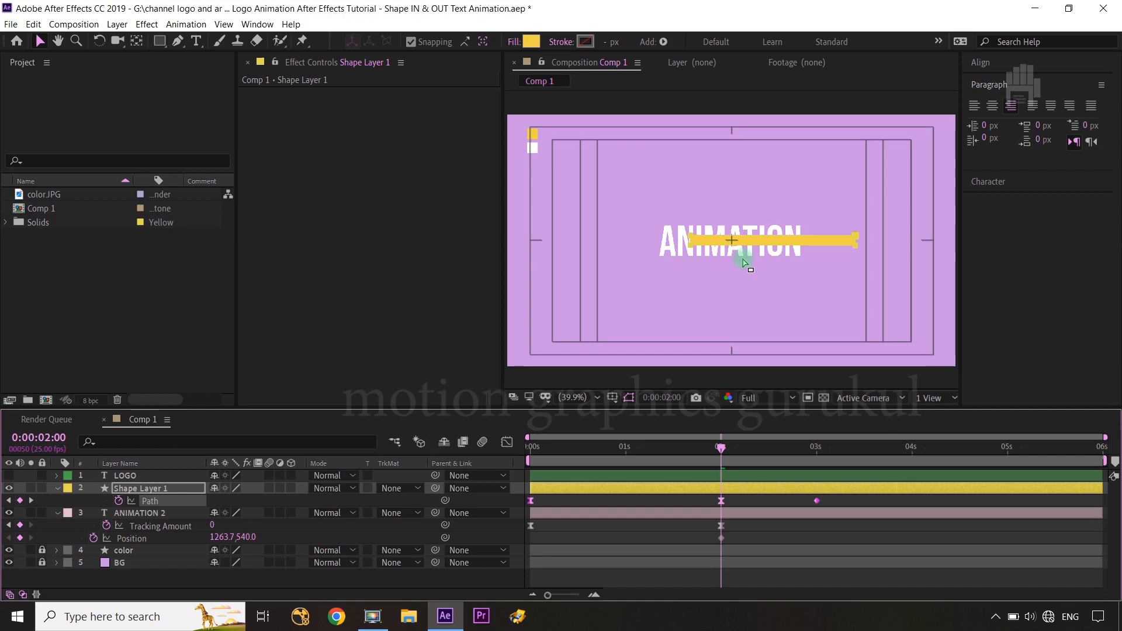
drag(679, 224, 822, 240)
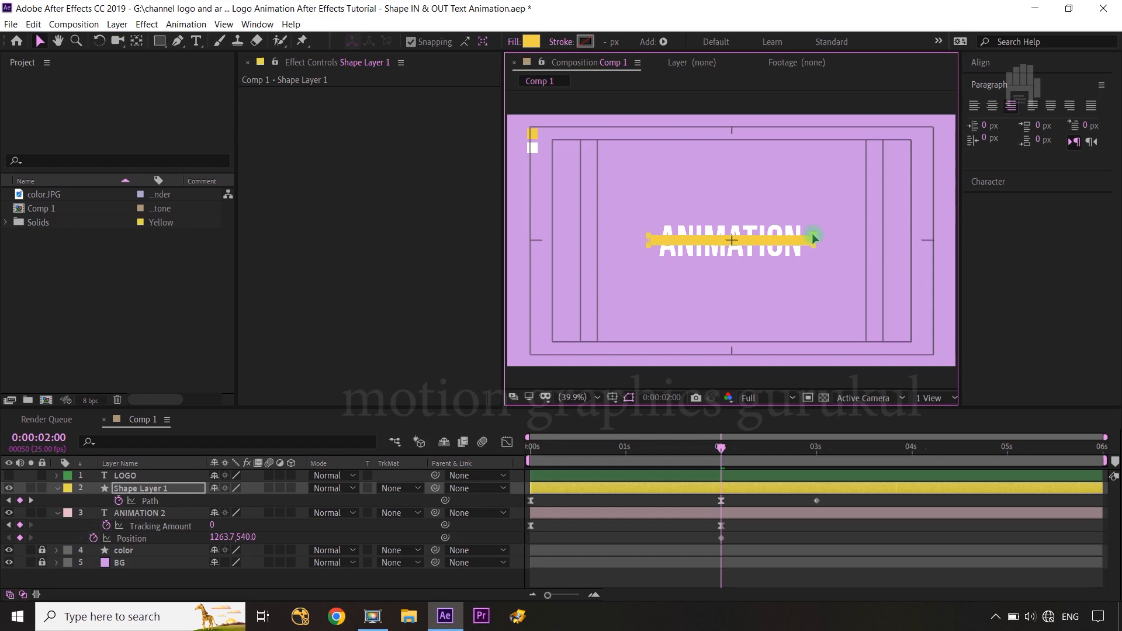
click(495, 578)
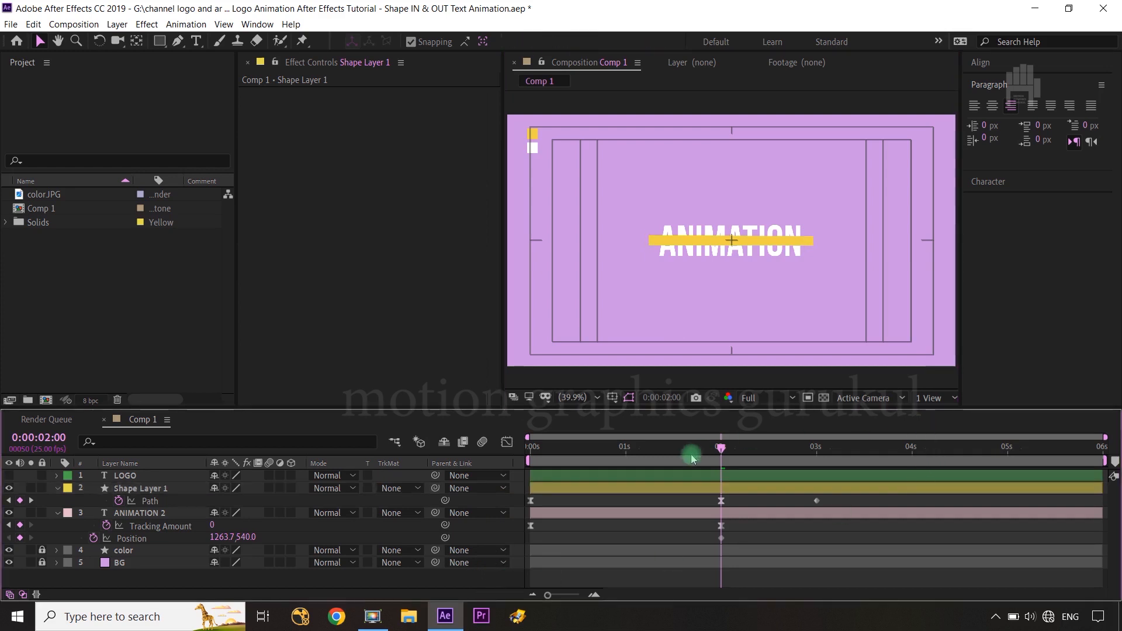
- Move ANIMATION 2's Position keyframe five frames later, to 0:00:02:05
click(722, 448)
key(ctrl+Right)
key(ctrl+Right)
key(ctrl+Right)
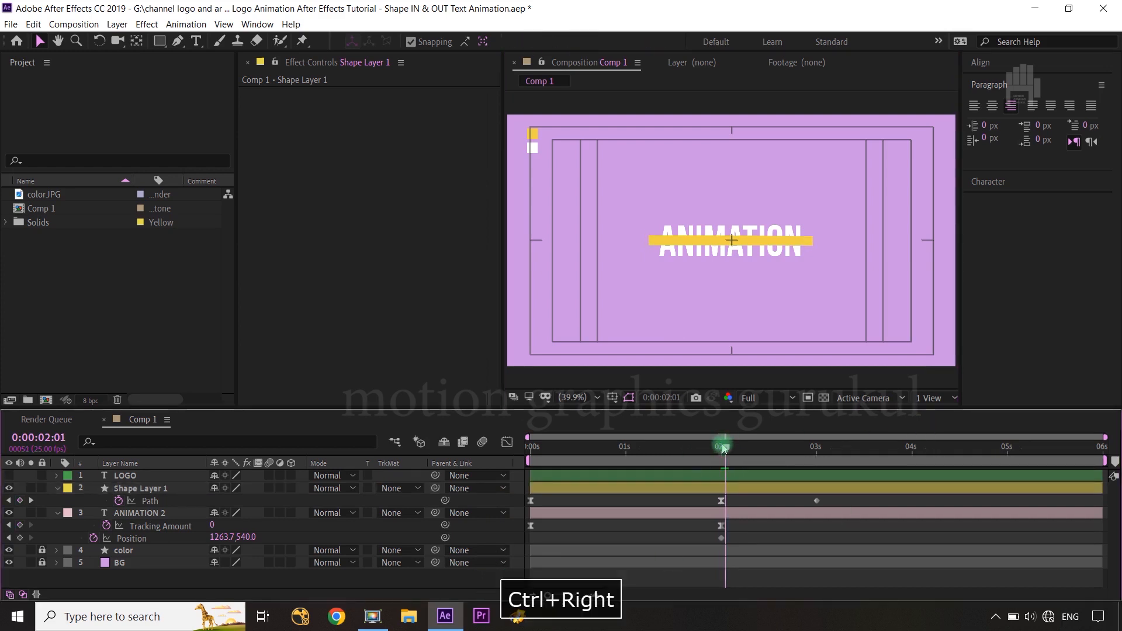
key(ctrl+Right)
key(ctrl+Right)
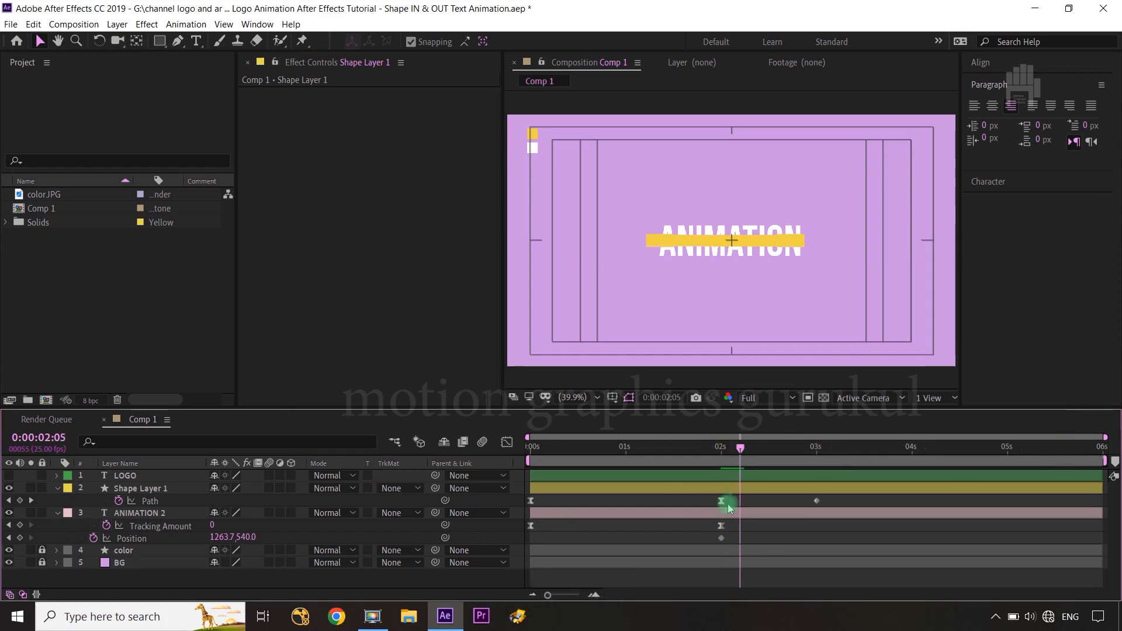
drag(721, 538, 740, 539)
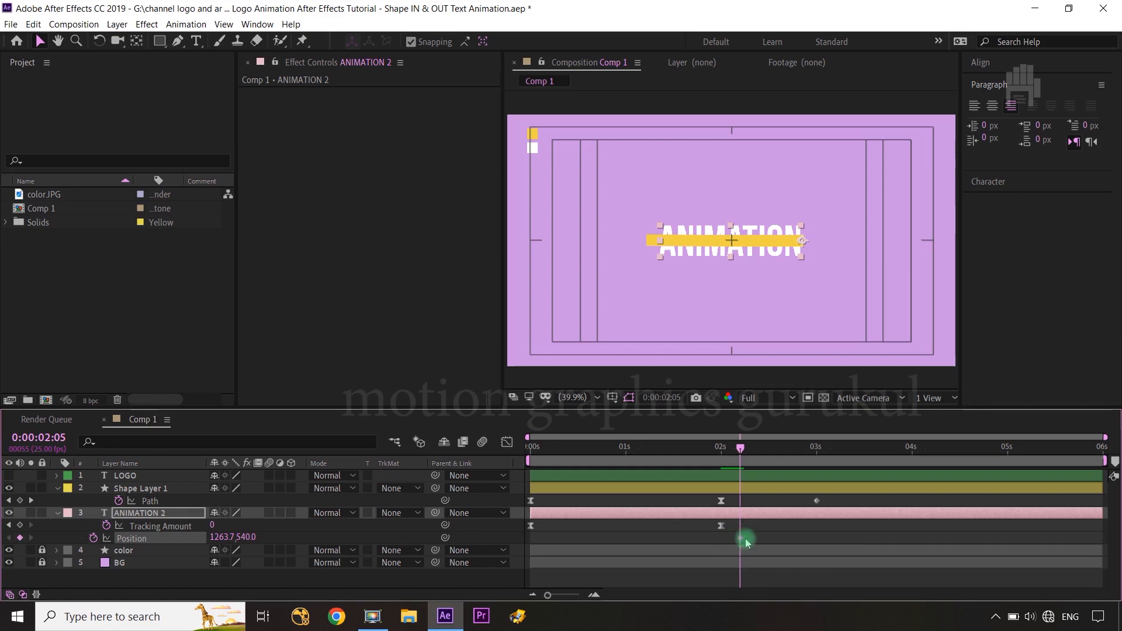
- Copy Shape Layer 1's Path keyframe from 0:00:02:00 and paste it at 0:00:02:05
click(150, 502)
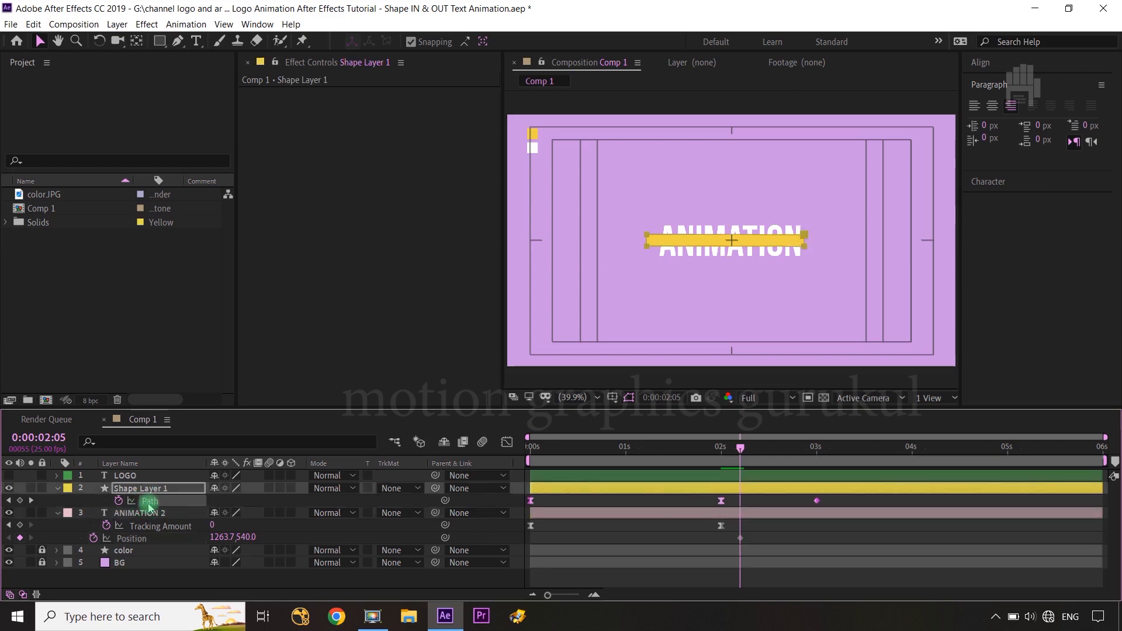
click(637, 501)
click(726, 502)
key(ctrl+c)
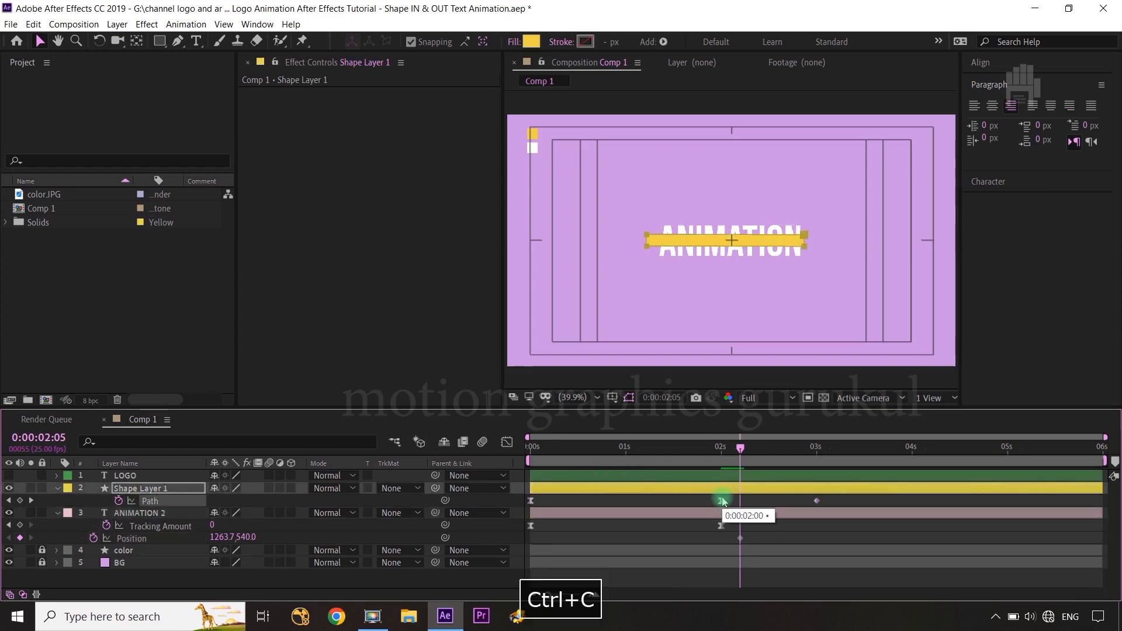
key(ctrl+v)
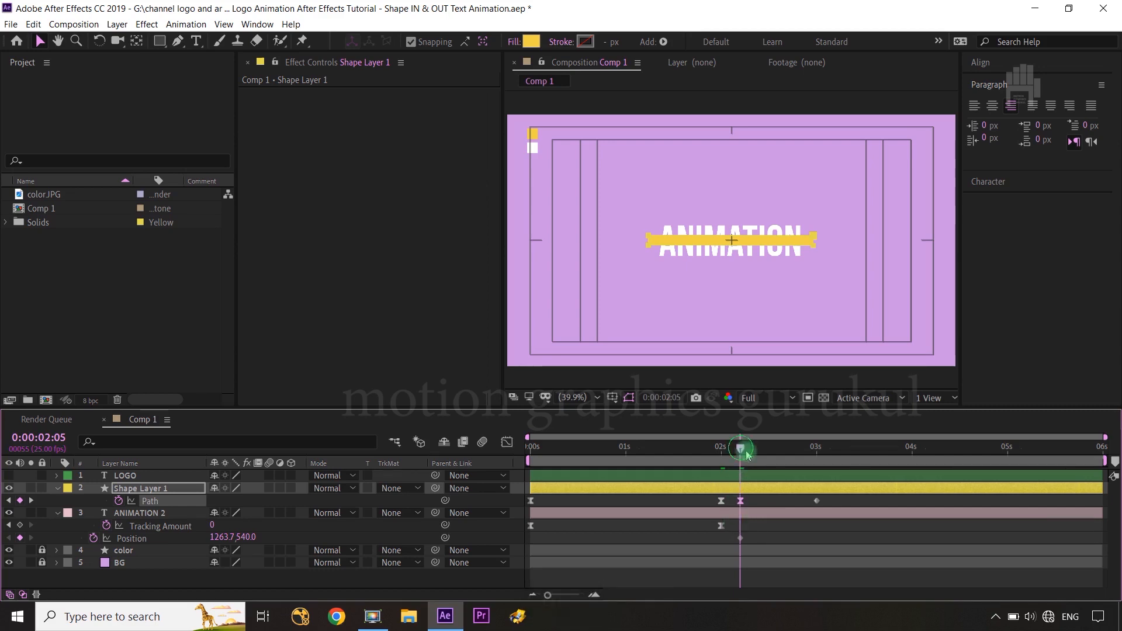
- At 0:00:03:00, set ANIMATION 2's Position to 1446.7, 540.0 so the text sits beside the yellow box
drag(740, 448, 812, 462)
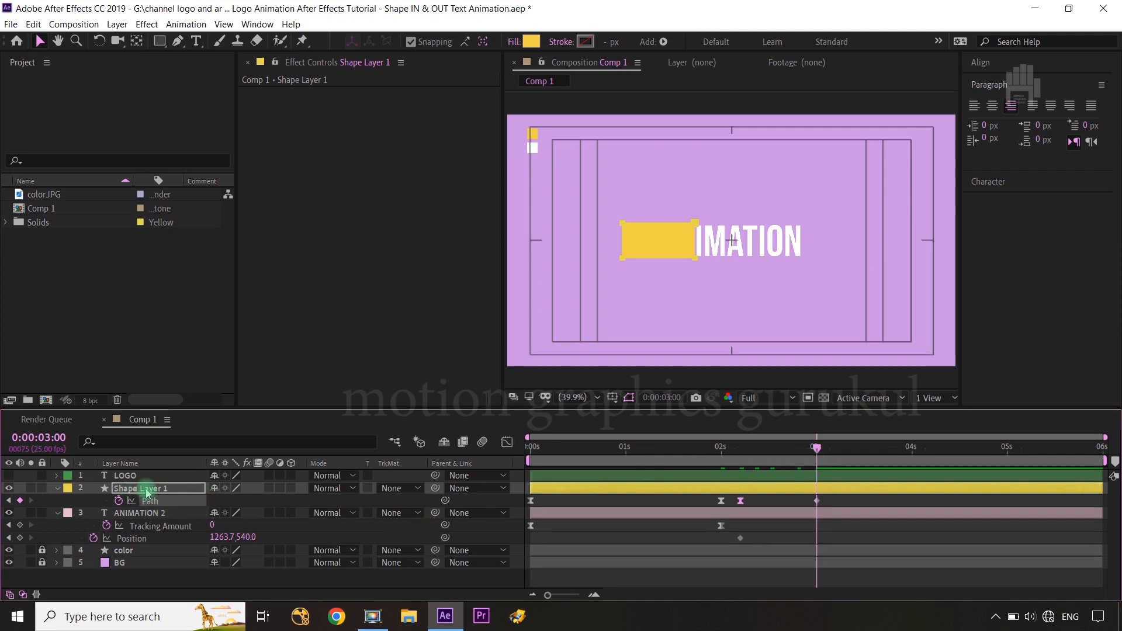
drag(220, 537, 339, 524)
click(374, 577)
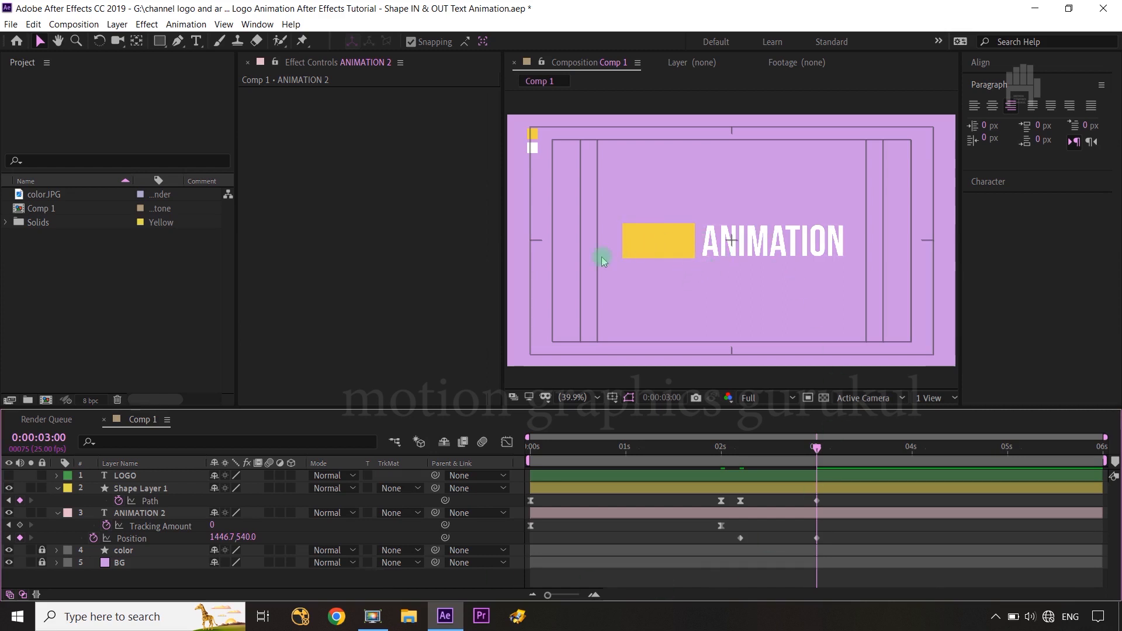
- Apply Easy Ease to the Path keyframe at 0:00:03:00 and both ANIMATION 2 Position keyframes, and open the Position speed graph
click(816, 501)
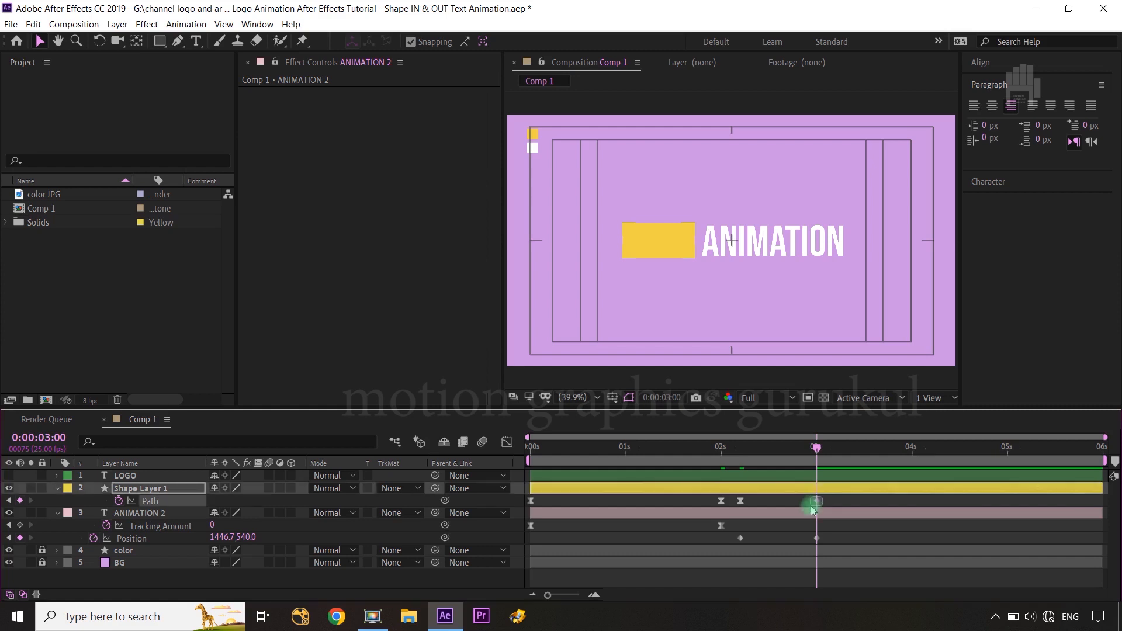
key(F9)
drag(831, 534, 738, 550)
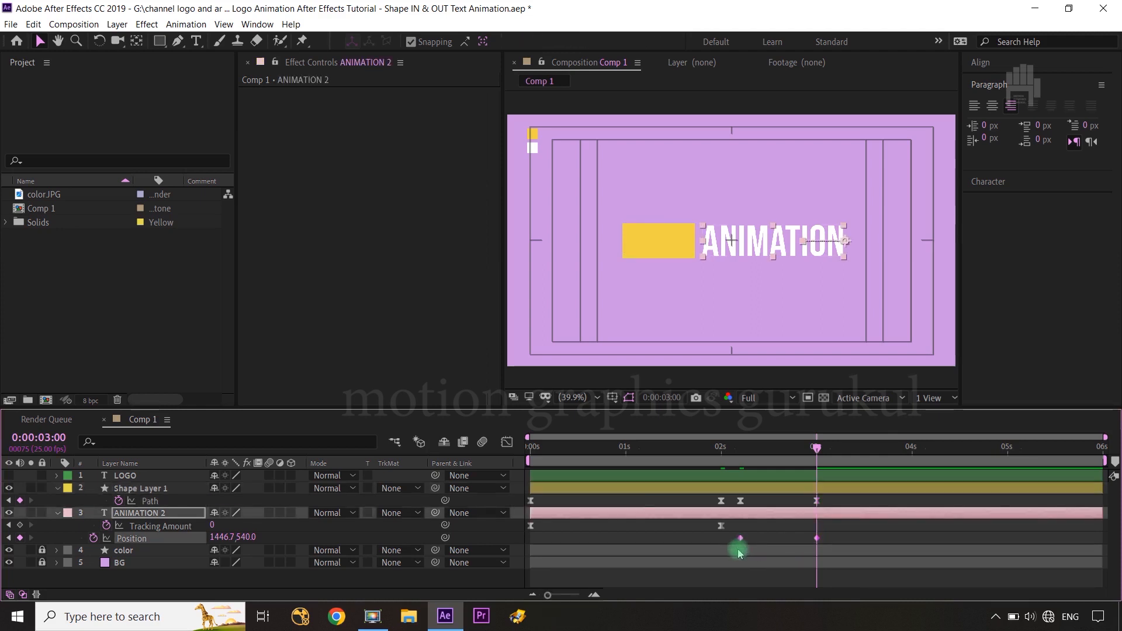
key(F9)
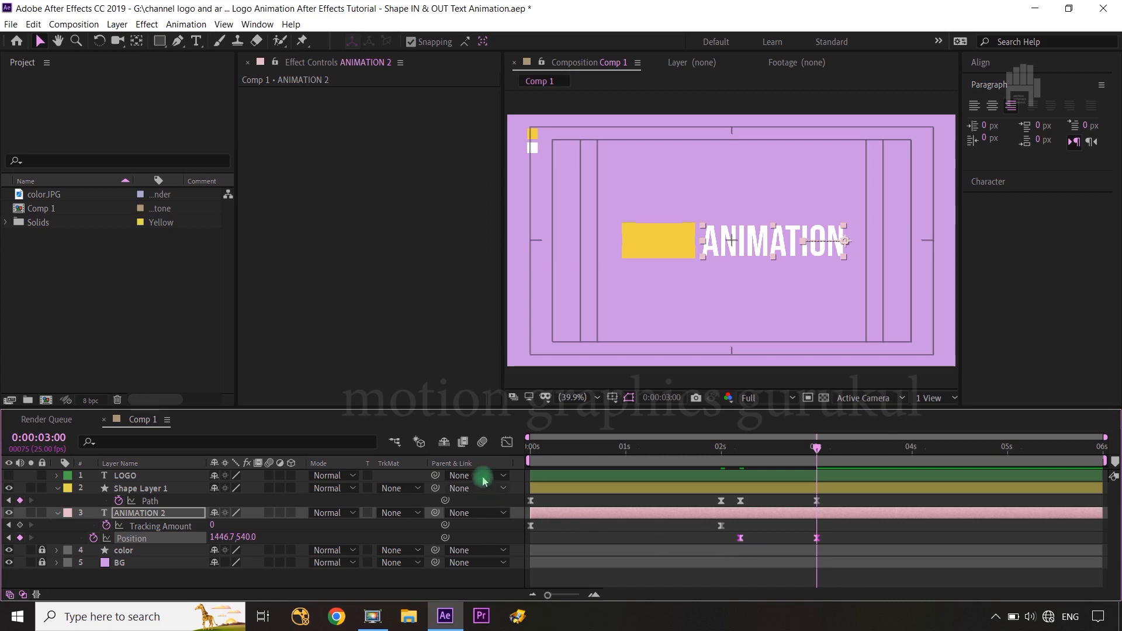
click(507, 442)
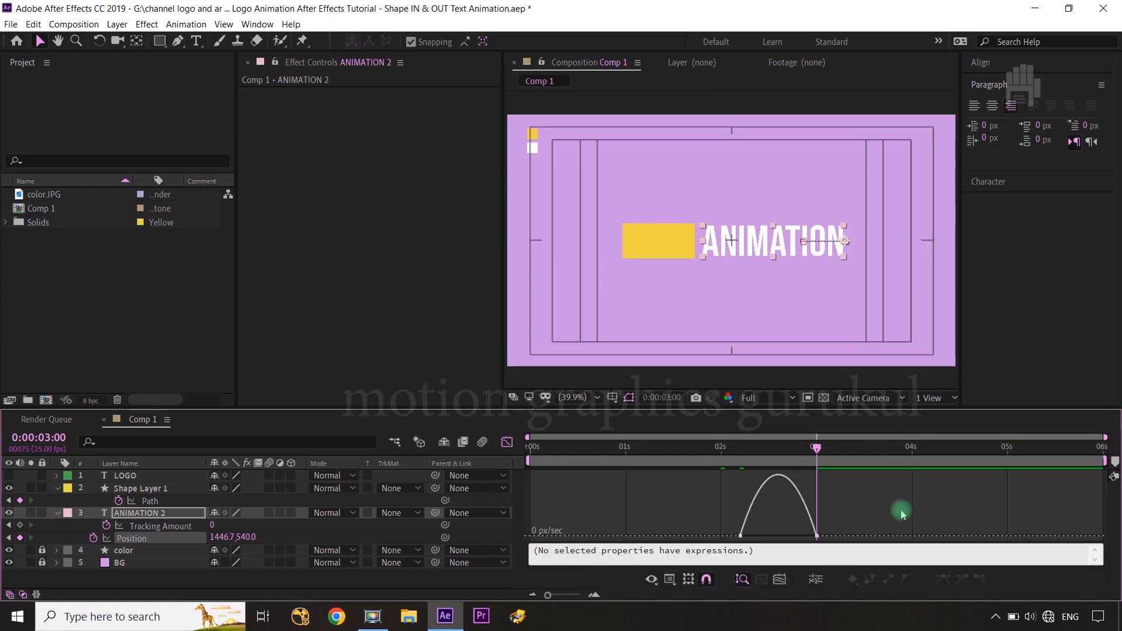
- Reshape ANIMATION 2's Position speed curve to start fast at 0:00:02:05 and ease out slowly, and return to the layer bars
drag(782, 565, 735, 536)
click(740, 536)
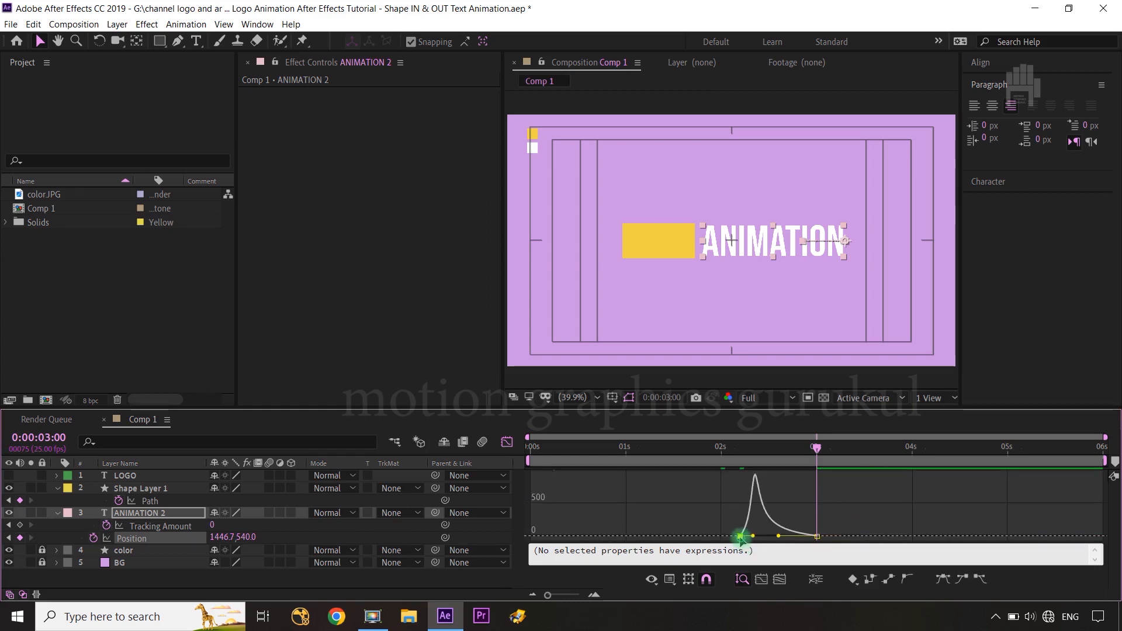
drag(740, 536, 745, 519)
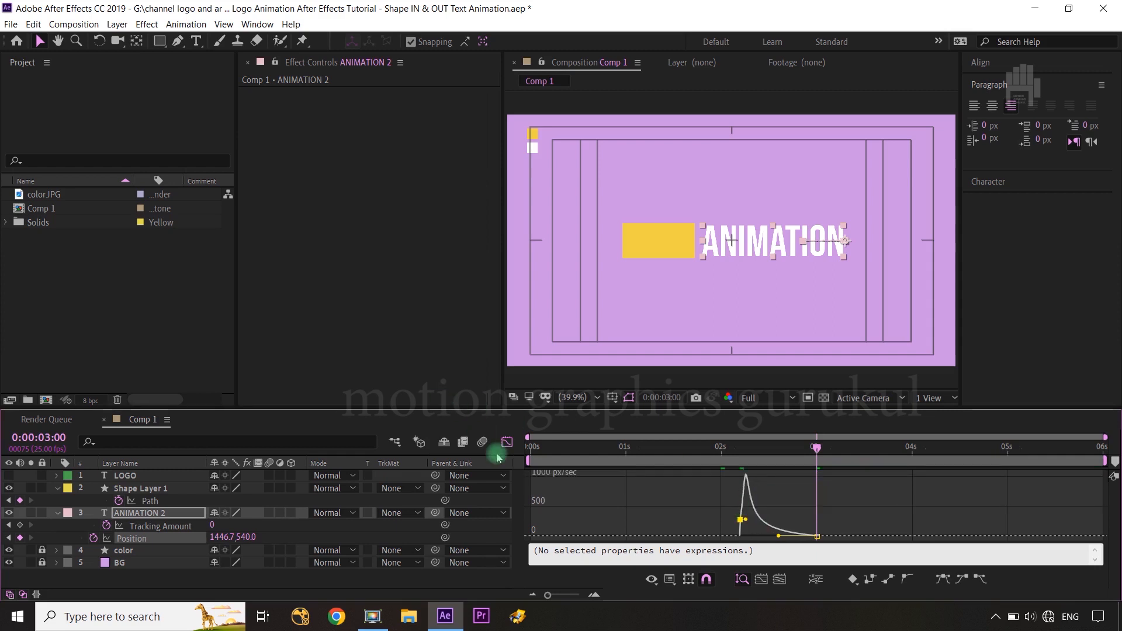
click(506, 441)
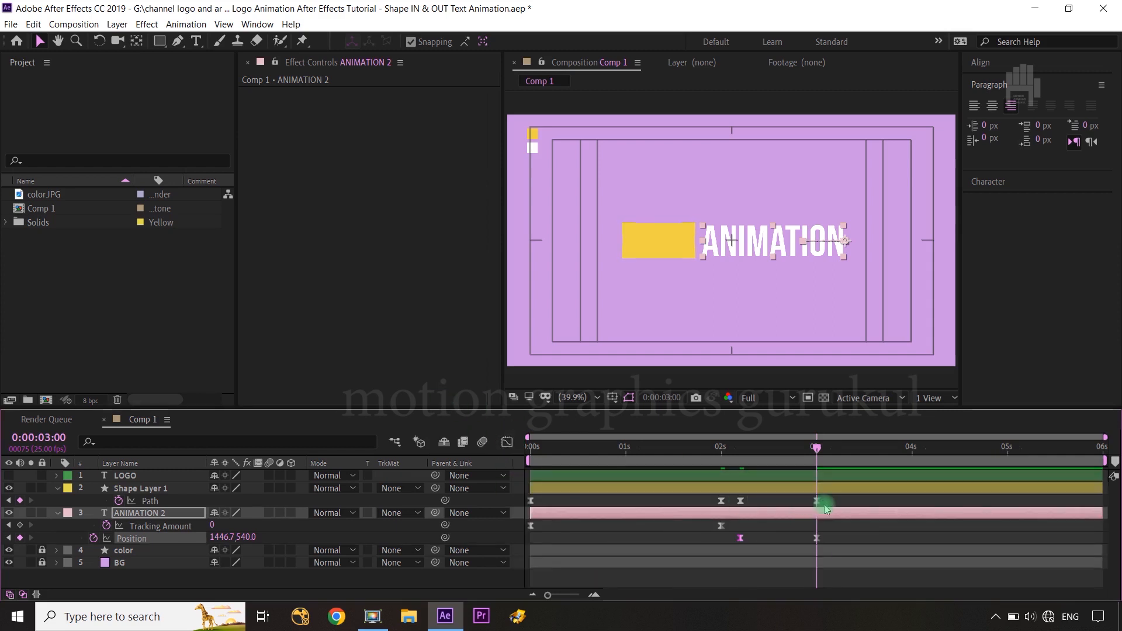
- Reshape Shape Layer 1's Path speed curve between 0:00:02:05 and 0:00:03:00 to peak early and ease out slowly, and close the graph
drag(828, 494, 726, 515)
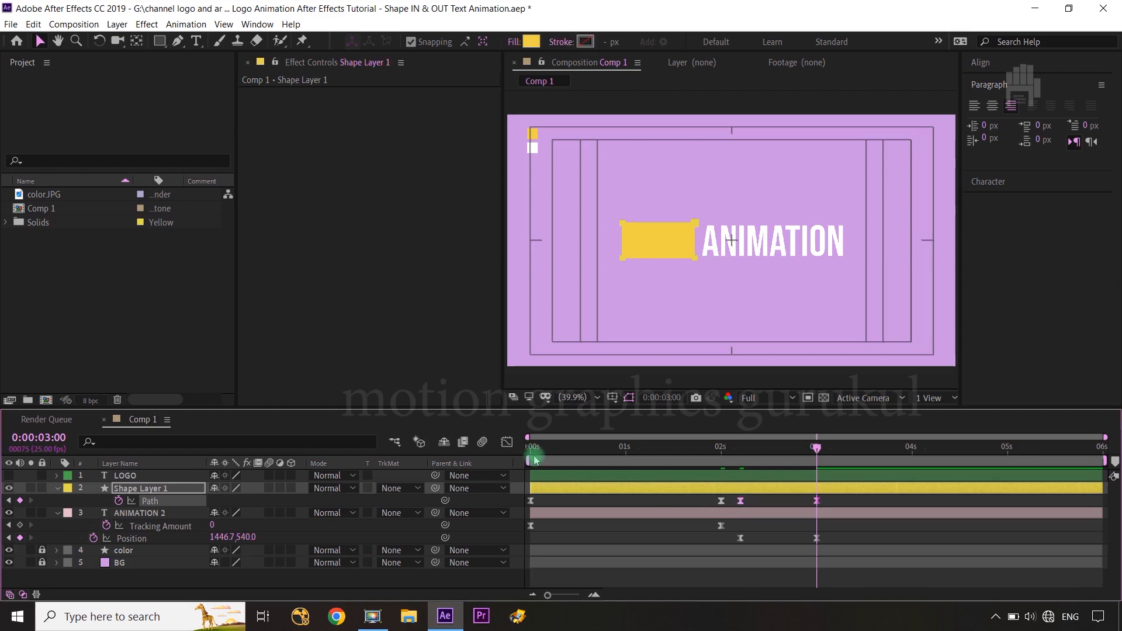
click(507, 441)
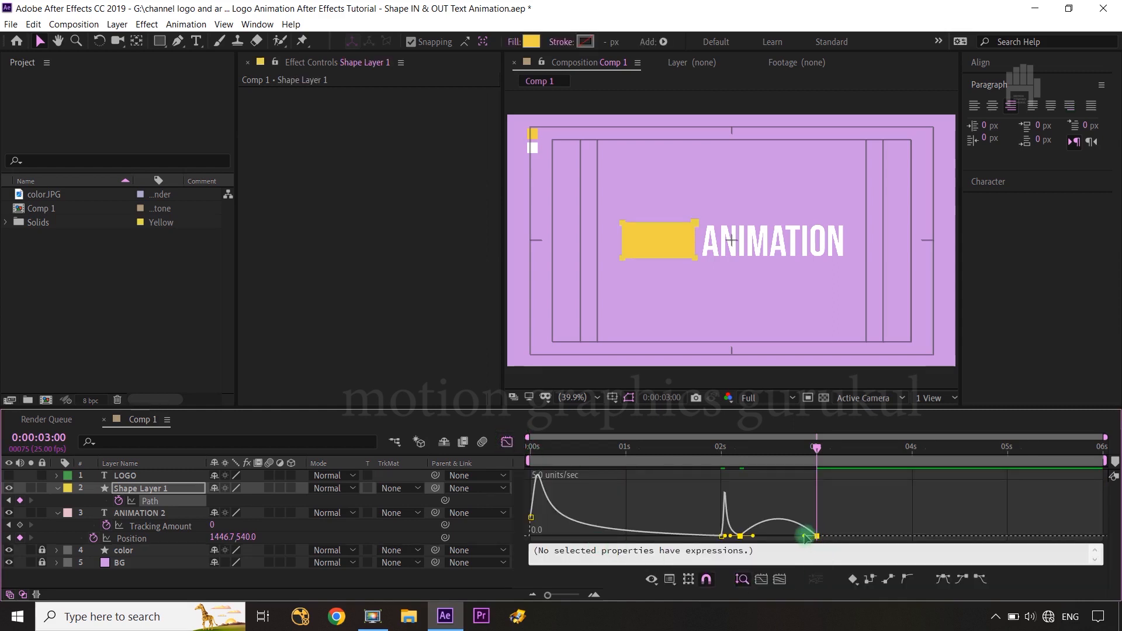
drag(805, 536, 749, 522)
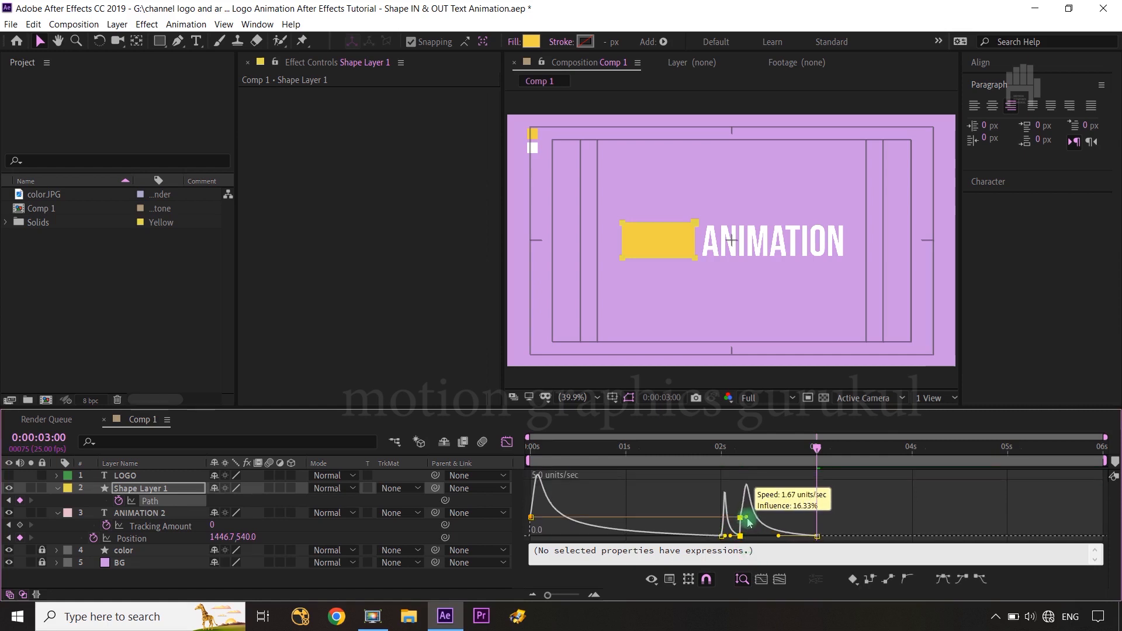
click(506, 443)
click(498, 580)
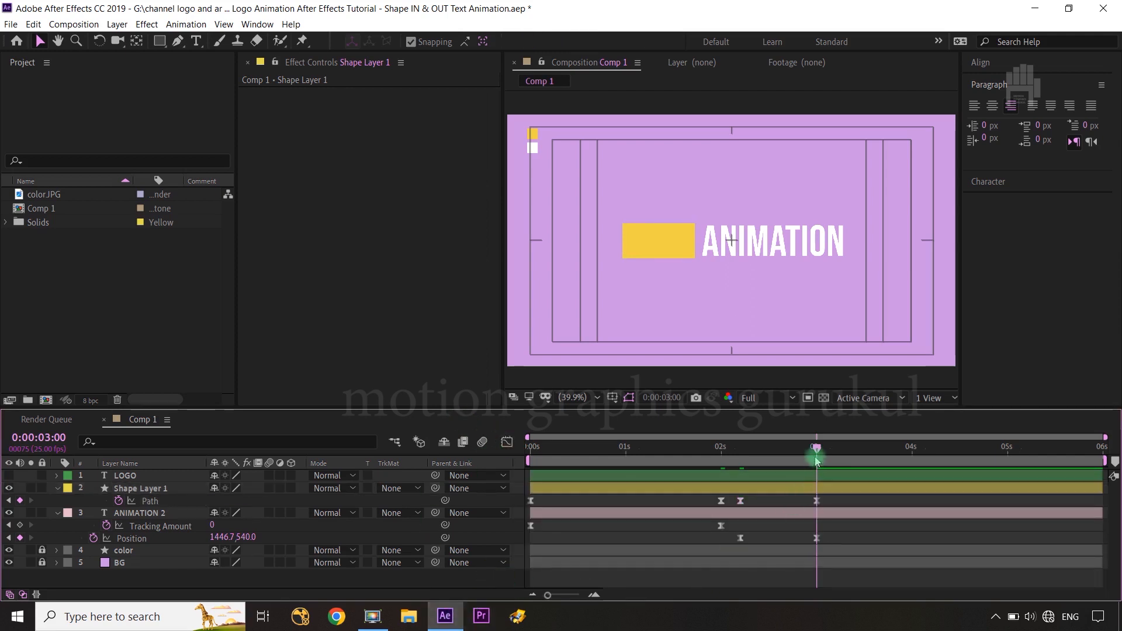
- Scrub between 0:00:02:02 and 0:00:03:00 to check the yellow bar's morph and ANIMATION's slide
mouse_move(817, 449)
mouse_down()
mouse_move(734, 451)
mouse_move(817, 454)
mouse_up()
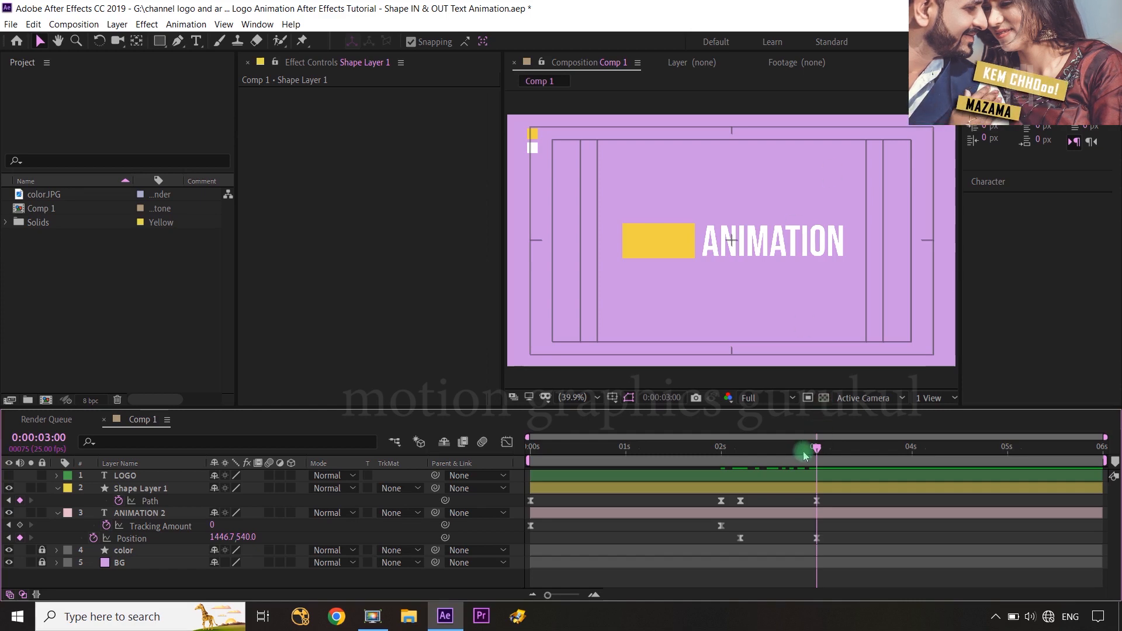
click(733, 451)
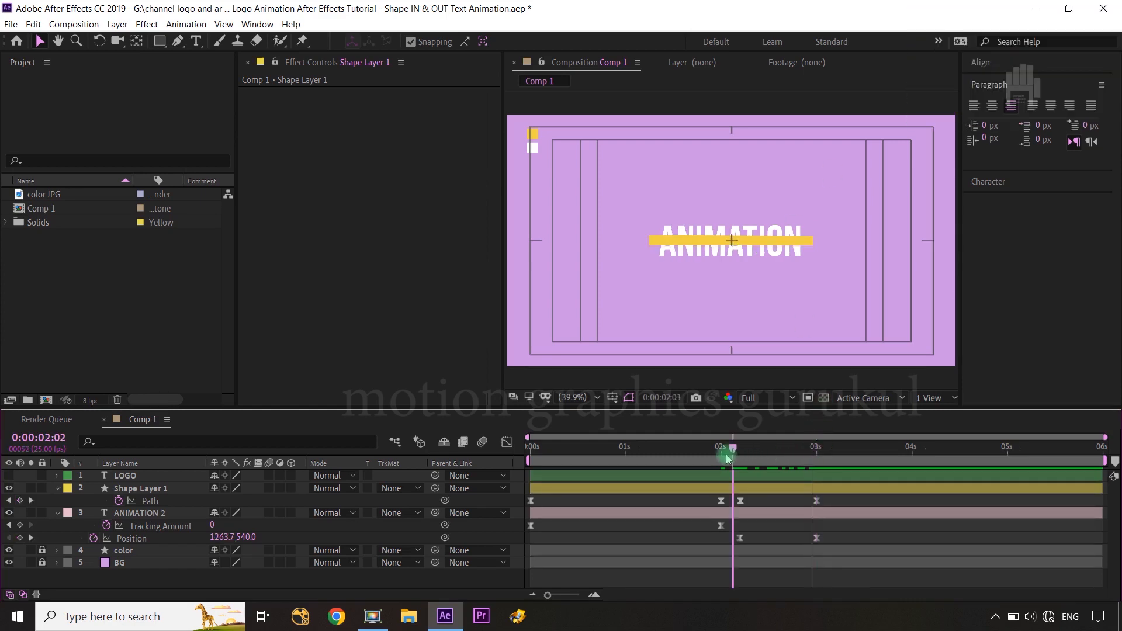
drag(749, 465, 817, 468)
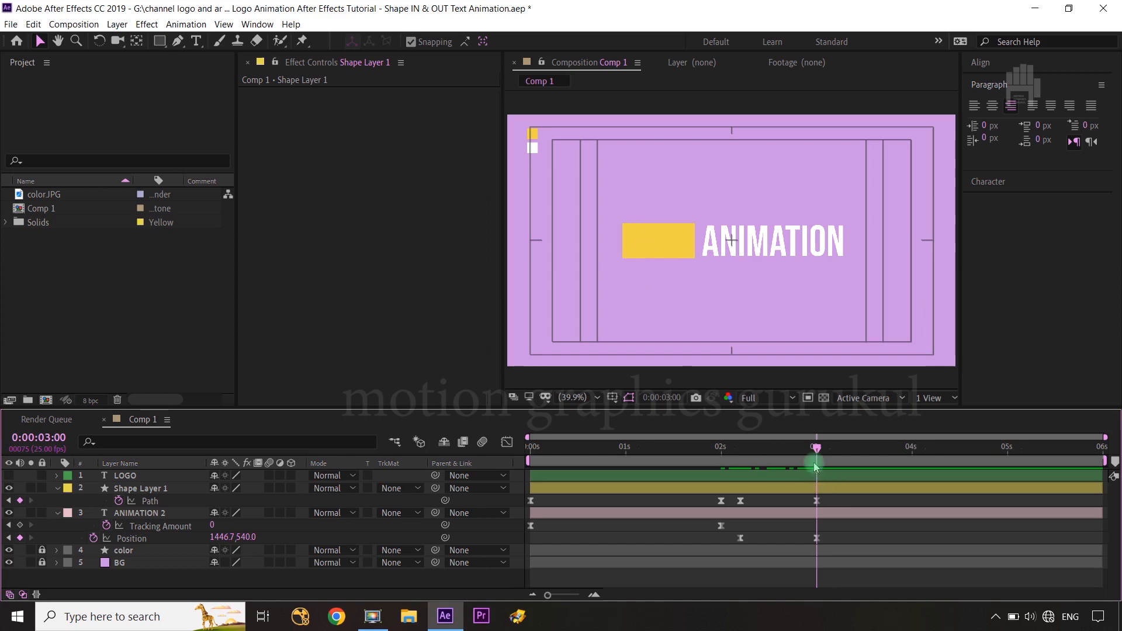
- Make the LOGO layer visible and start its Position keyframes at 0:00:02:05
drag(817, 447, 745, 453)
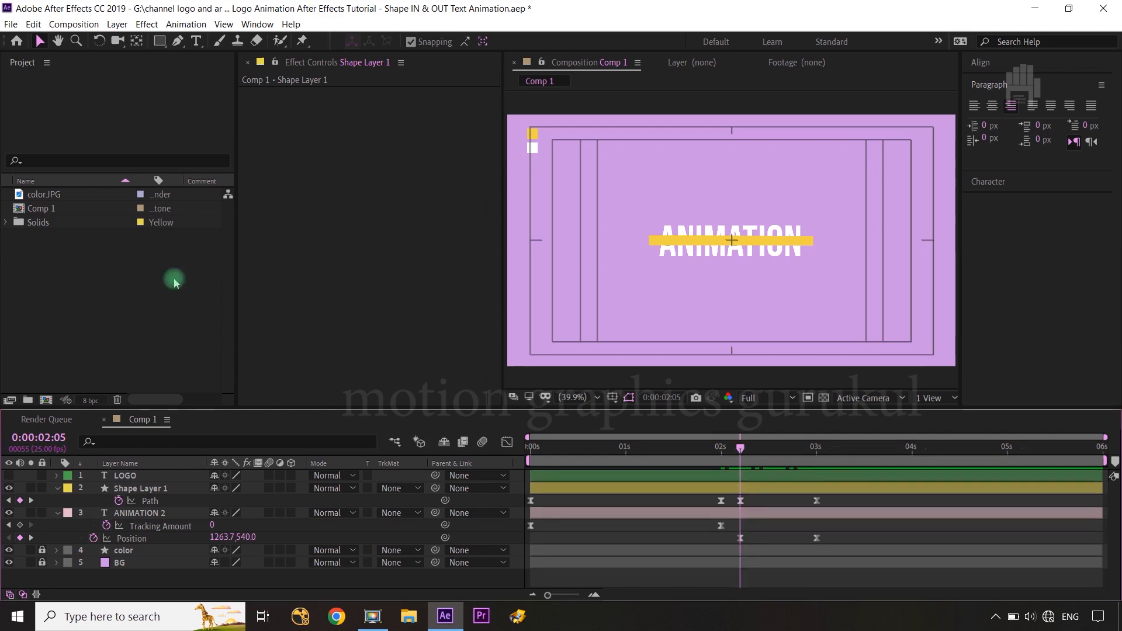
click(9, 476)
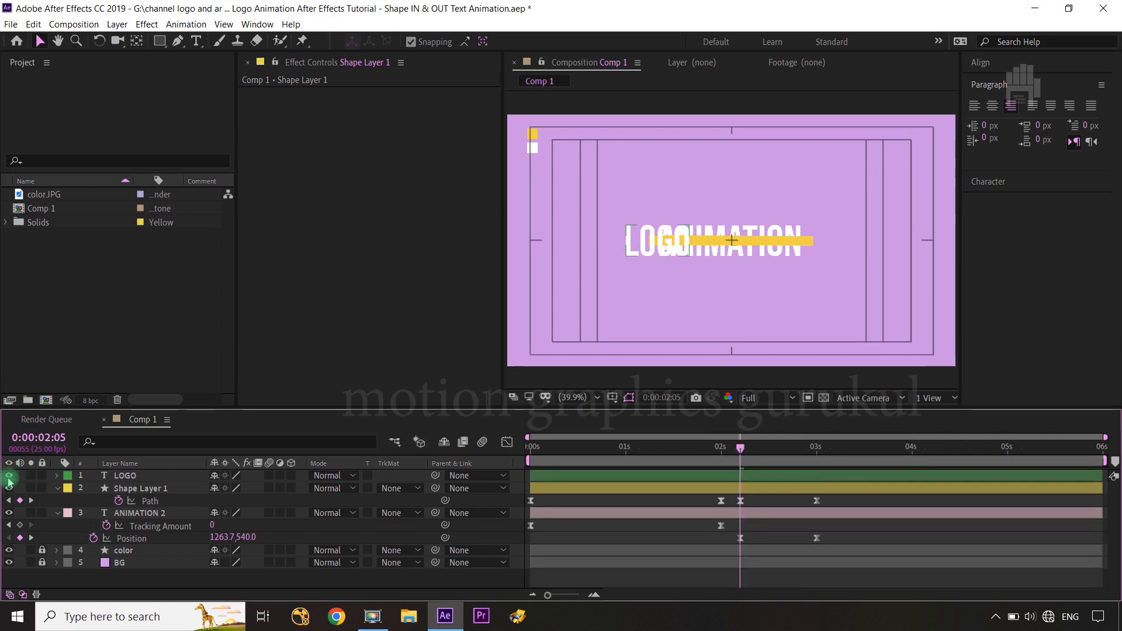
click(117, 477)
key(p)
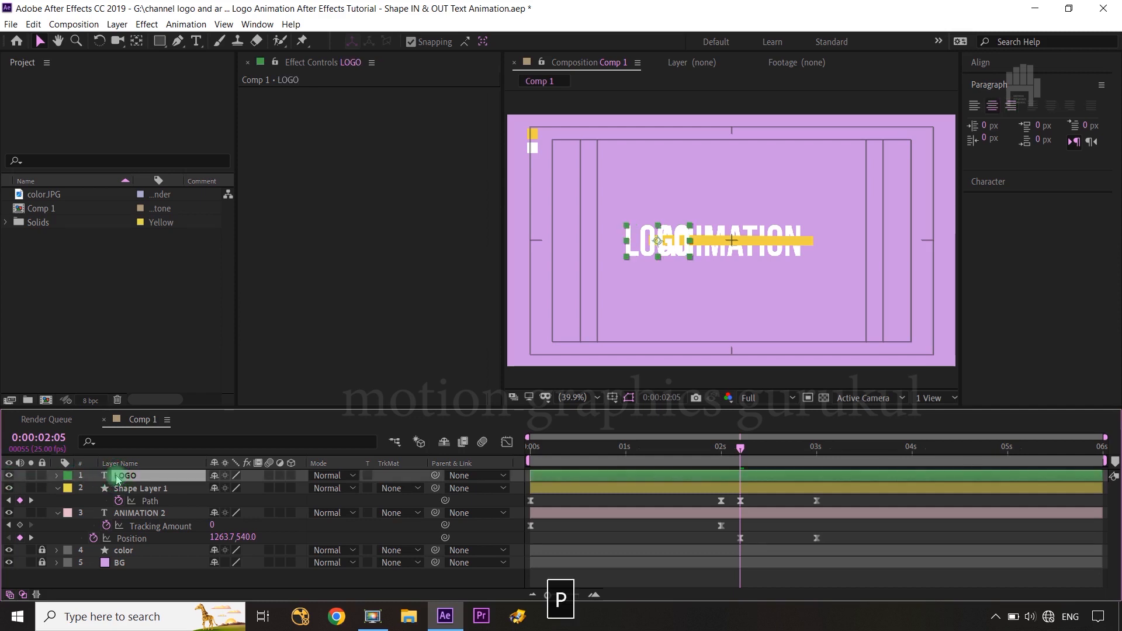
click(93, 488)
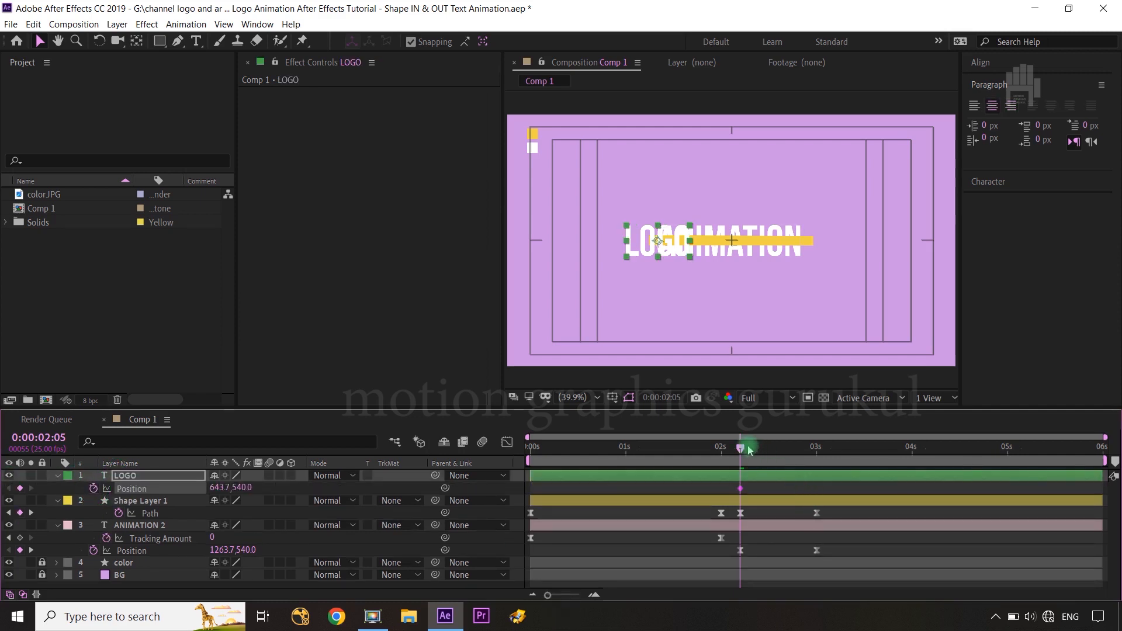
- Keyframe LOGO's current Position at 0:00:03:00, and set its Position at 0:00:02:05 to 751.7, 540.0
drag(750, 450, 816, 450)
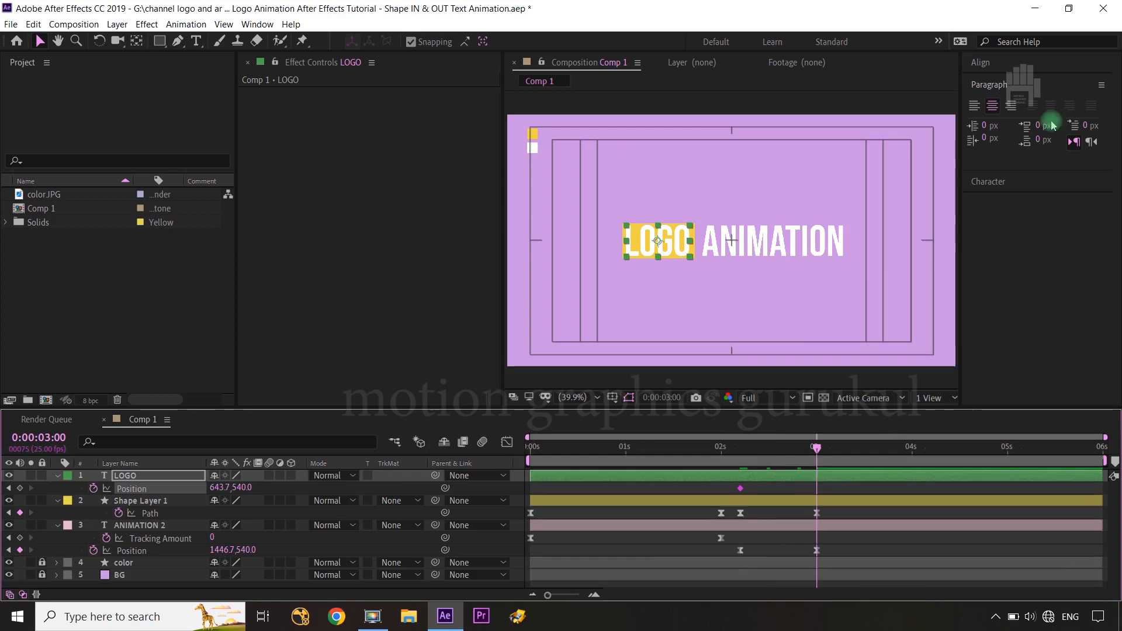
click(13, 489)
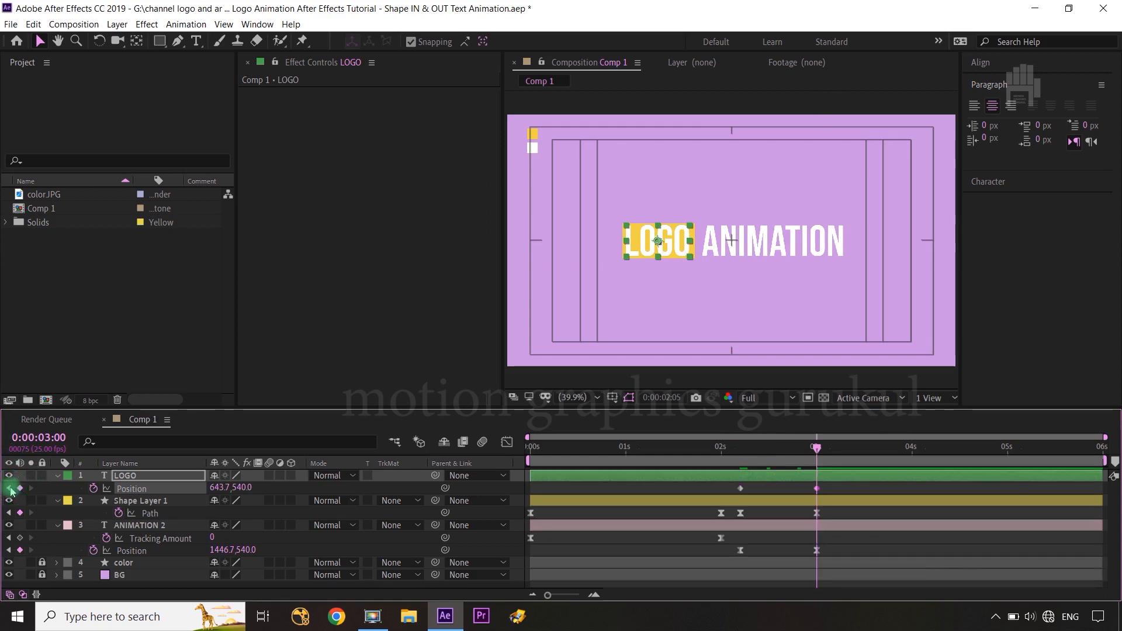
click(9, 489)
drag(217, 488, 291, 486)
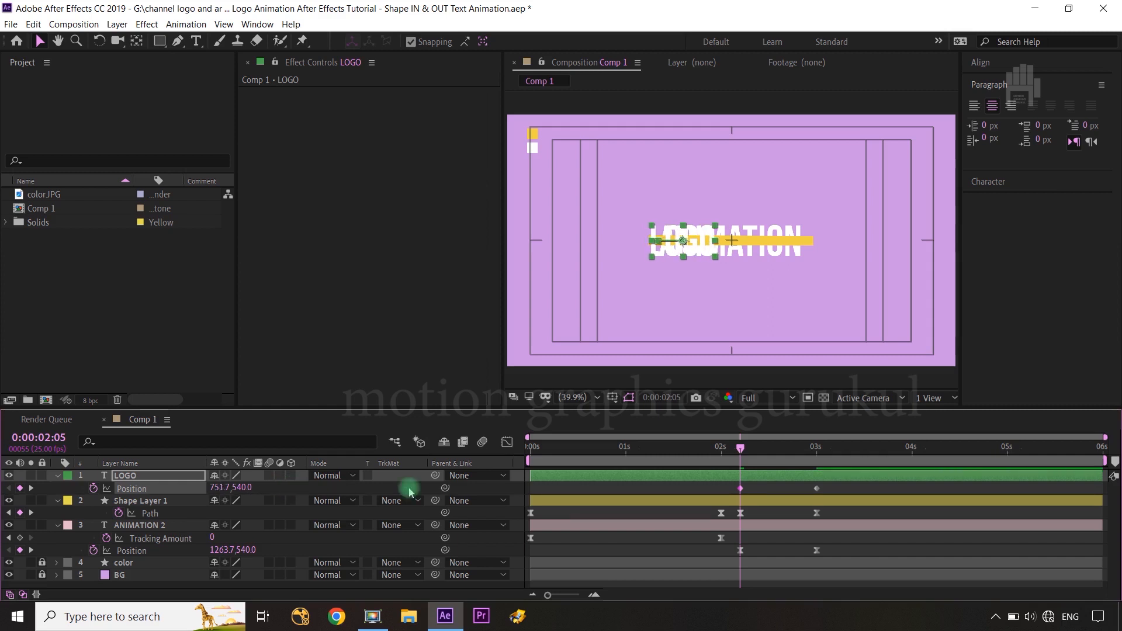
- Apply Easy Ease to both LOGO Position keyframes and reshape their speed curve to peak early and ease out slowly
drag(844, 485, 731, 490)
key(F9)
click(508, 442)
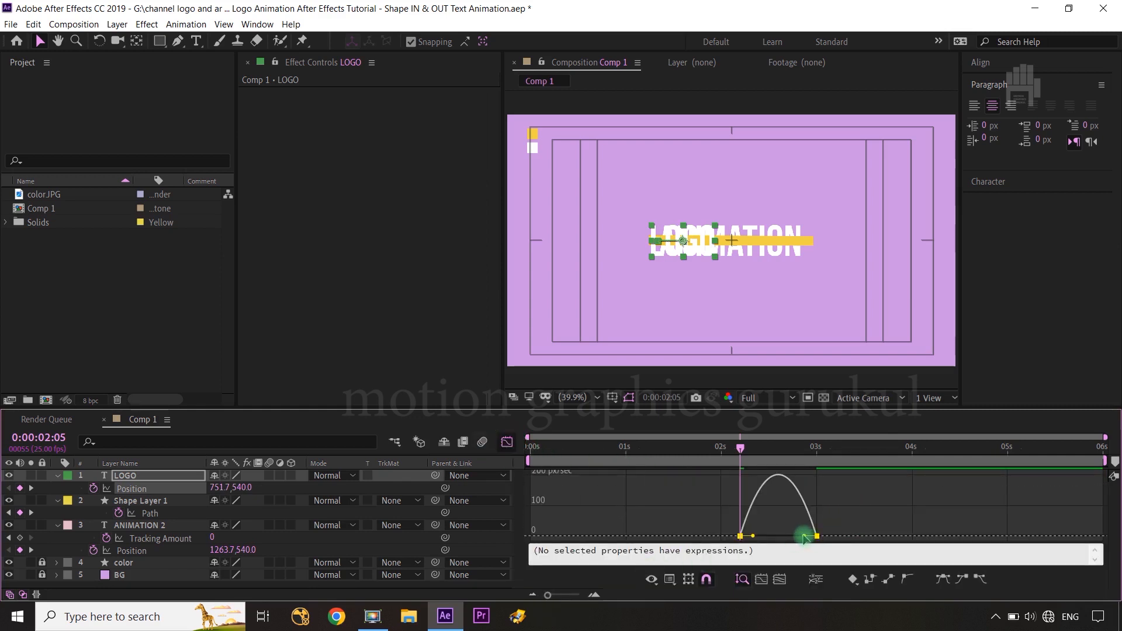
drag(806, 534, 751, 508)
click(740, 536)
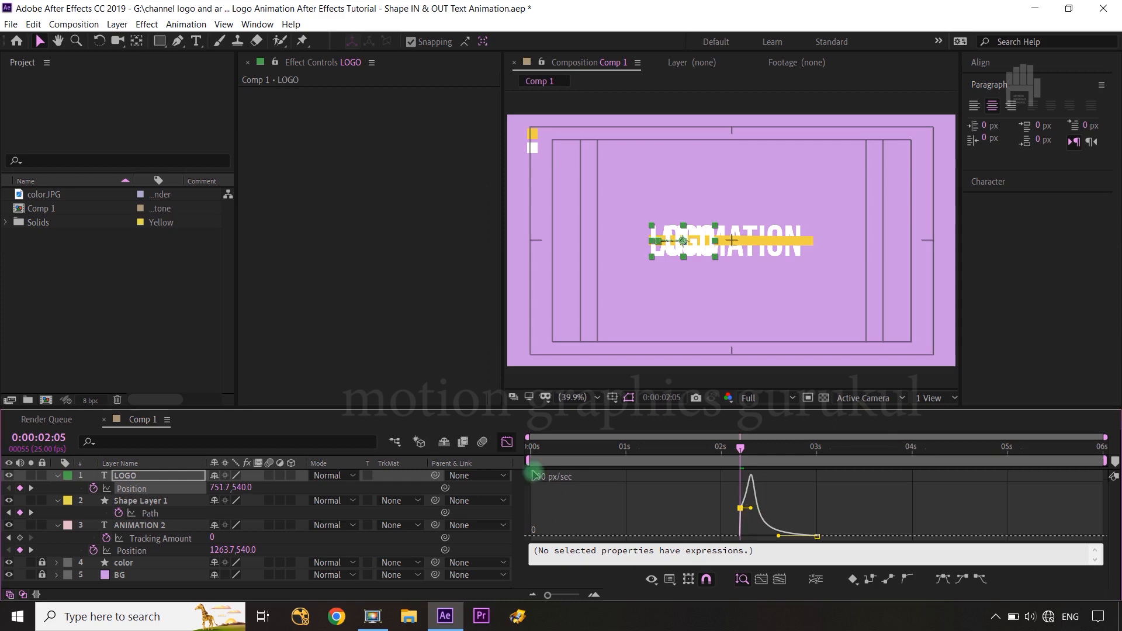
click(507, 443)
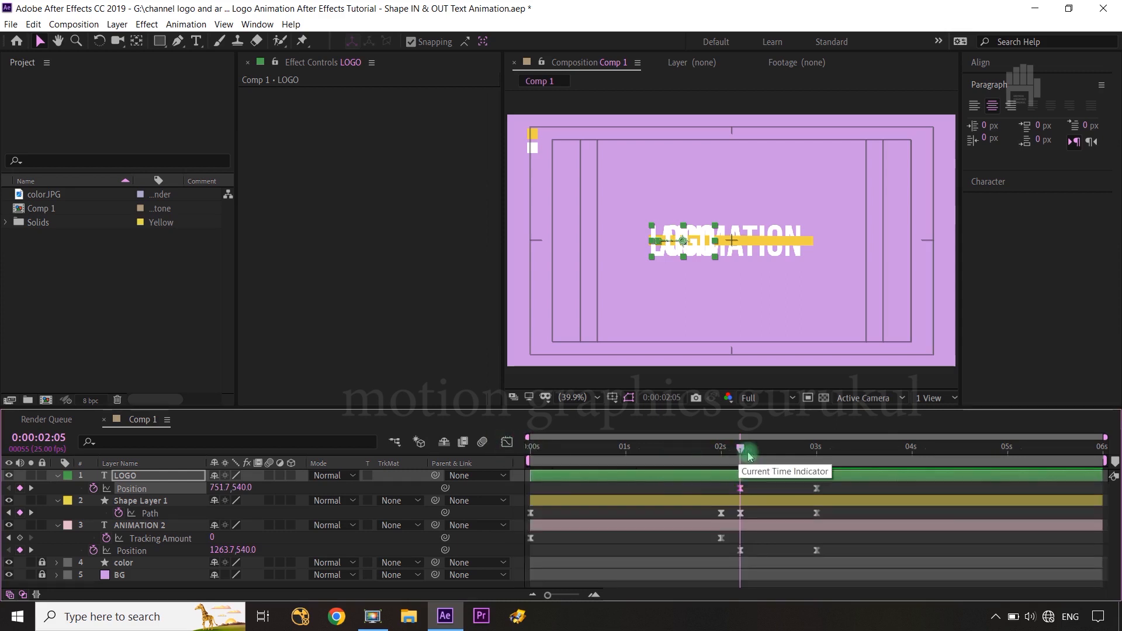
- Trim the LOGO layer's in point to 0:00:02:11
drag(741, 450, 760, 452)
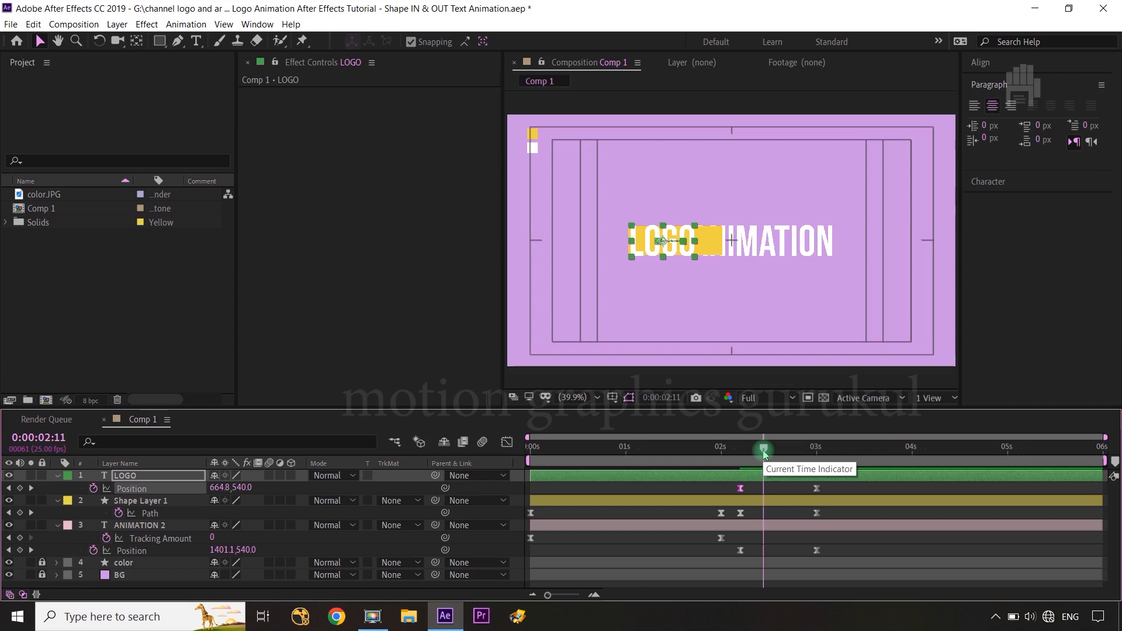
click(125, 477)
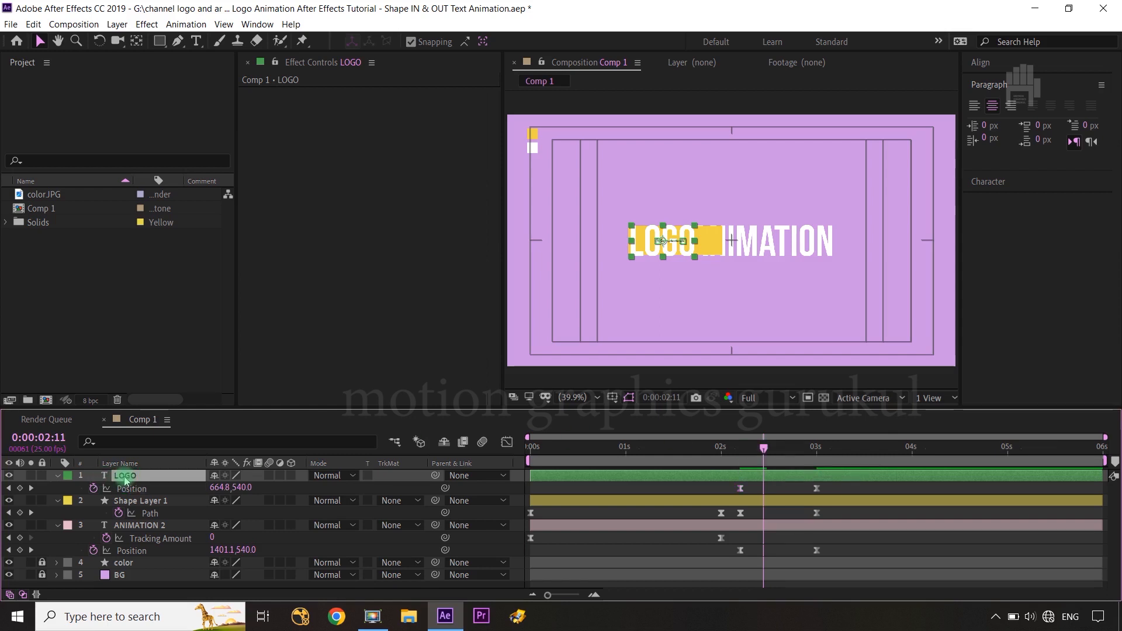
key(alt+bracketleft)
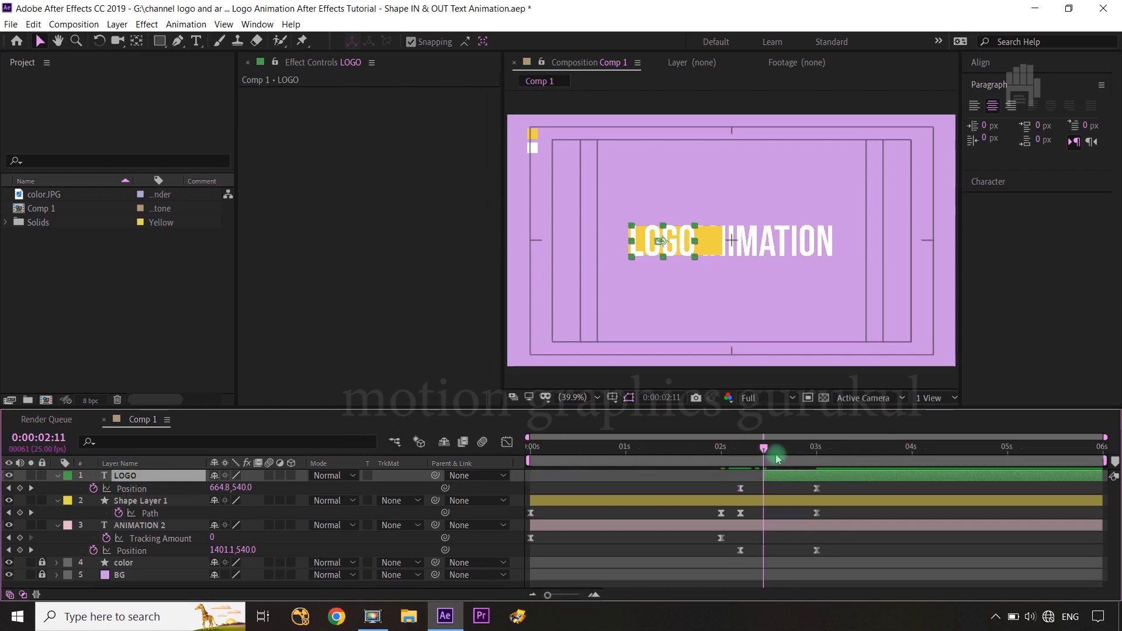
- Move both LOGO Position keyframes four frames later so the last one sits at 0:00:03:04
drag(763, 450, 831, 462)
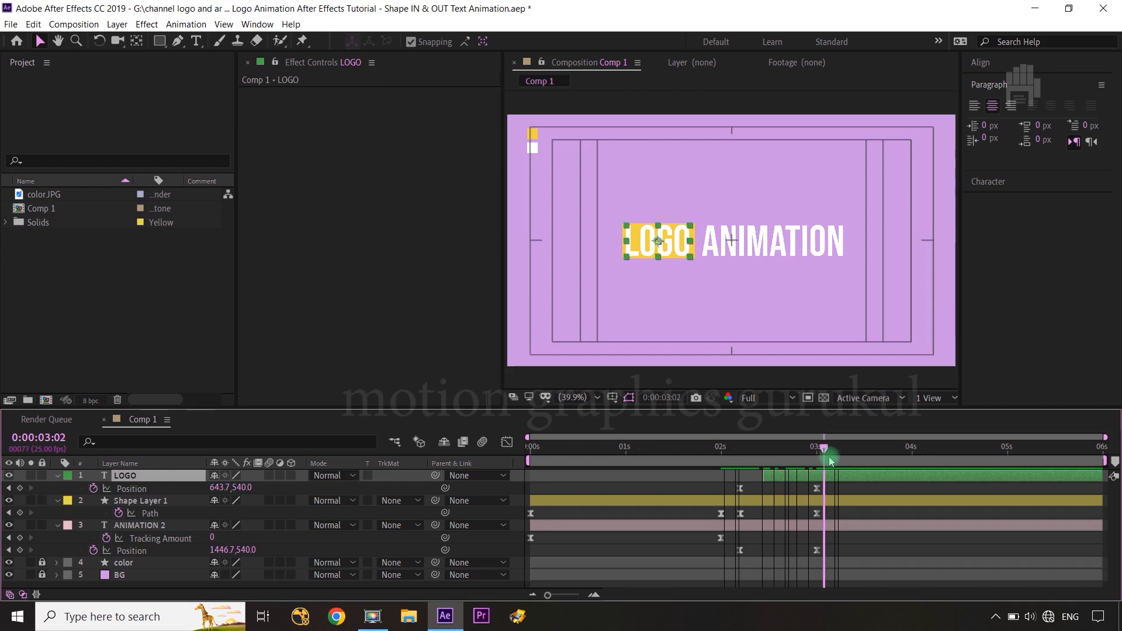
drag(832, 489, 730, 494)
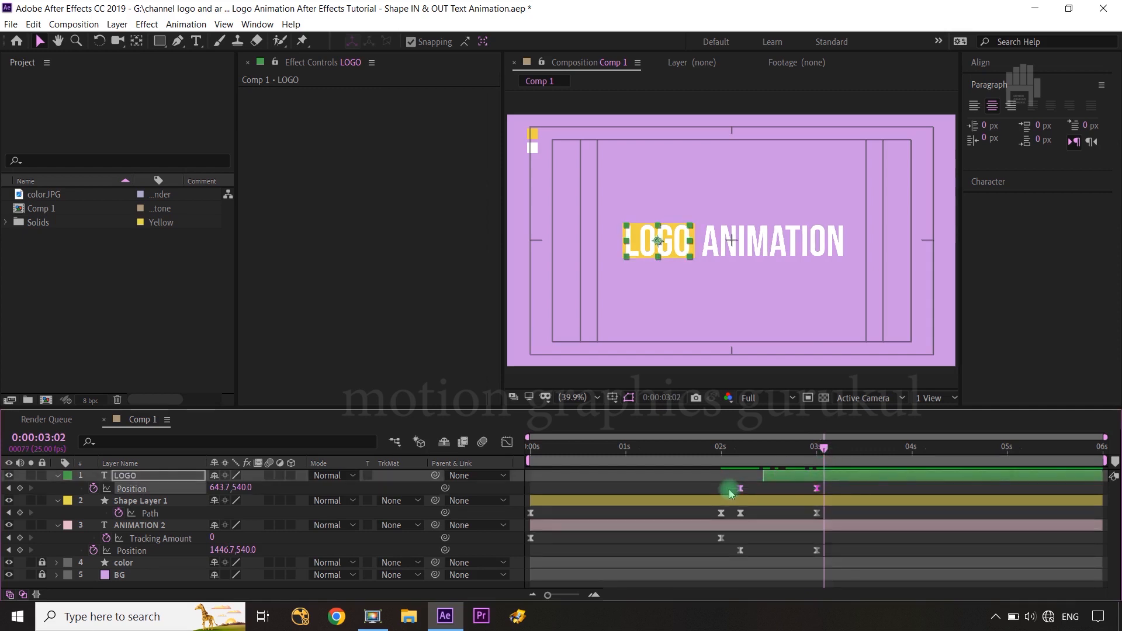
key(ctrl+Right)
key(ctrl+Right)
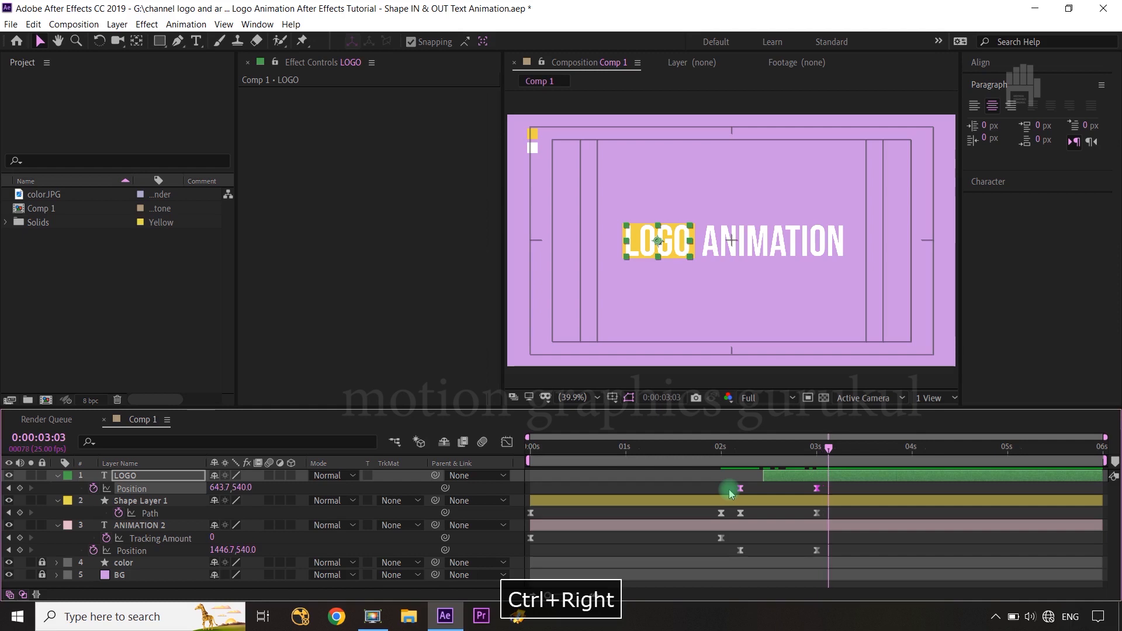
click(732, 494)
click(817, 488)
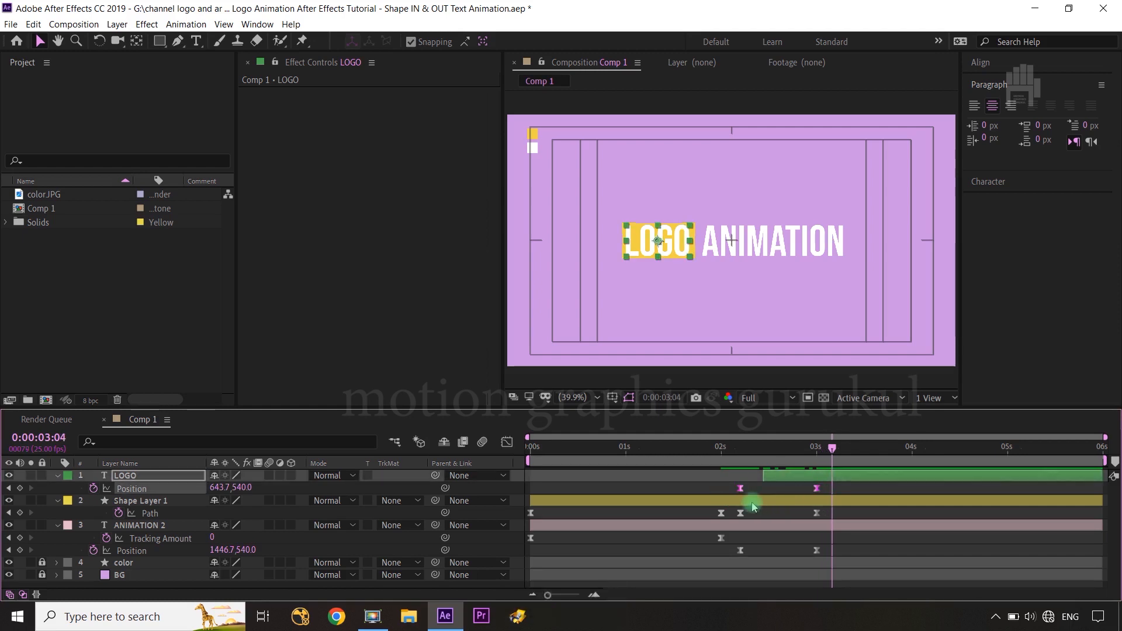
drag(747, 494, 762, 492)
- Scrub through the transition up to 0:00:03:04 to check LOGO's delayed slide over the yellow box
mouse_move(835, 450)
mouse_down()
mouse_move(741, 451)
mouse_move(831, 462)
mouse_up()
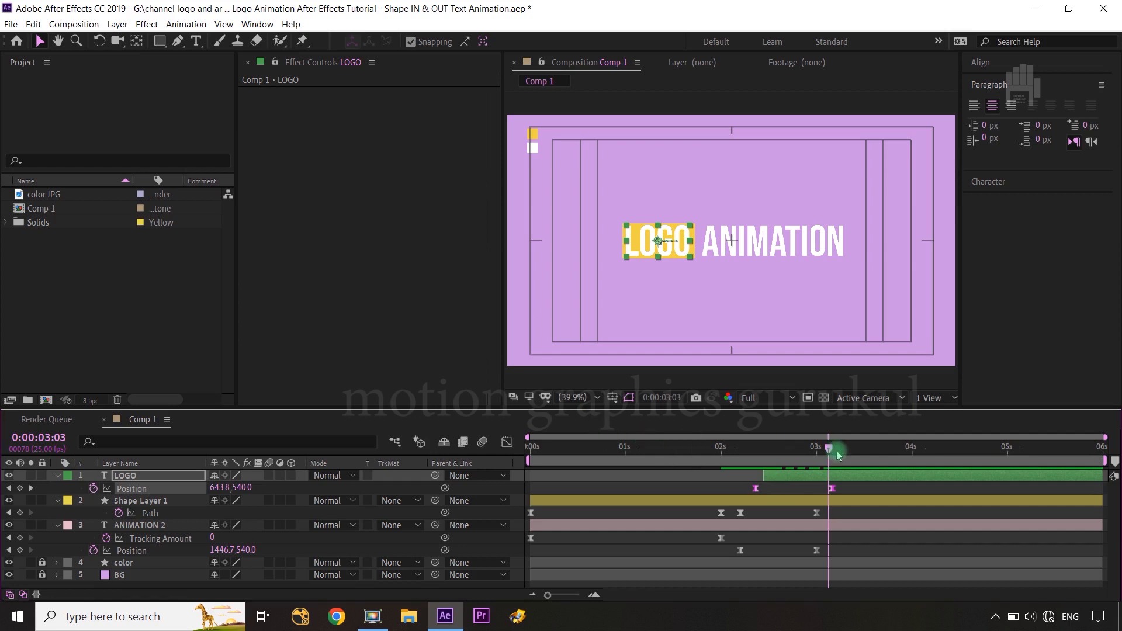
drag(828, 448, 789, 458)
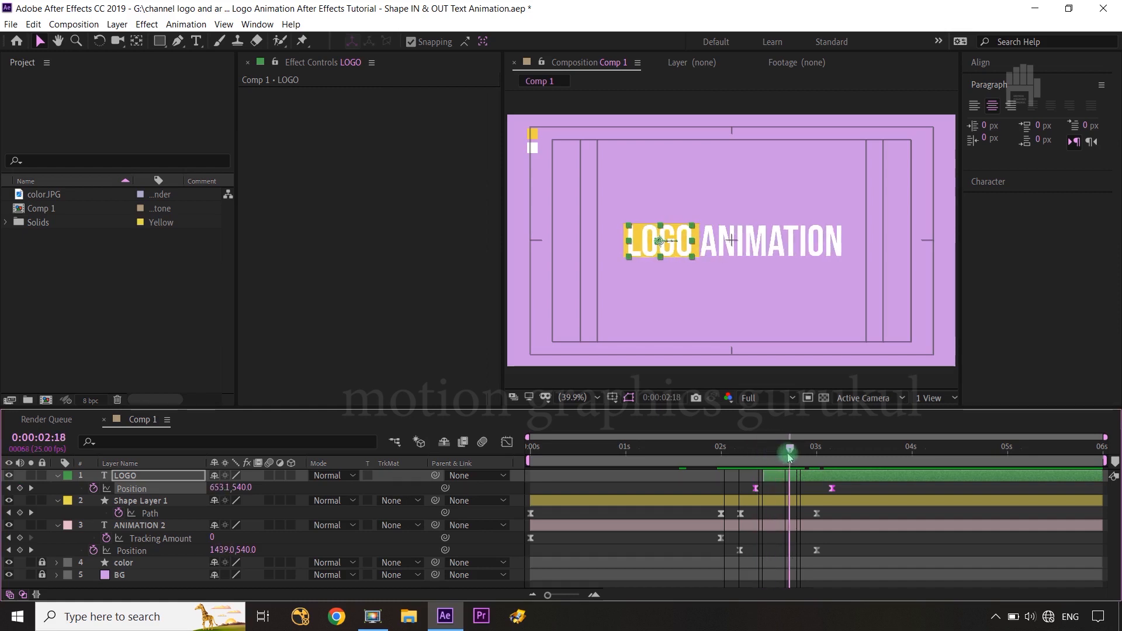
click(620, 229)
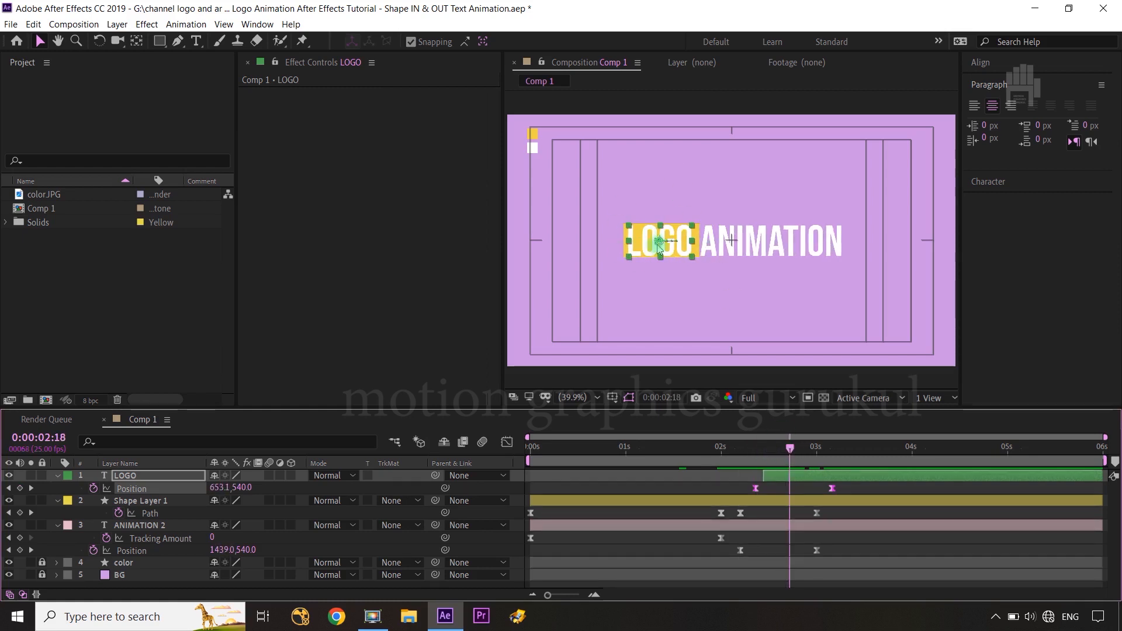
click(177, 474)
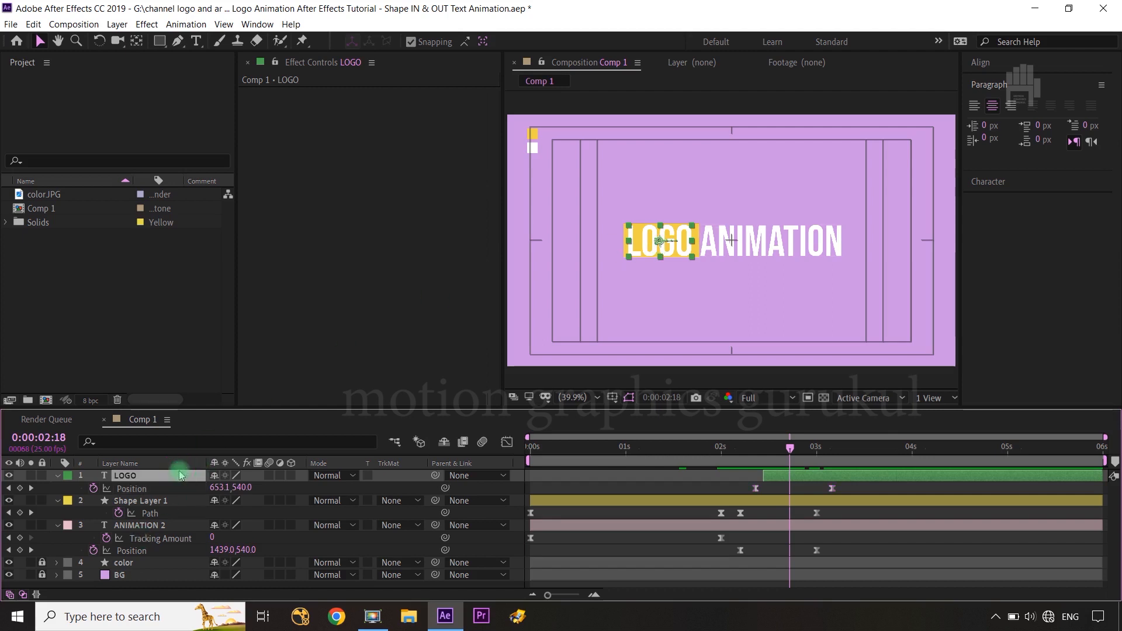
drag(801, 457, 833, 462)
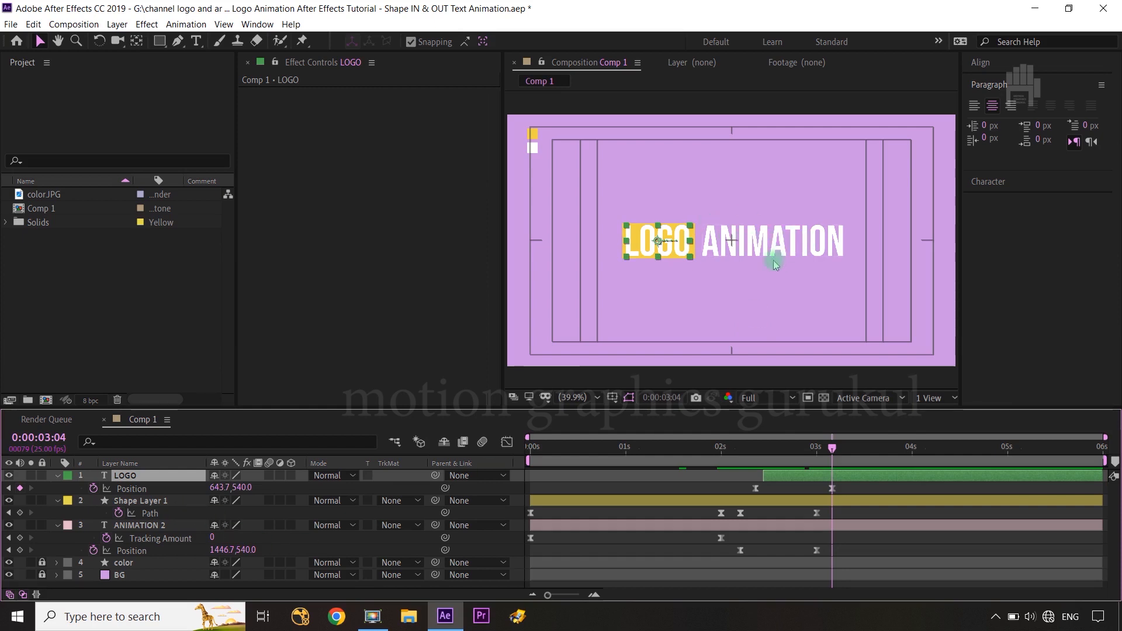
- Duplicate the ANIMATION 2 layer and place the copy directly above Shape Layer 1
click(166, 529)
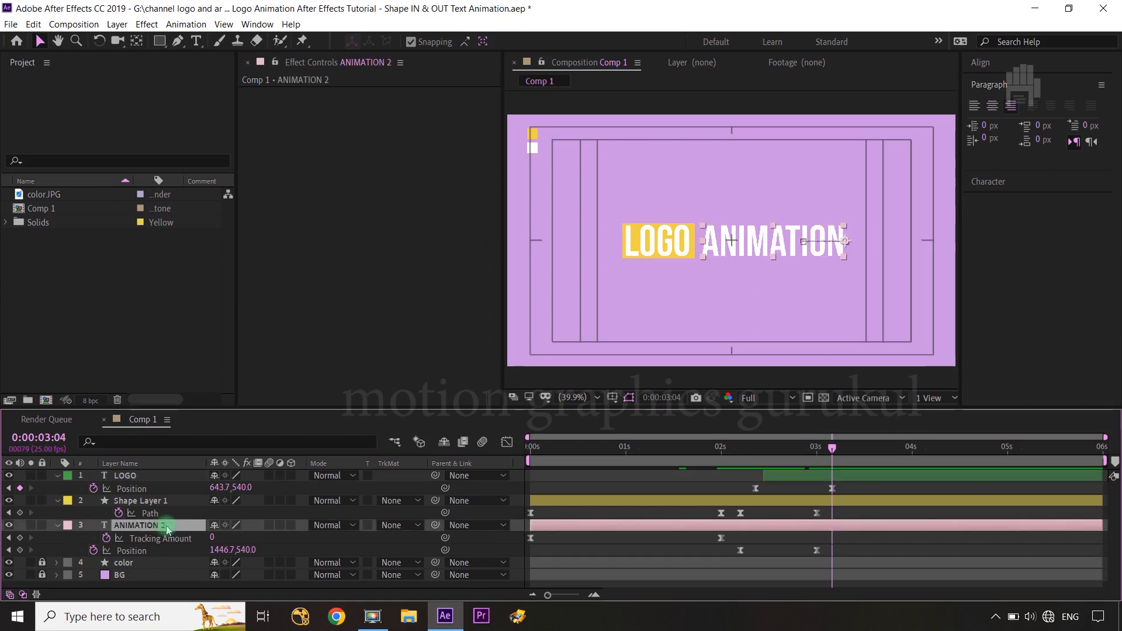
key(ctrl+d)
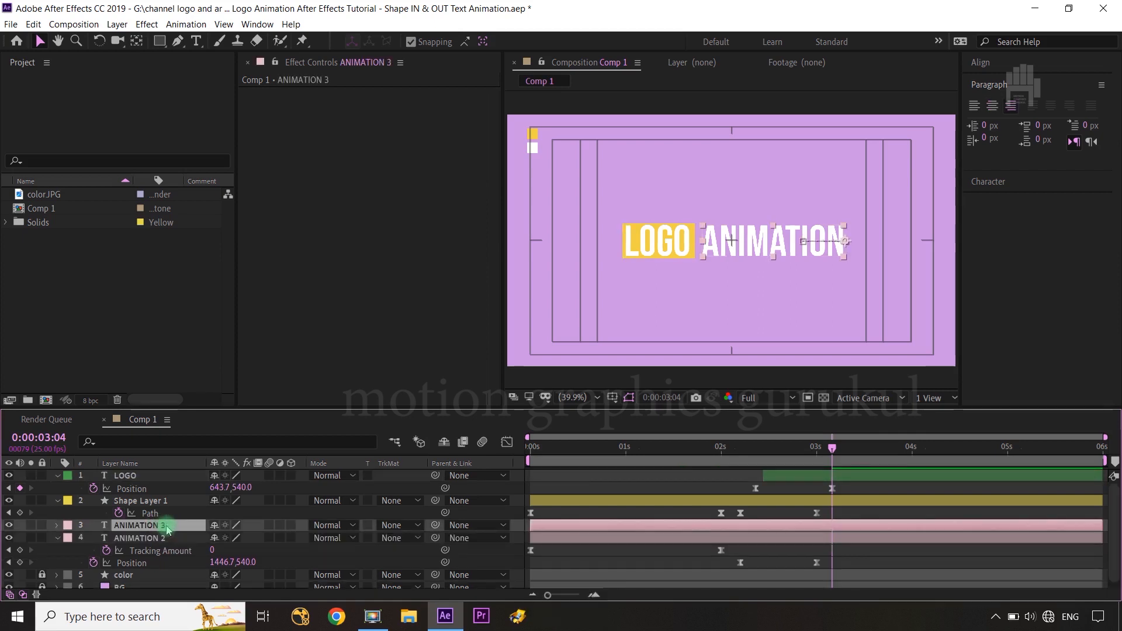
drag(166, 529, 167, 501)
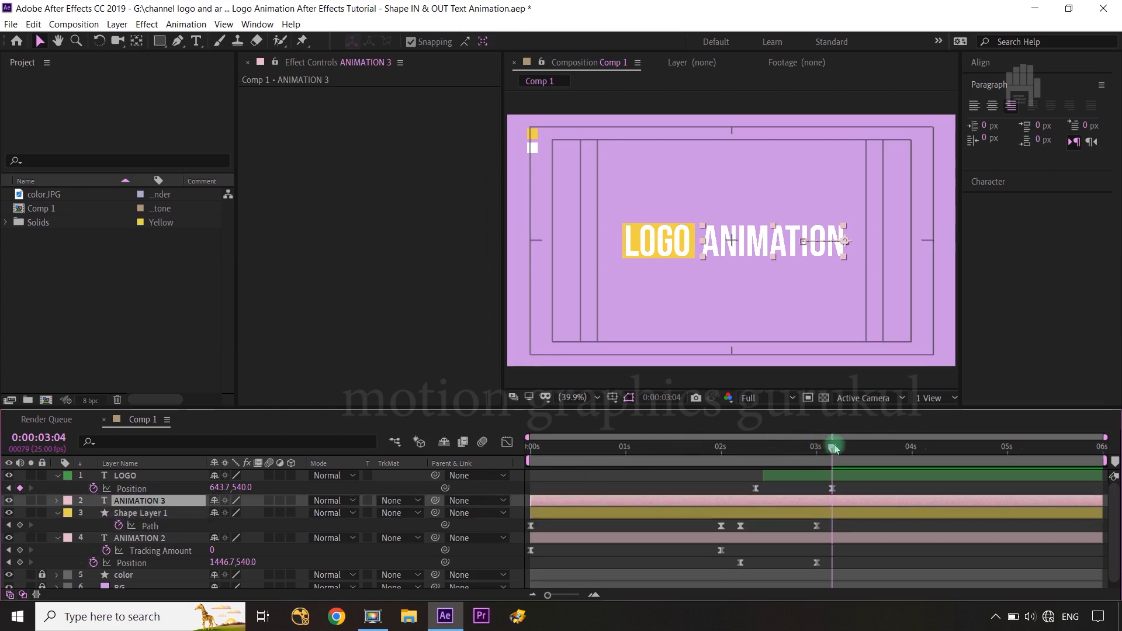
- At 0:00:02:01, colour the letters NI in the ANIMATION 3 text black (000000)
drag(834, 448, 730, 464)
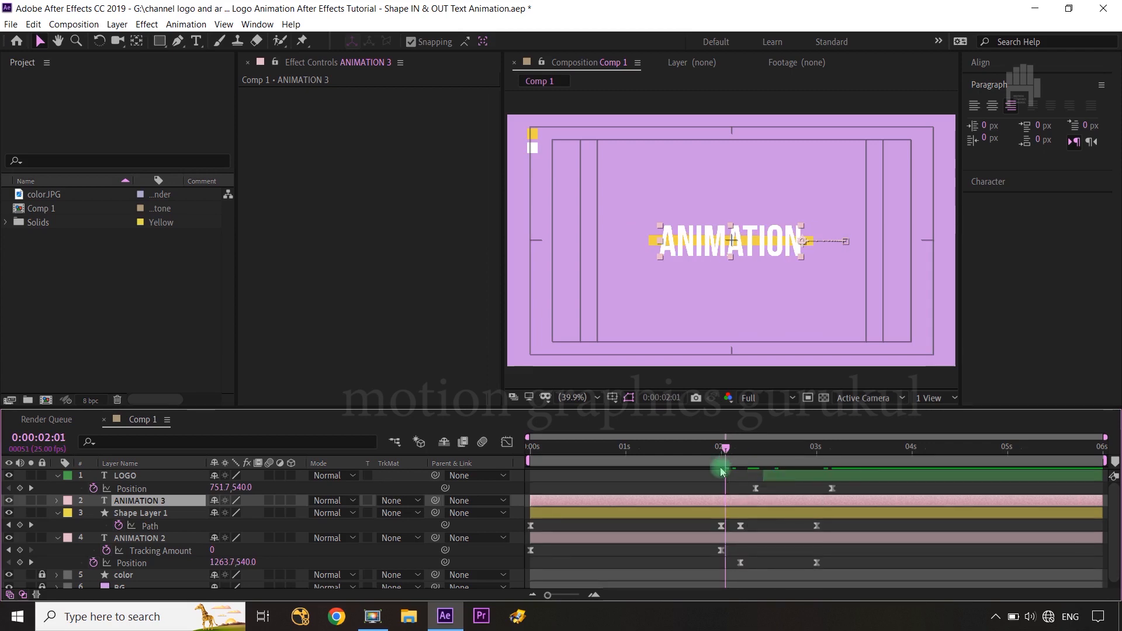
click(161, 502)
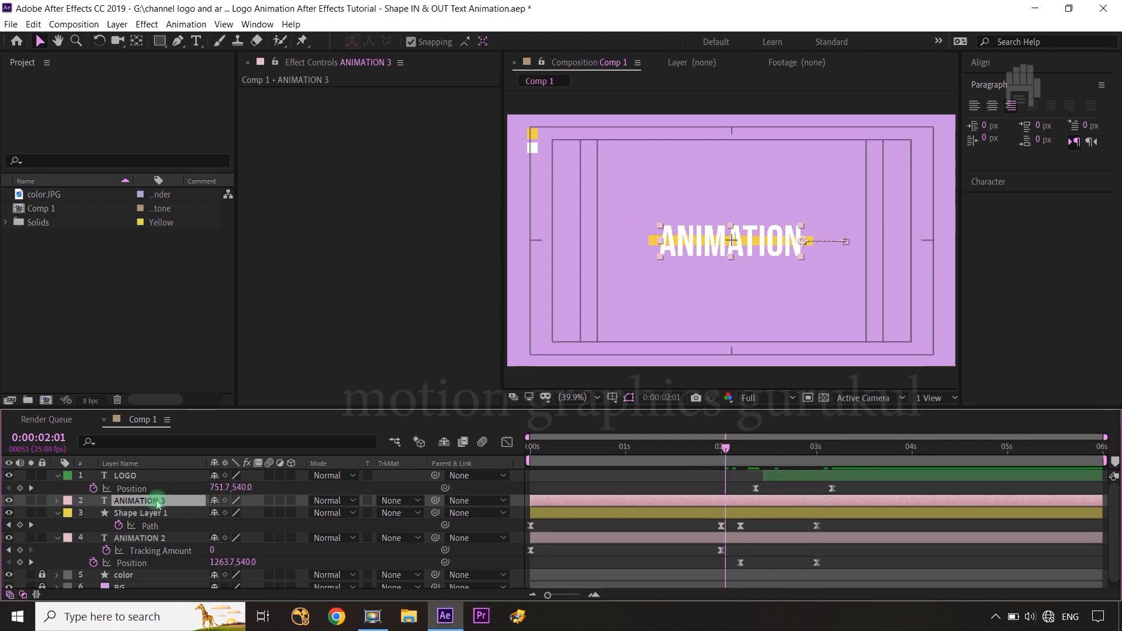
double_click(157, 502)
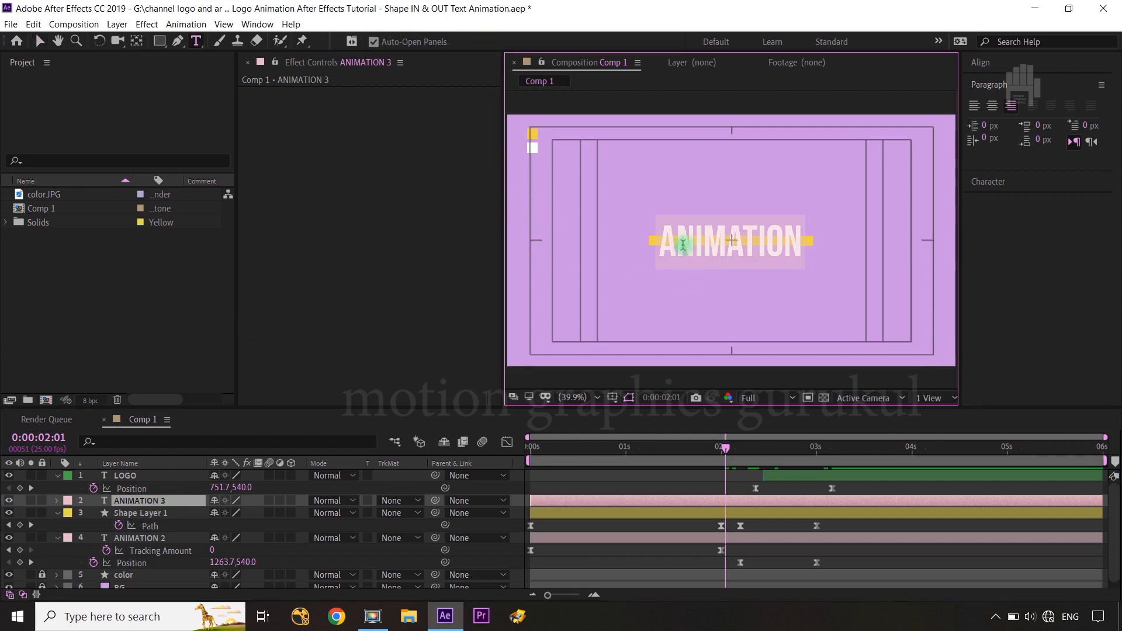
drag(680, 244, 704, 245)
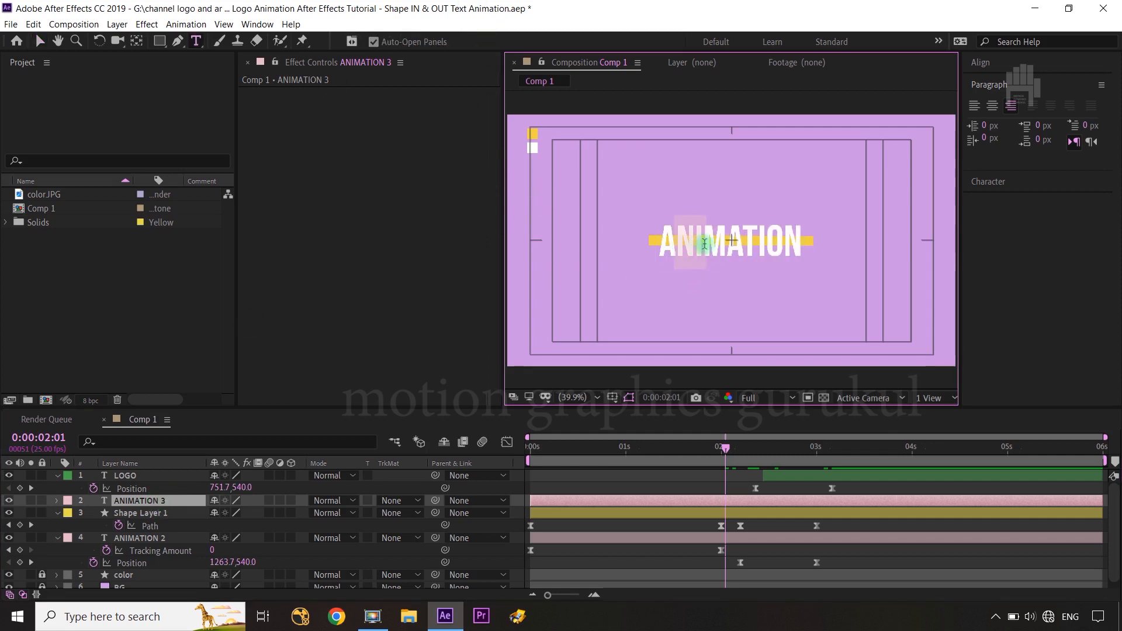
click(999, 184)
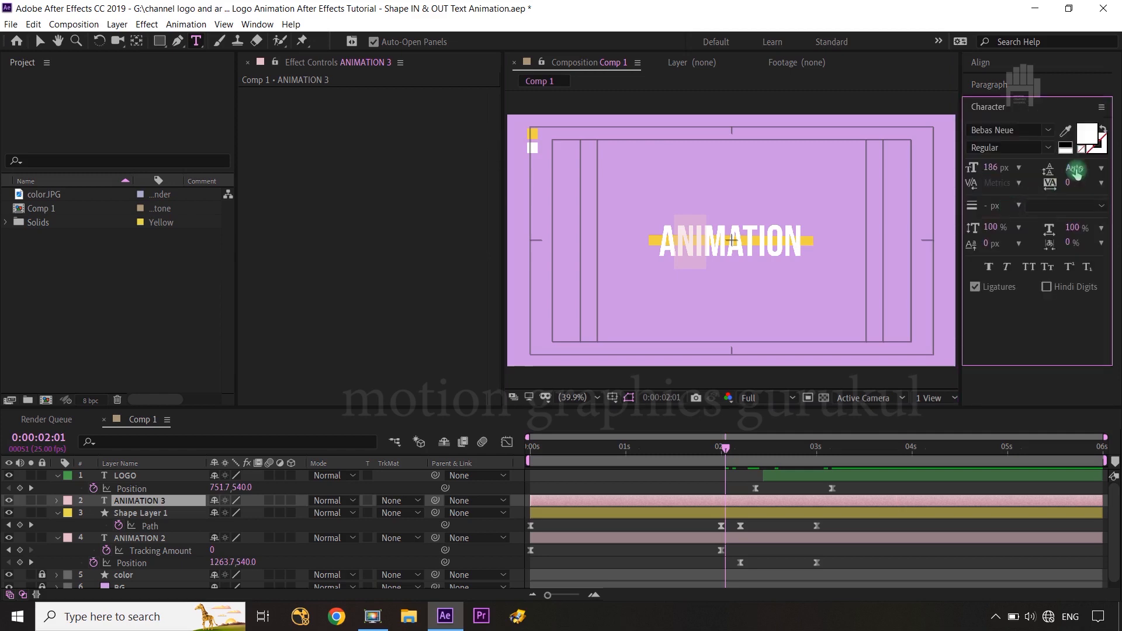
click(1085, 142)
drag(112, 306, 43, 400)
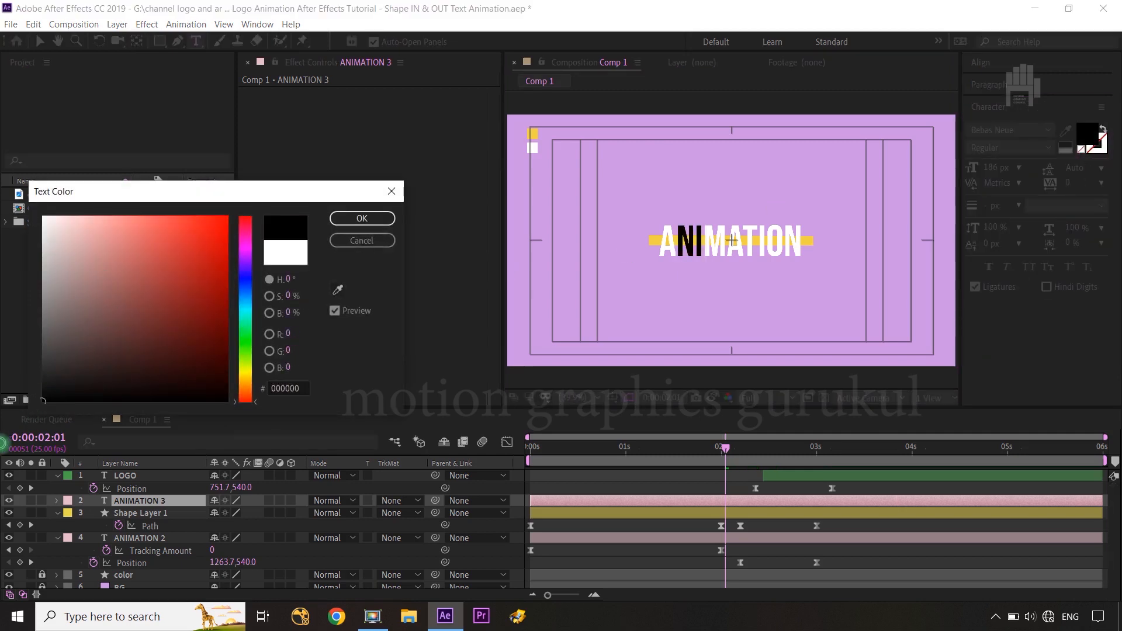
click(362, 218)
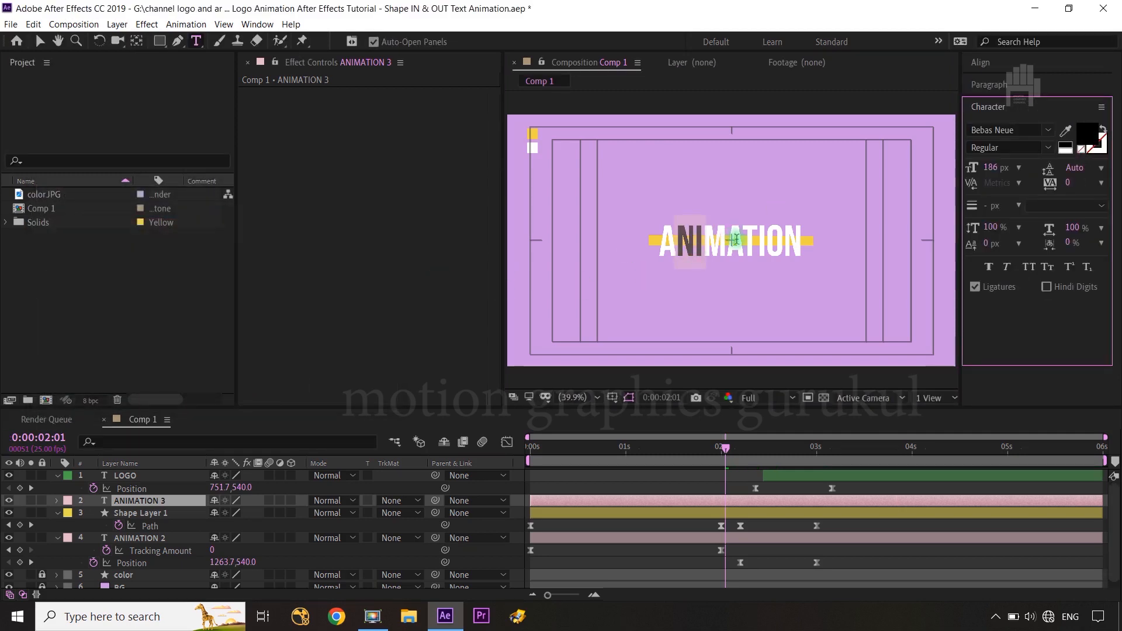
- Colour the second letter A of the ANIMATION 3 text black (000000)
drag(732, 239, 741, 240)
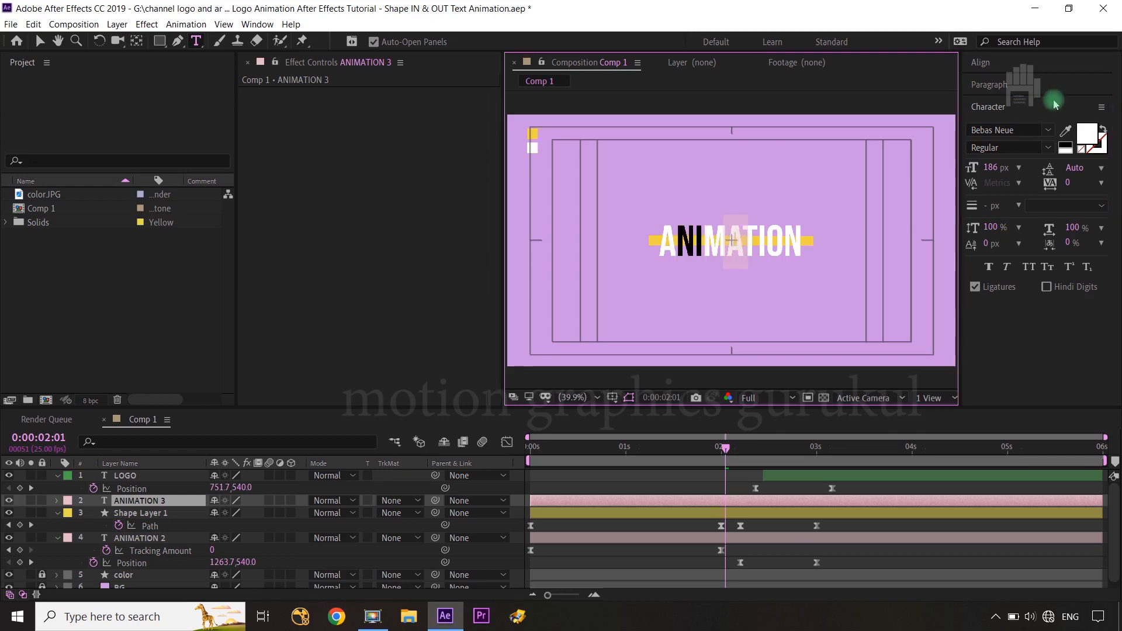
click(1087, 134)
click(56, 349)
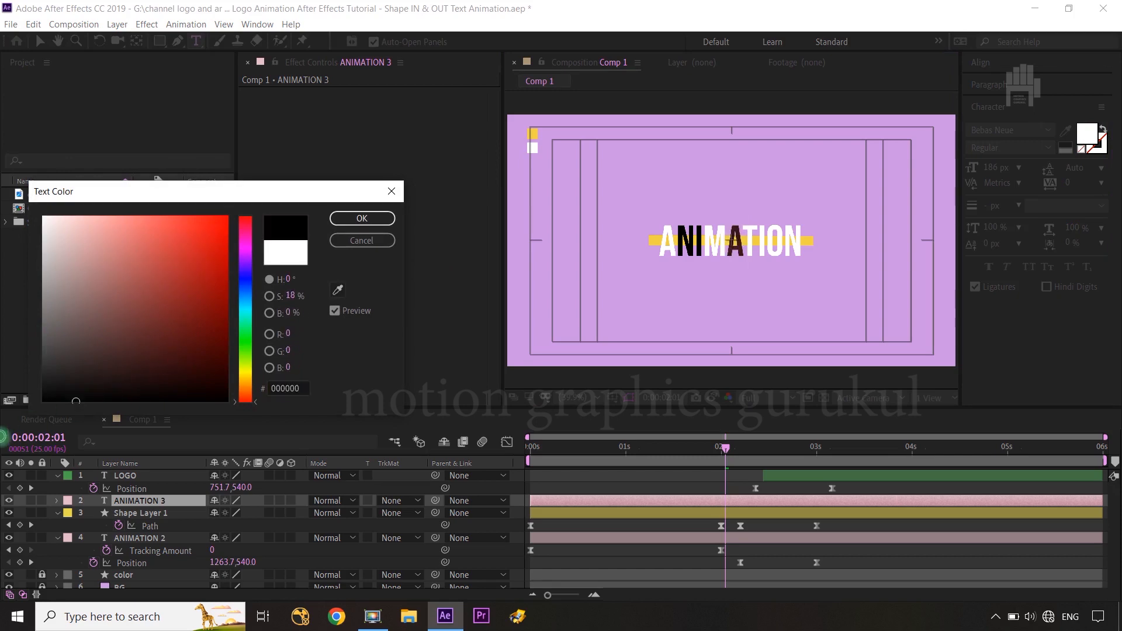
click(361, 218)
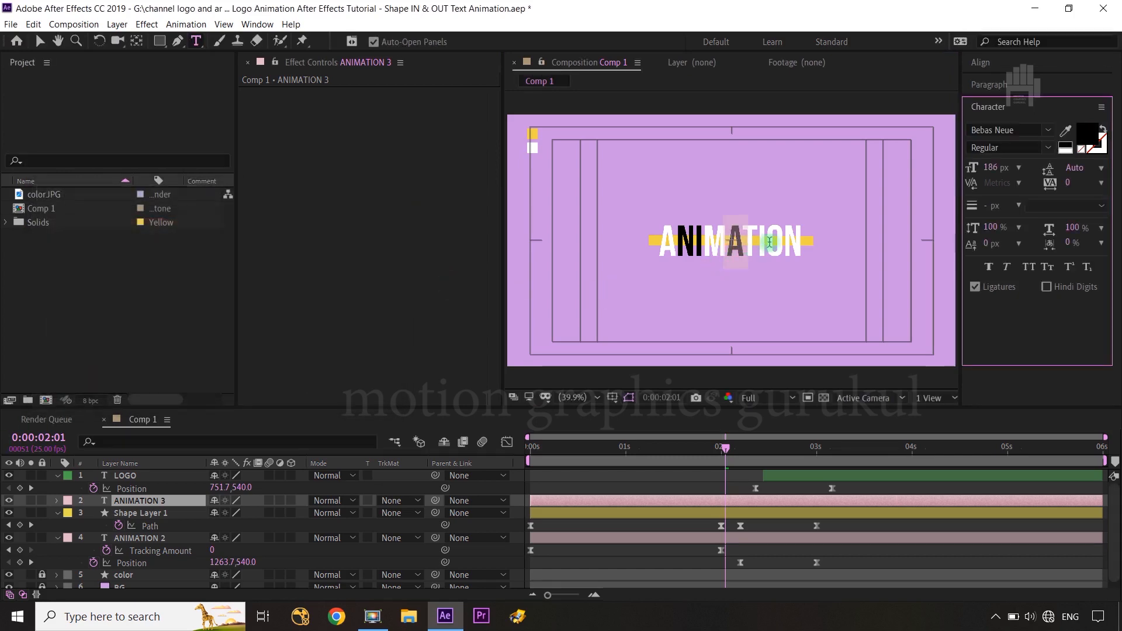
- Colour the letters IO of the ANIMATION 3 text black
drag(765, 242, 780, 241)
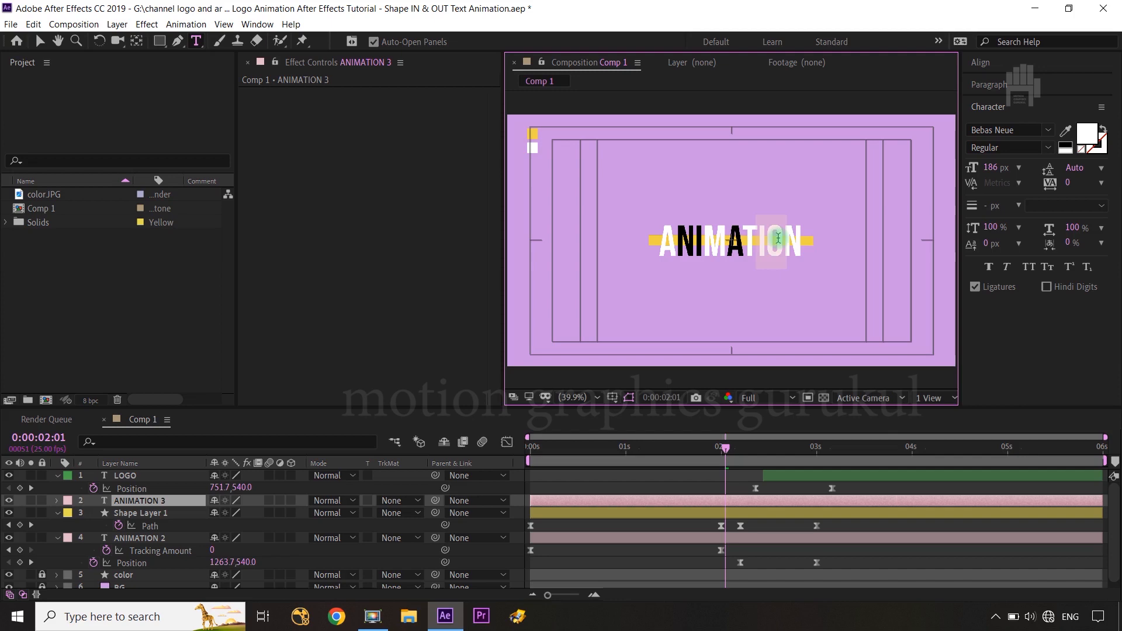
click(1087, 135)
drag(70, 401, 42, 403)
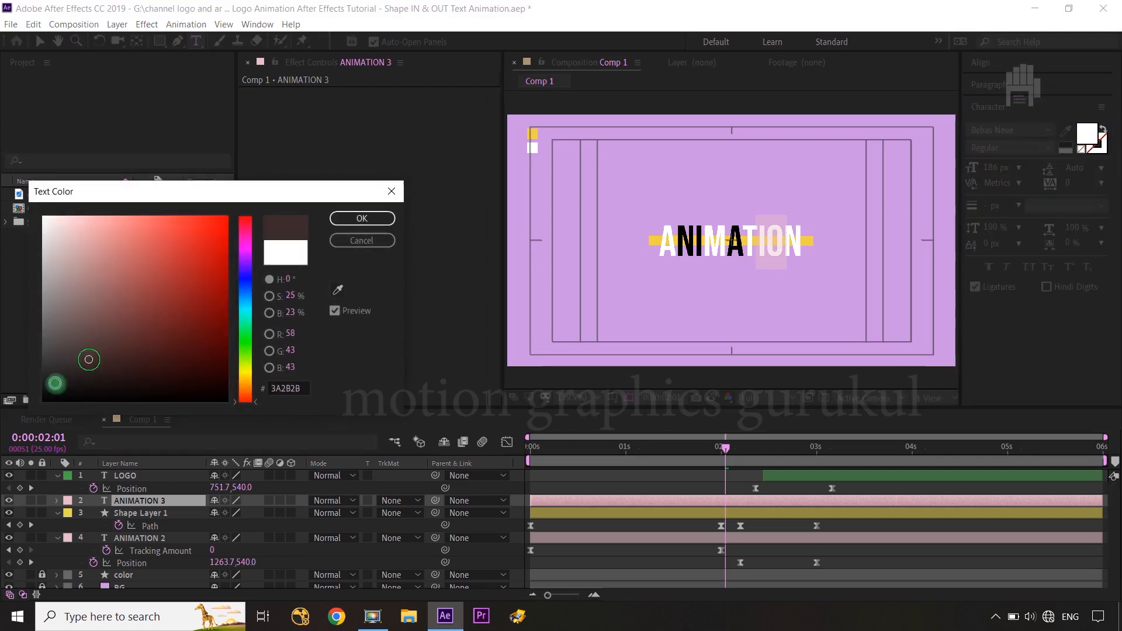
click(363, 218)
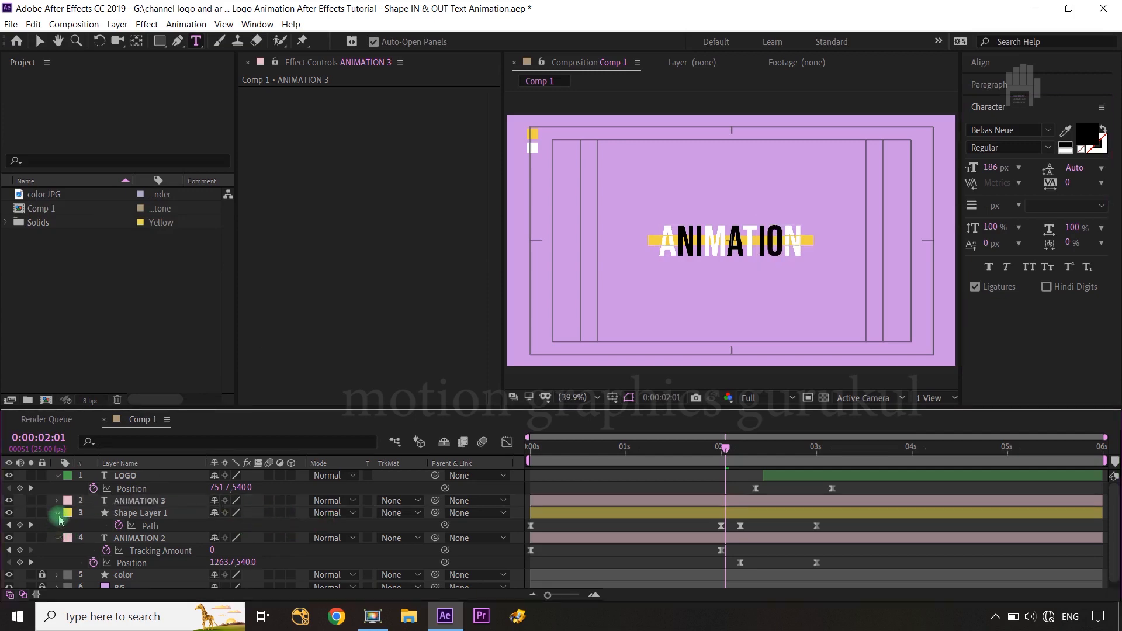
- Collapse Shape Layer 1 and set its track matte to Luma Inverted using the ANIMATION 3 layer
click(57, 513)
click(140, 513)
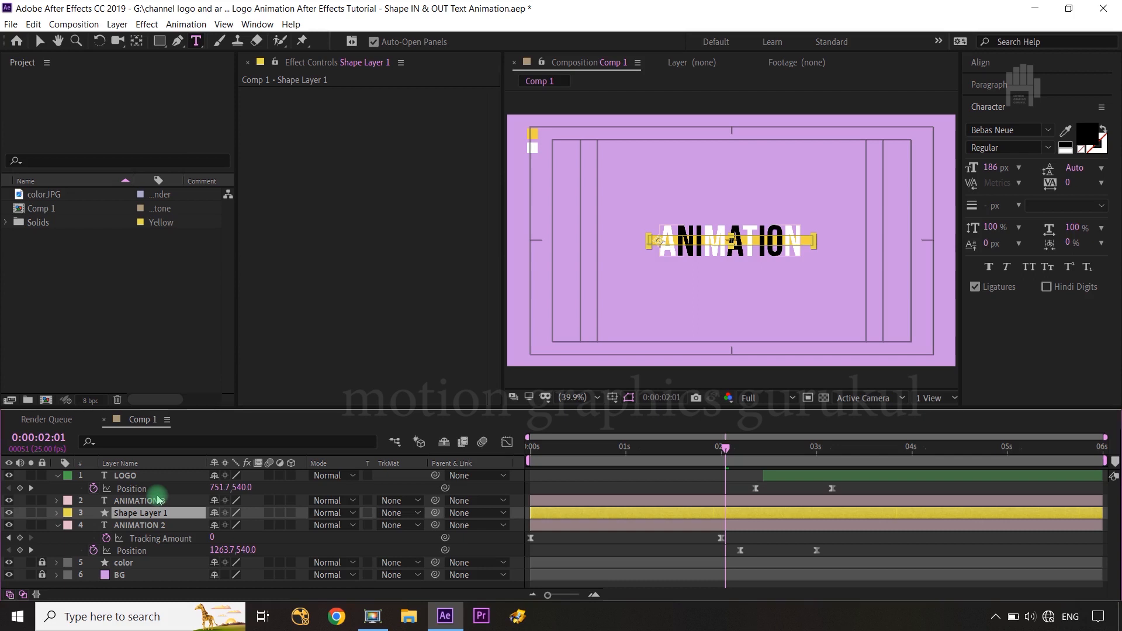
click(398, 512)
click(416, 587)
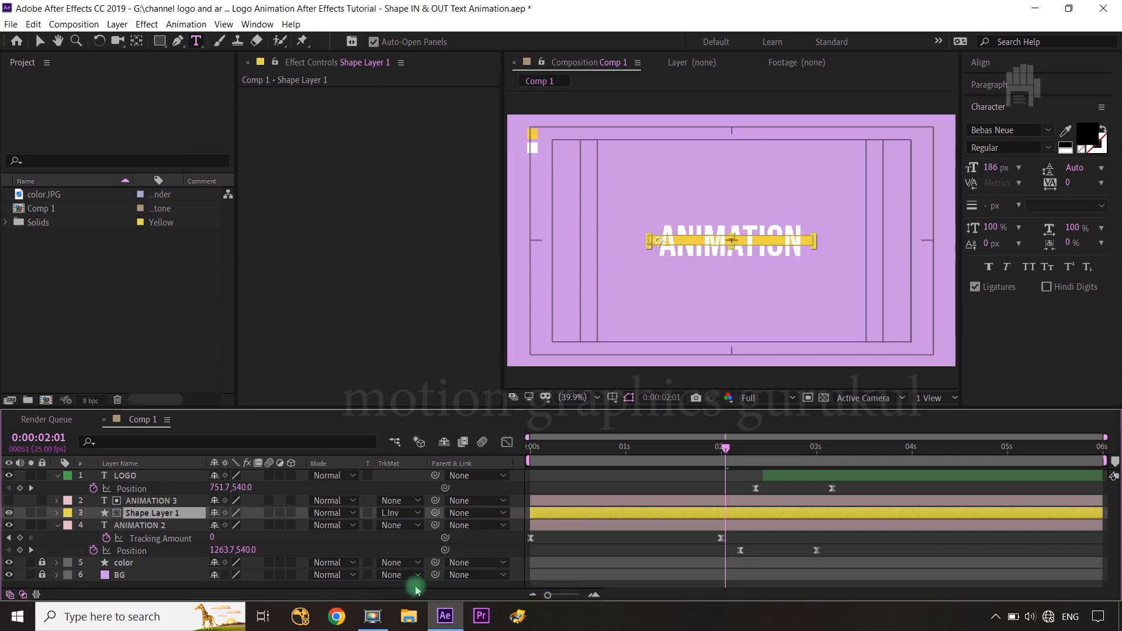
click(482, 489)
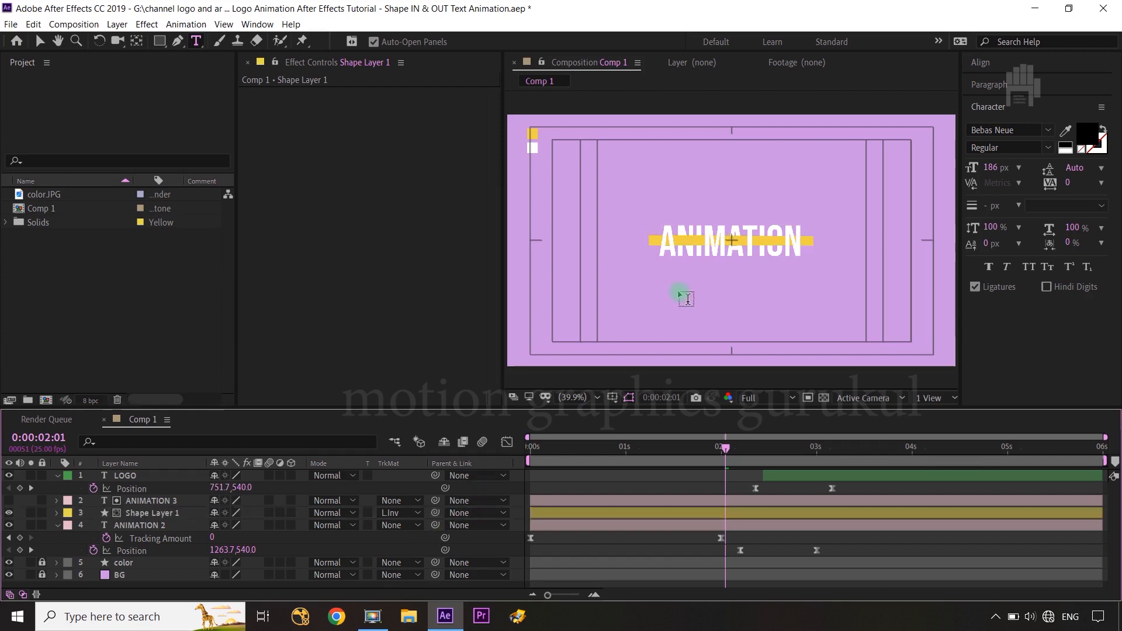
- Switch off the title/action safe guides and scrub to 0:00:03:06 to check the interlaced bar and LOGO transition
key(v)
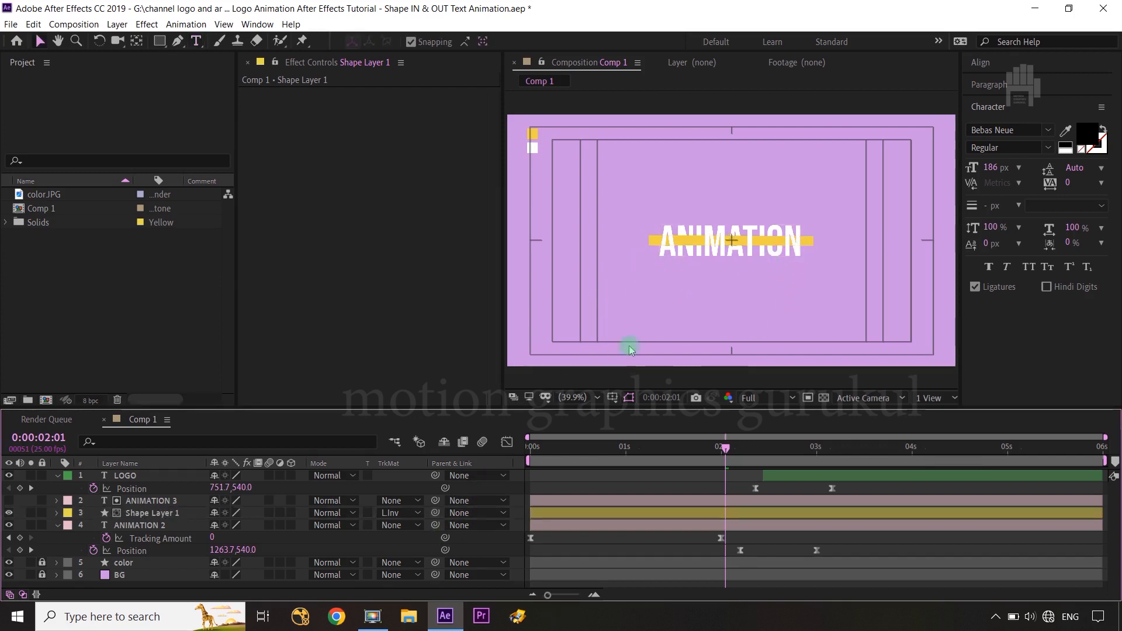
click(612, 398)
click(626, 414)
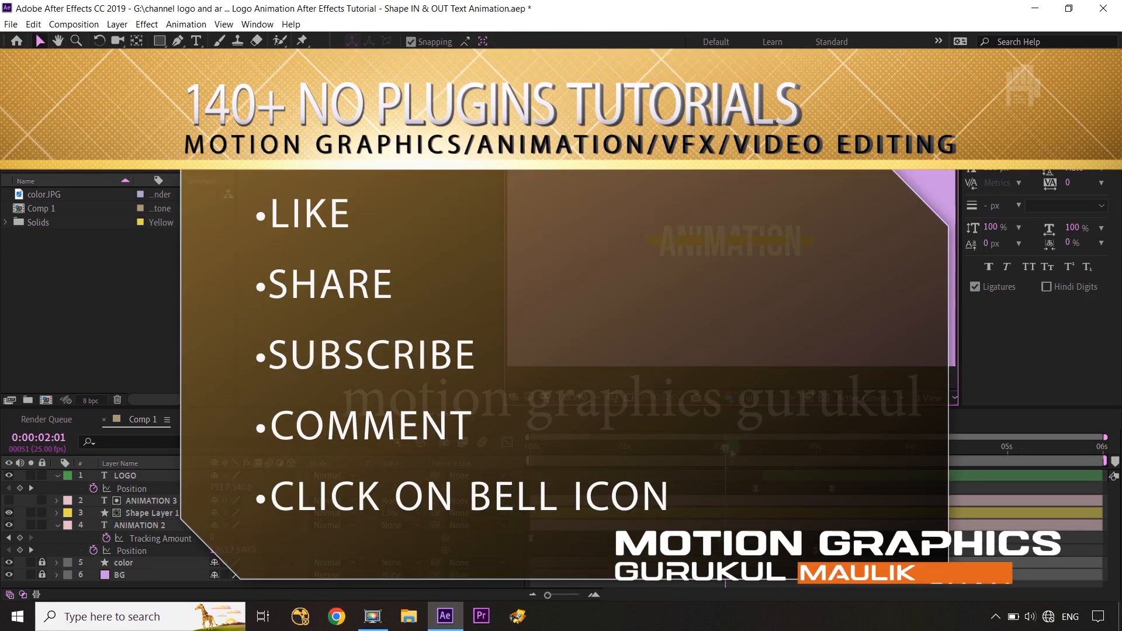
drag(727, 449, 843, 458)
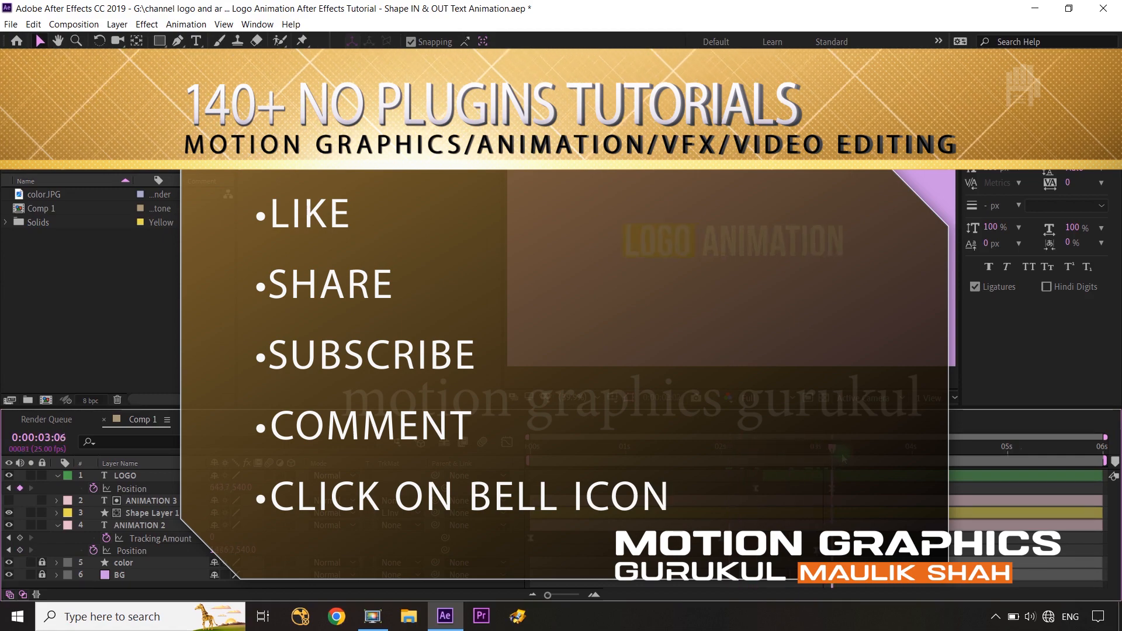